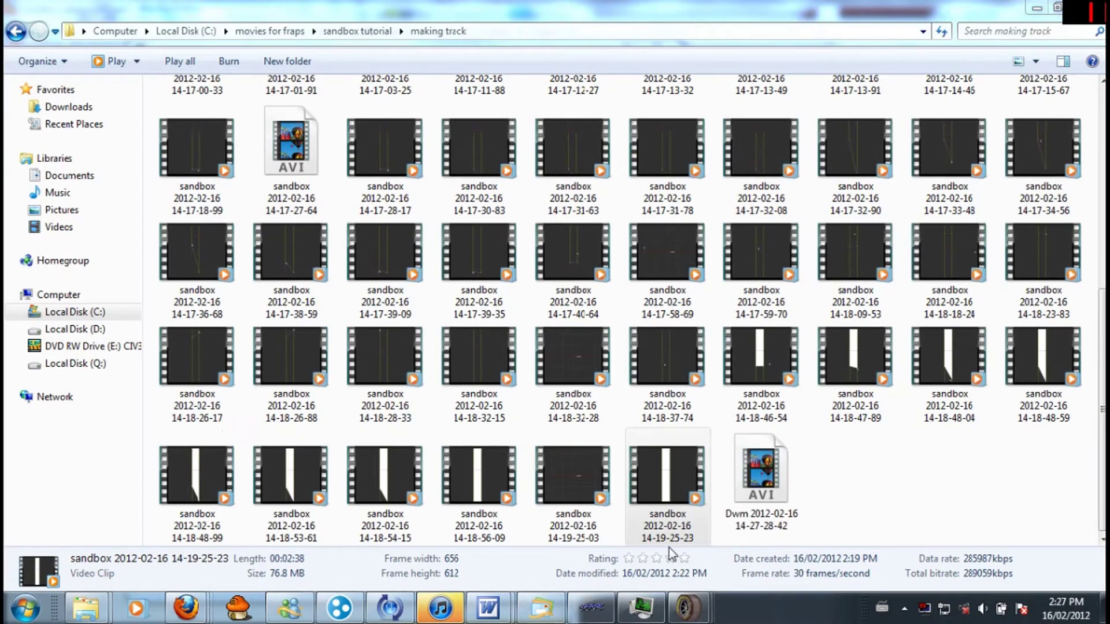
- Bring the Sandbox window with the asphalt-textured 10.00 m straight in front of Explorer
mouse_move(688, 607)
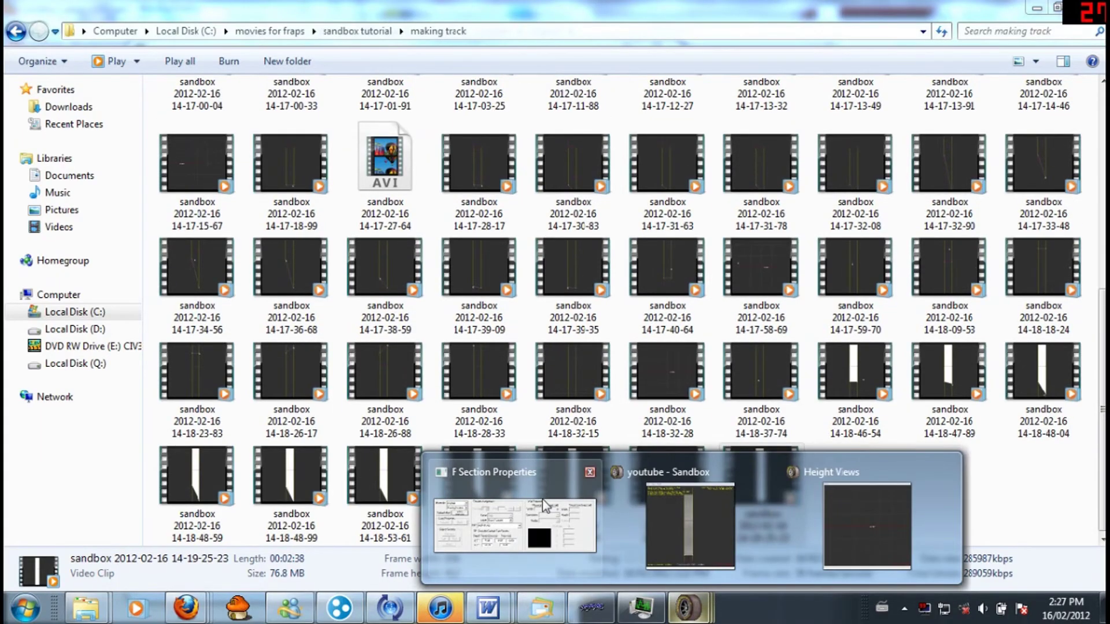
mouse_move(546, 500)
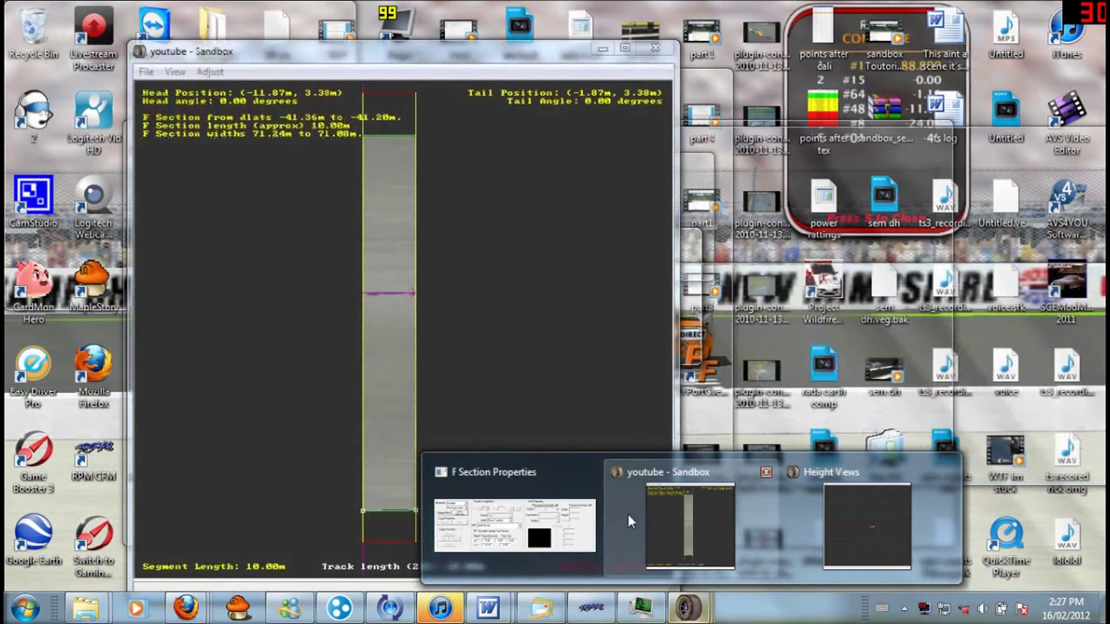
click(642, 513)
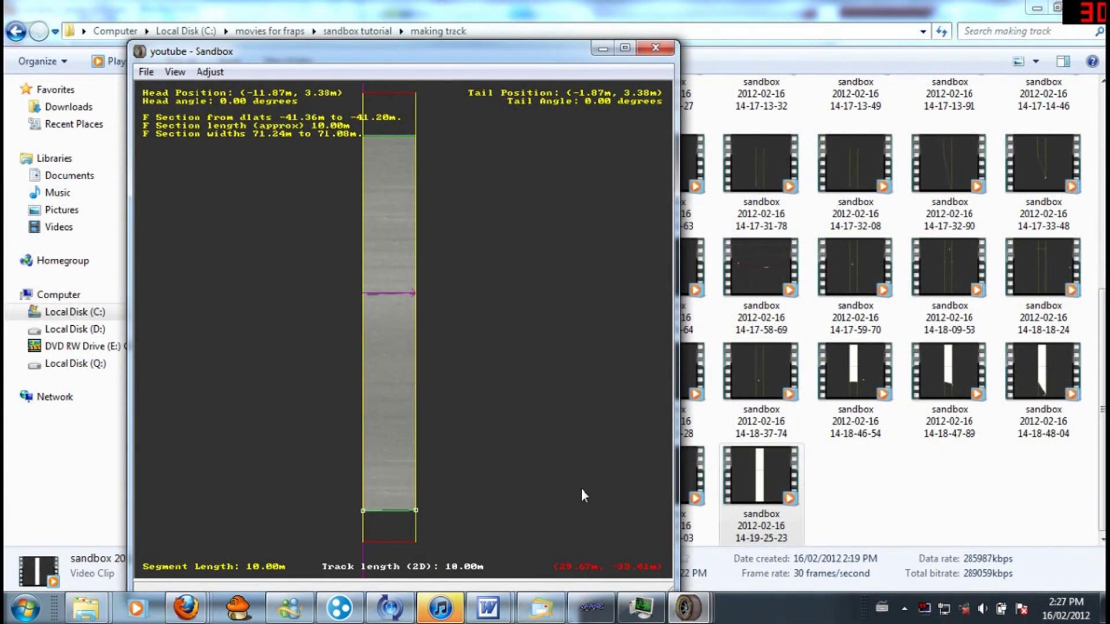
mouse_move(681, 618)
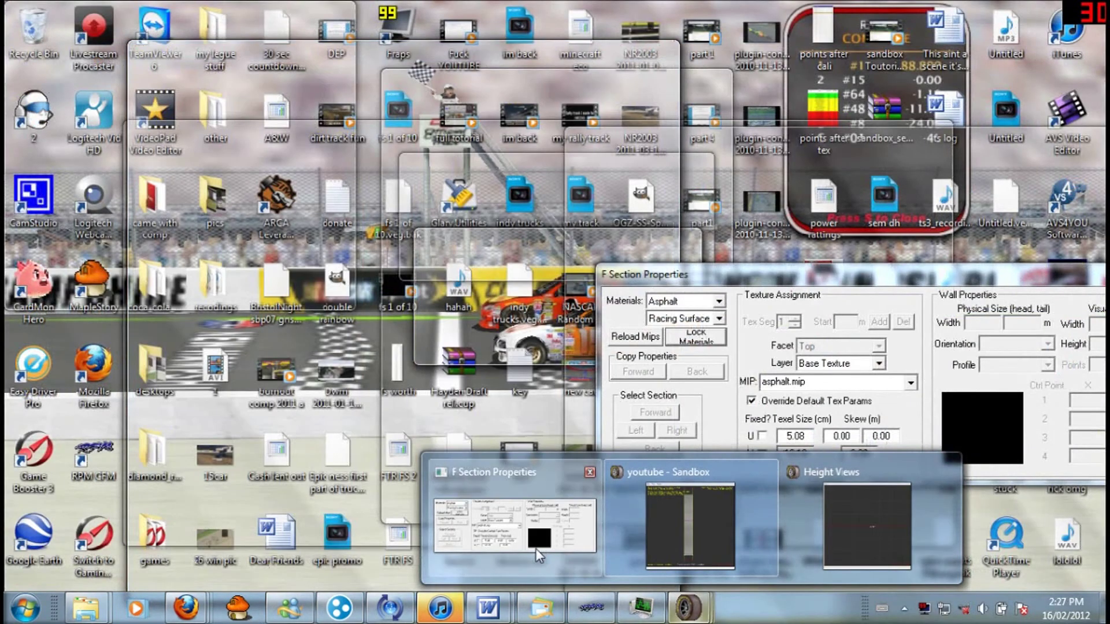
- In F Section Properties, keep the straight on Asphalt material with the asphalt.mip texture
click(538, 556)
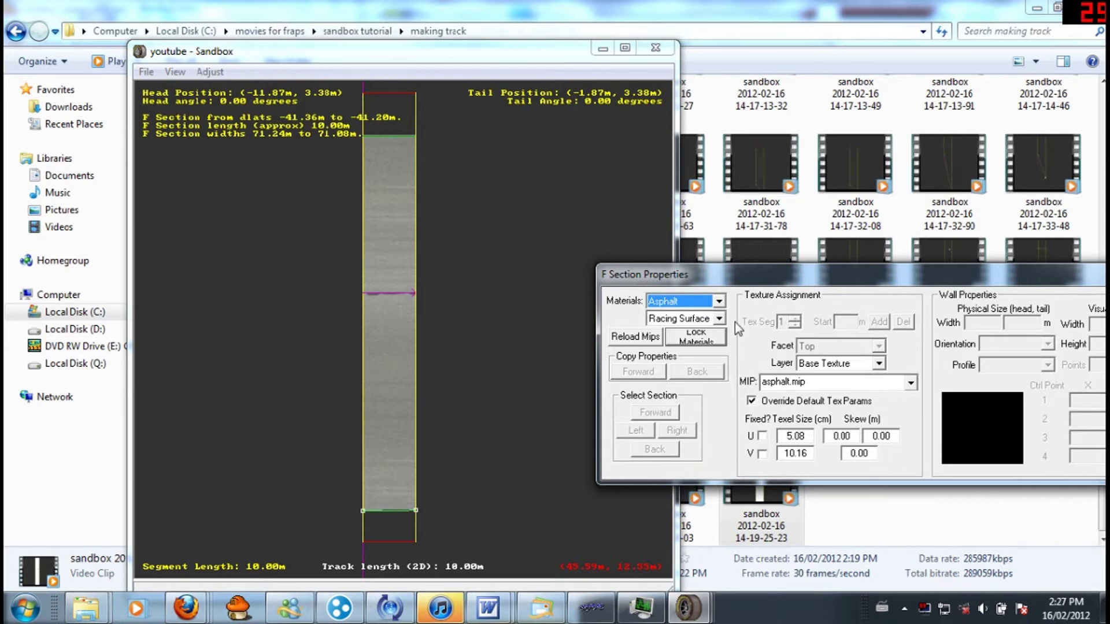
click(719, 301)
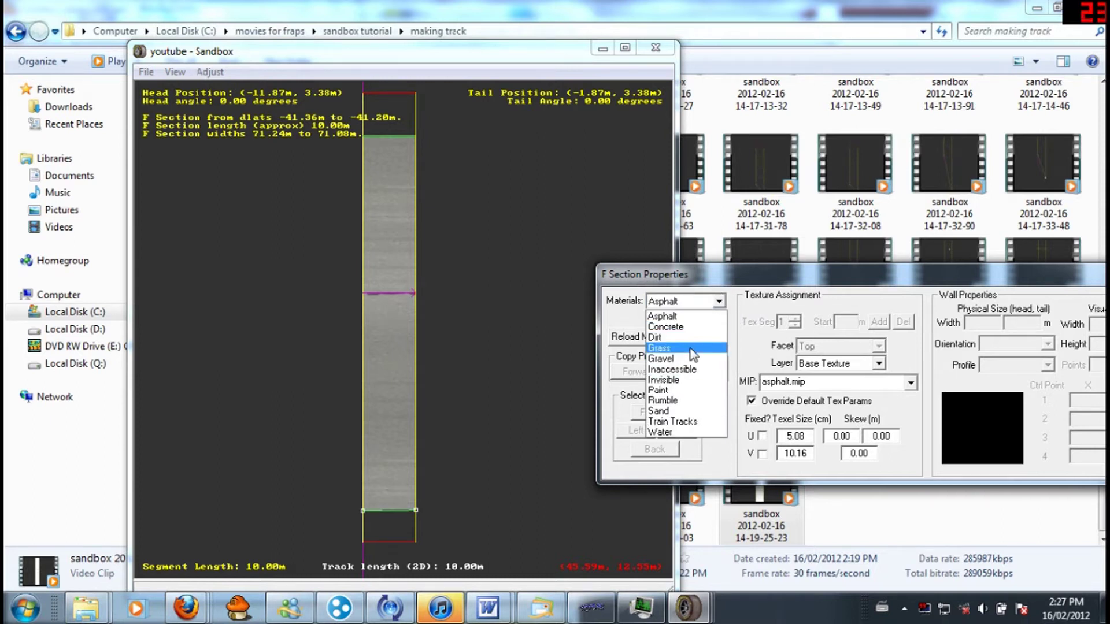
click(755, 320)
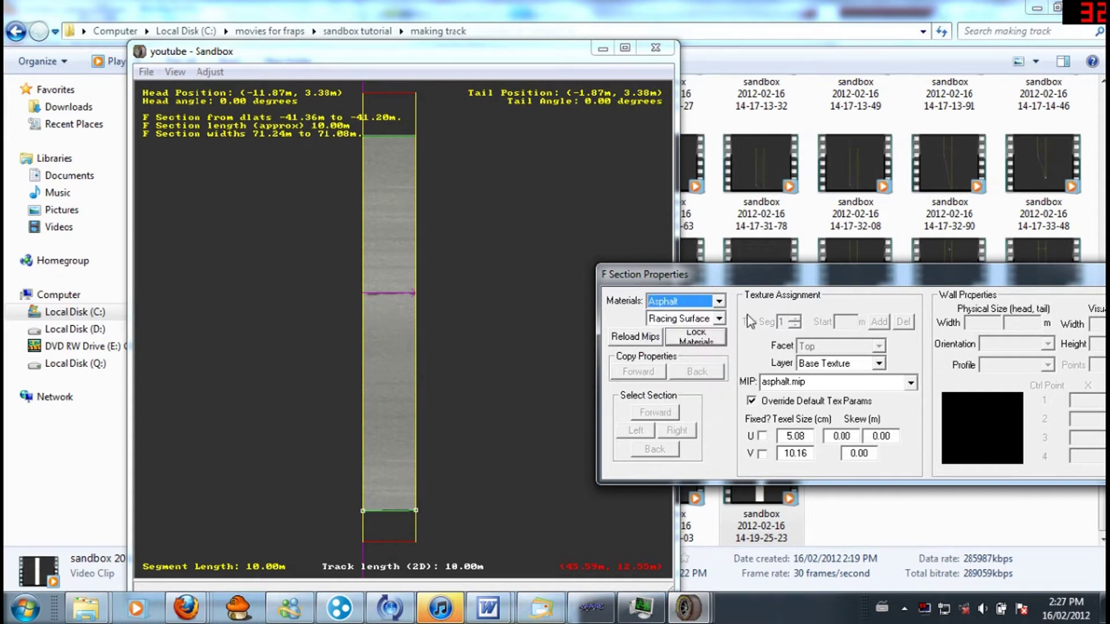
click(802, 383)
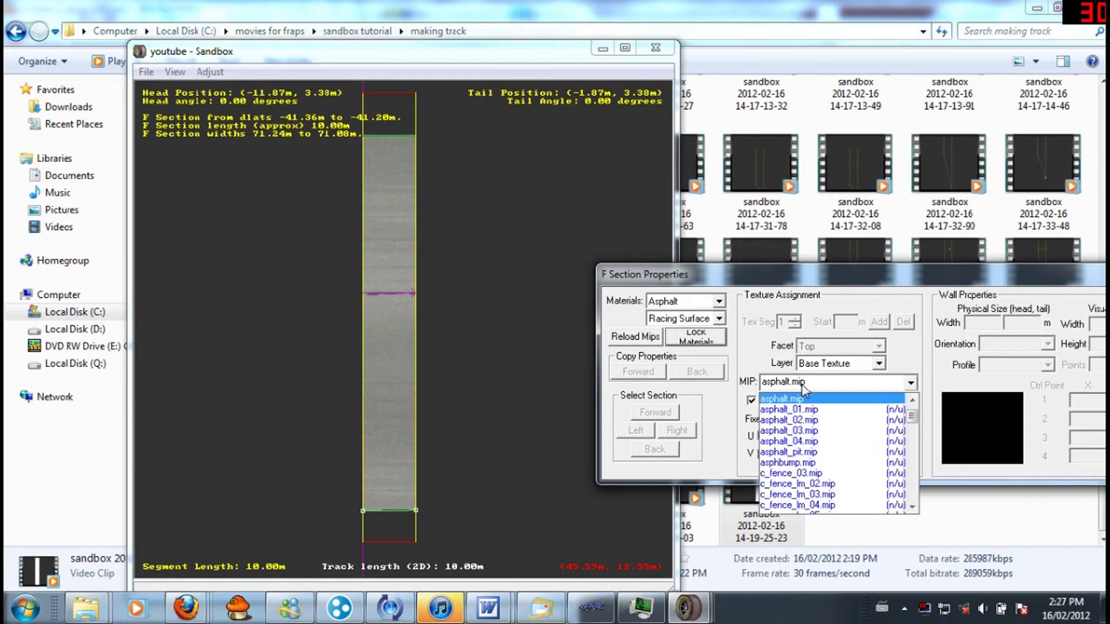
click(802, 383)
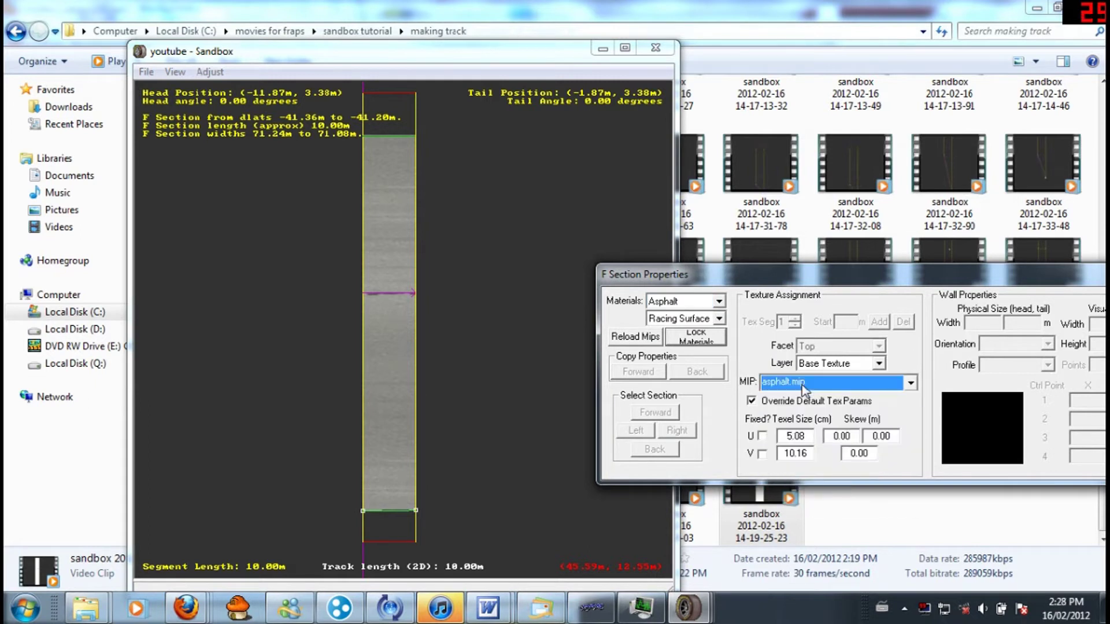
click(789, 386)
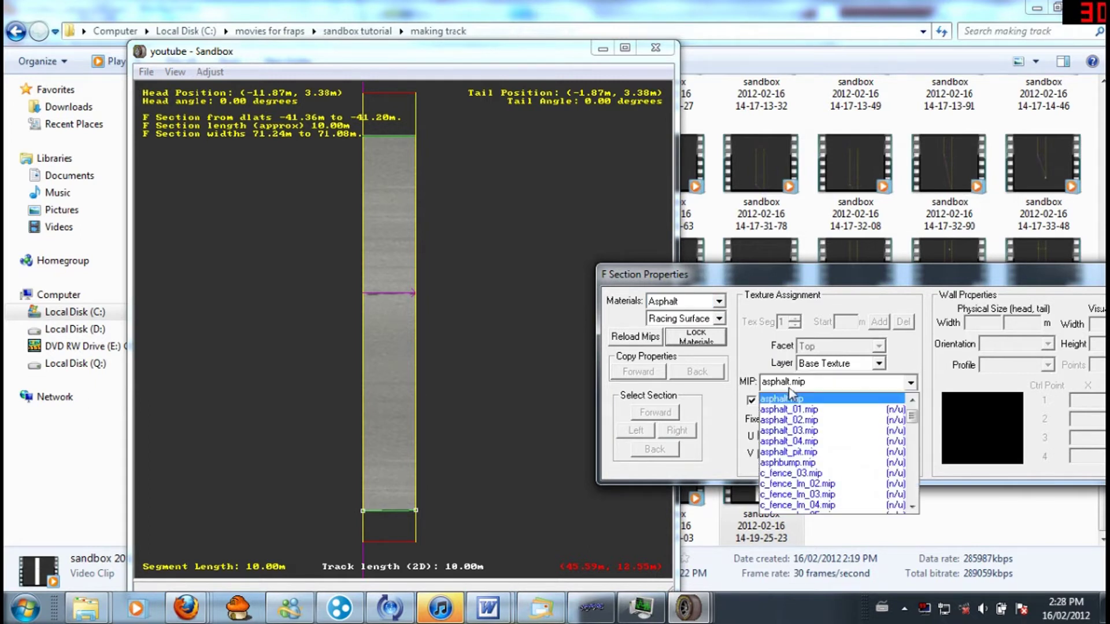
drag(912, 420, 929, 380)
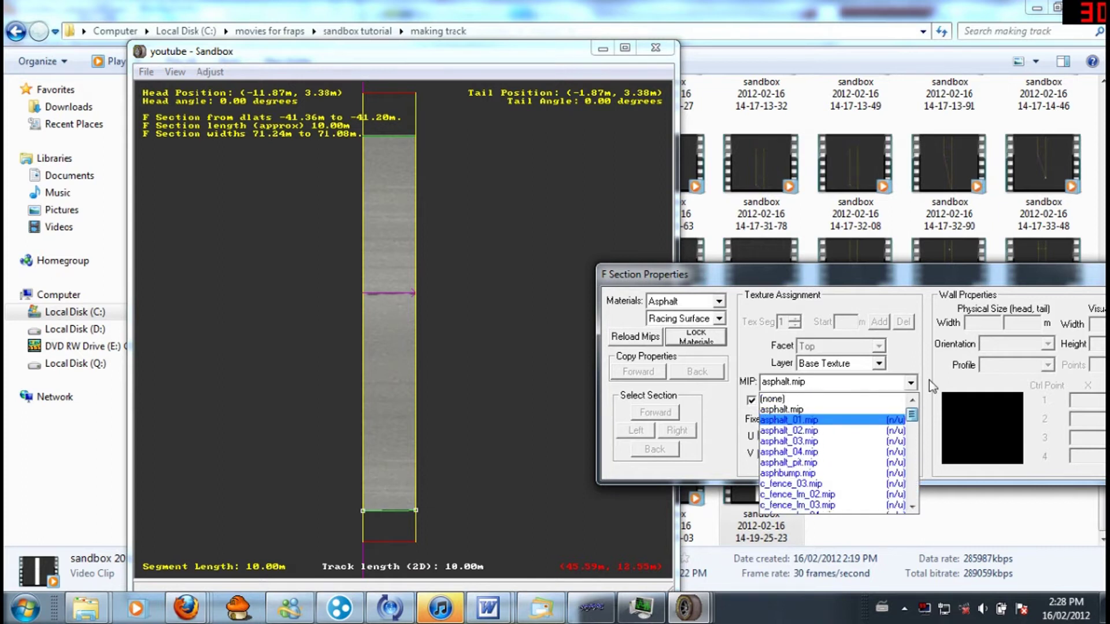
click(830, 412)
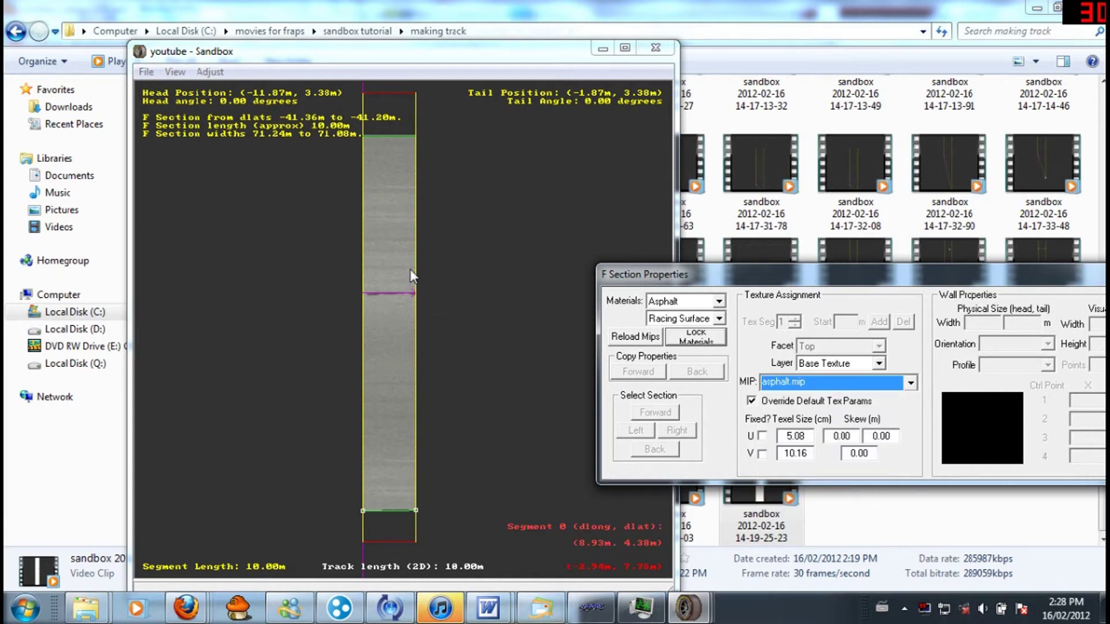
- Select the straight segment and insert an X Section into it
click(512, 228)
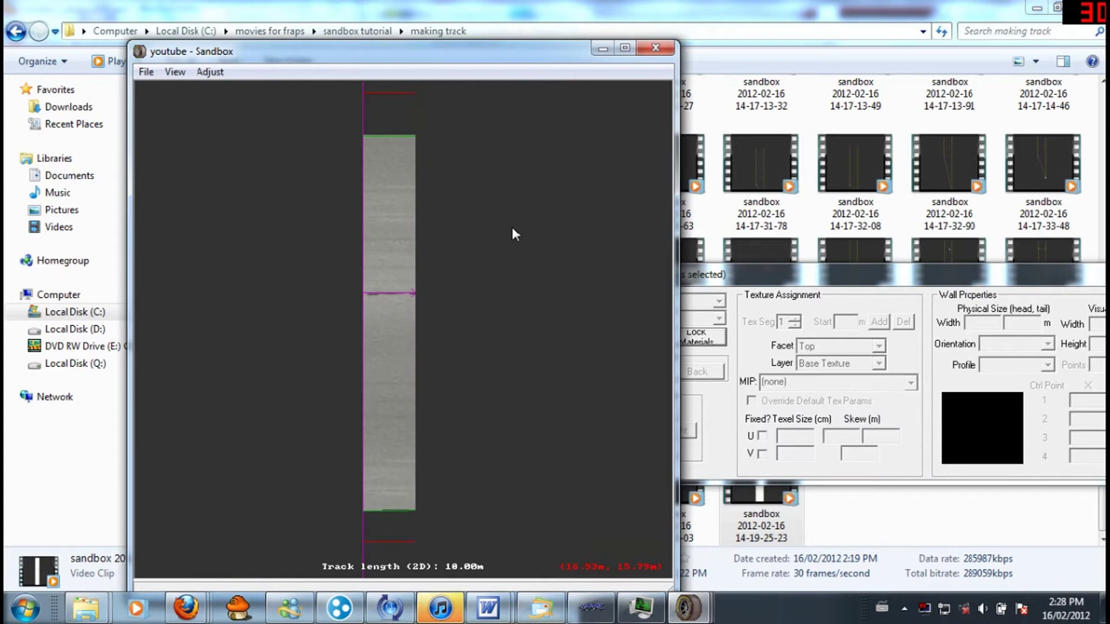
click(376, 212)
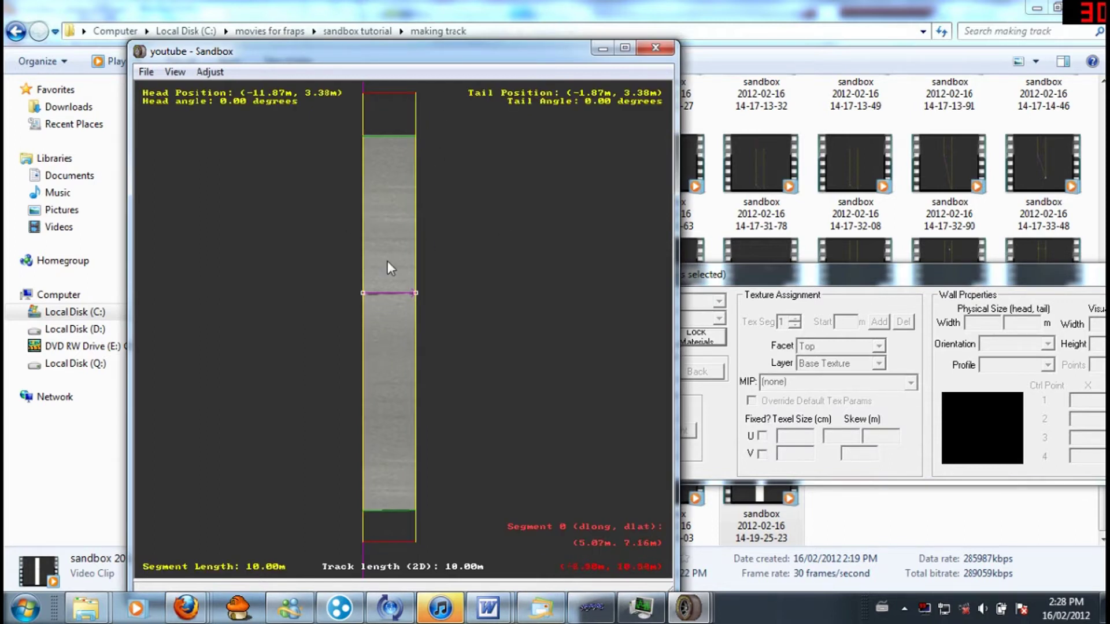
right_click(398, 169)
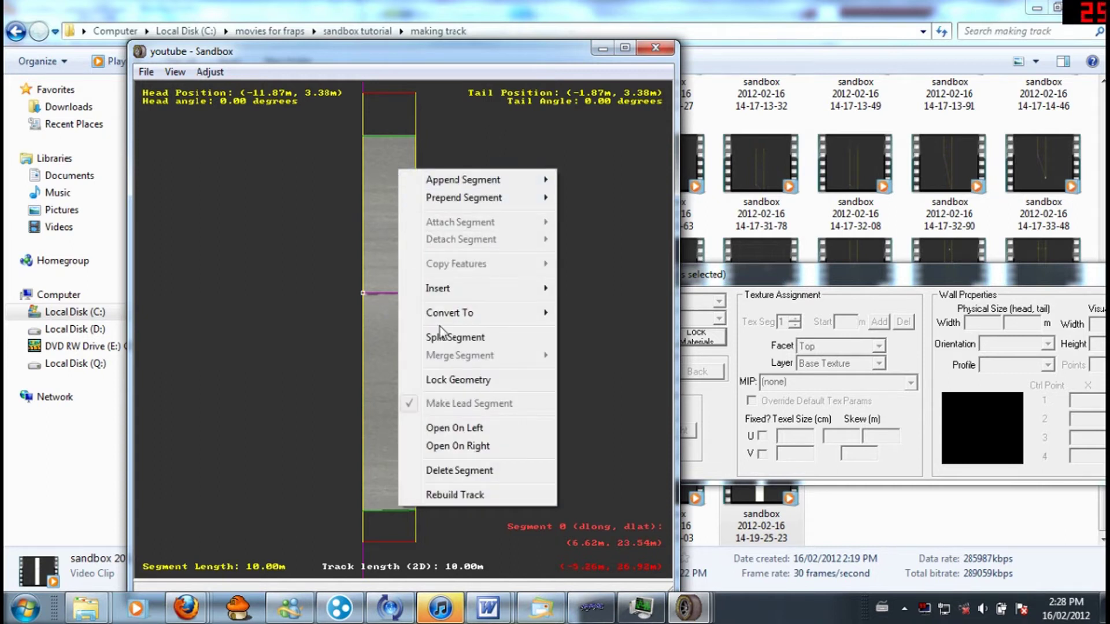
mouse_move(448, 289)
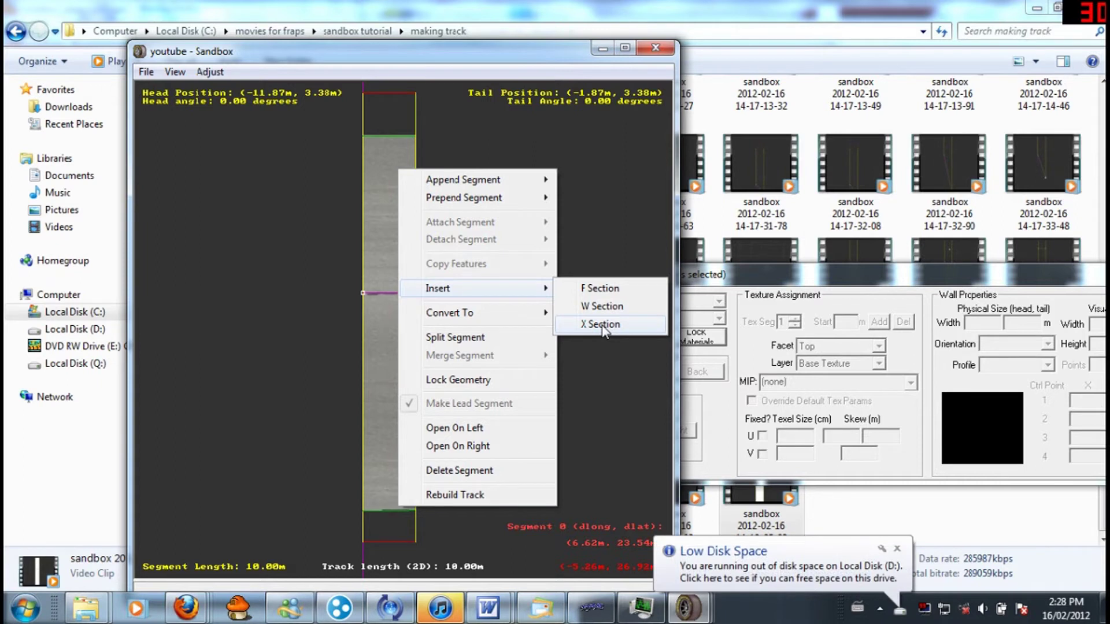
click(602, 325)
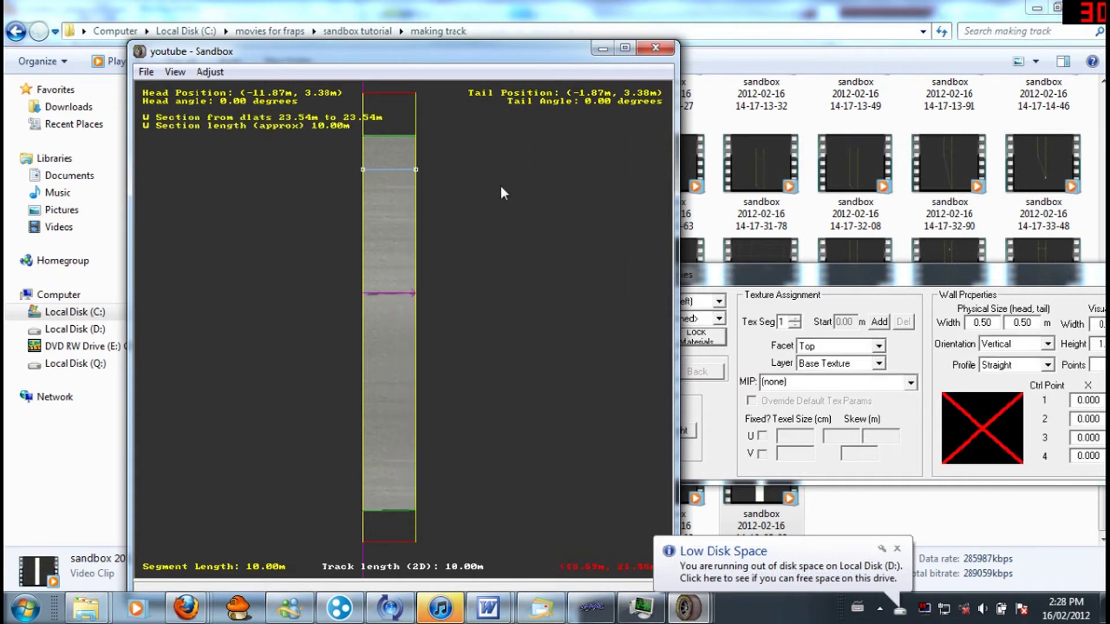
- Level the new section line, then insert a W Section and level it lower down
drag(415, 169, 418, 211)
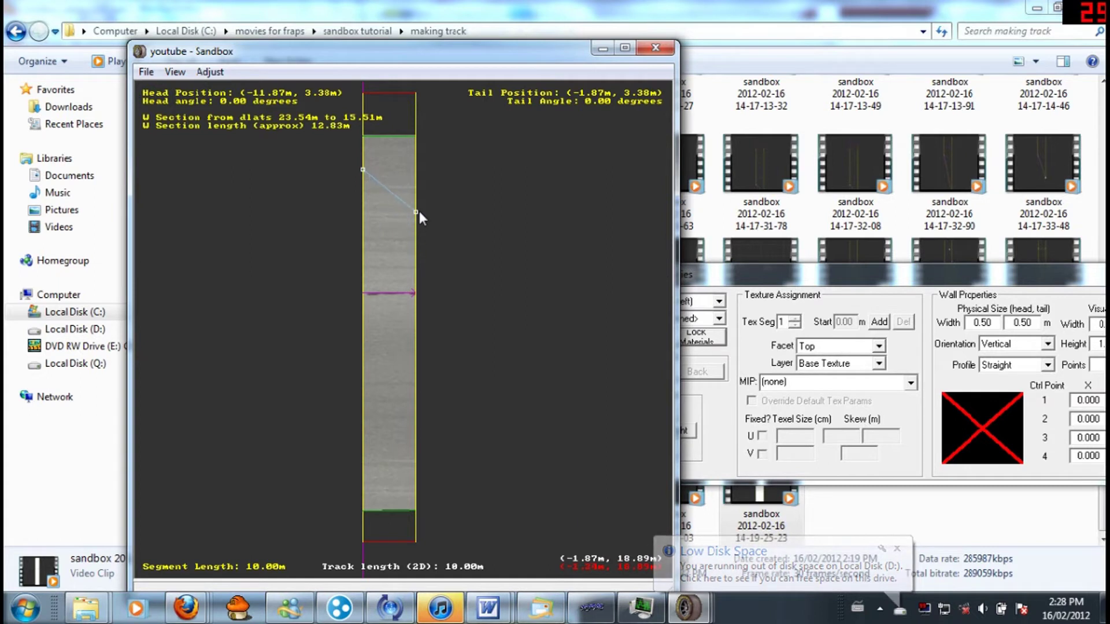
drag(363, 169, 414, 229)
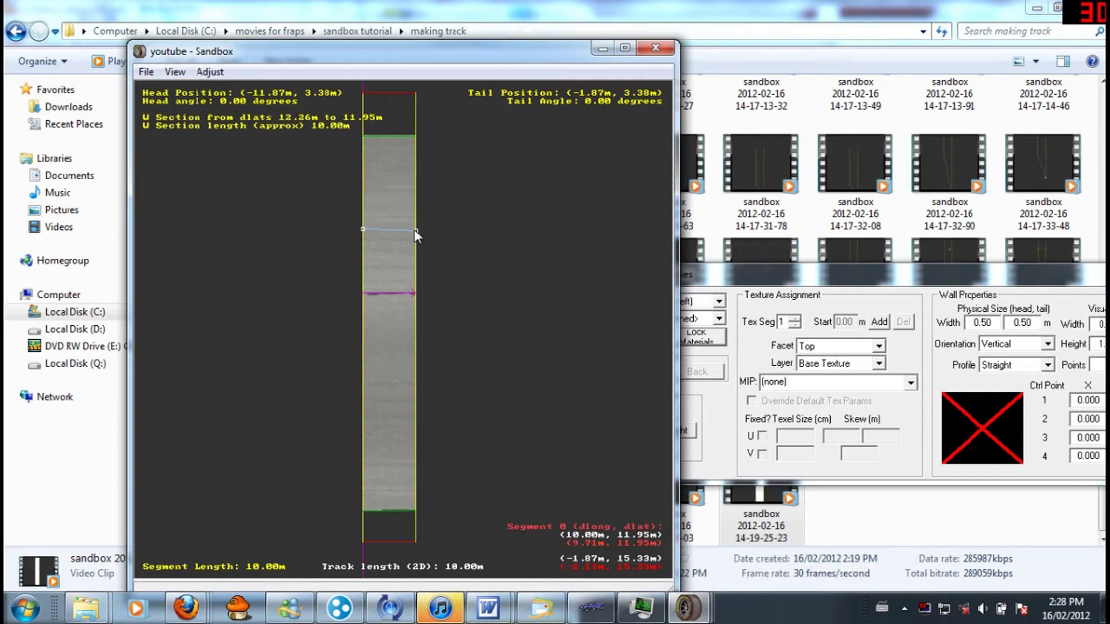
right_click(385, 384)
mouse_move(454, 163)
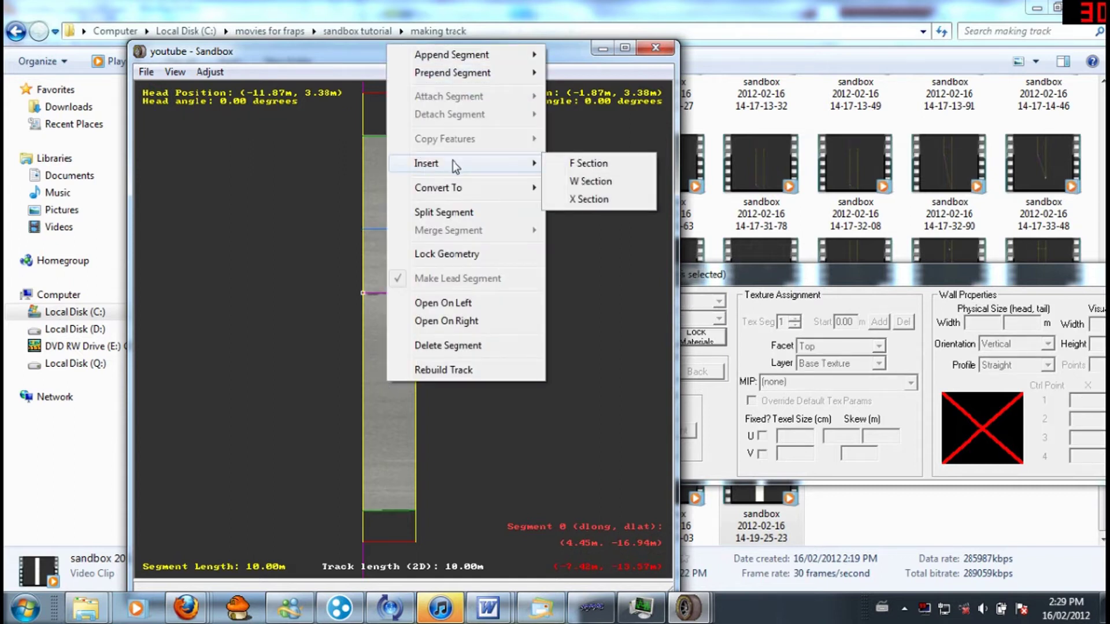
click(589, 181)
drag(416, 384, 416, 406)
drag(363, 383, 360, 405)
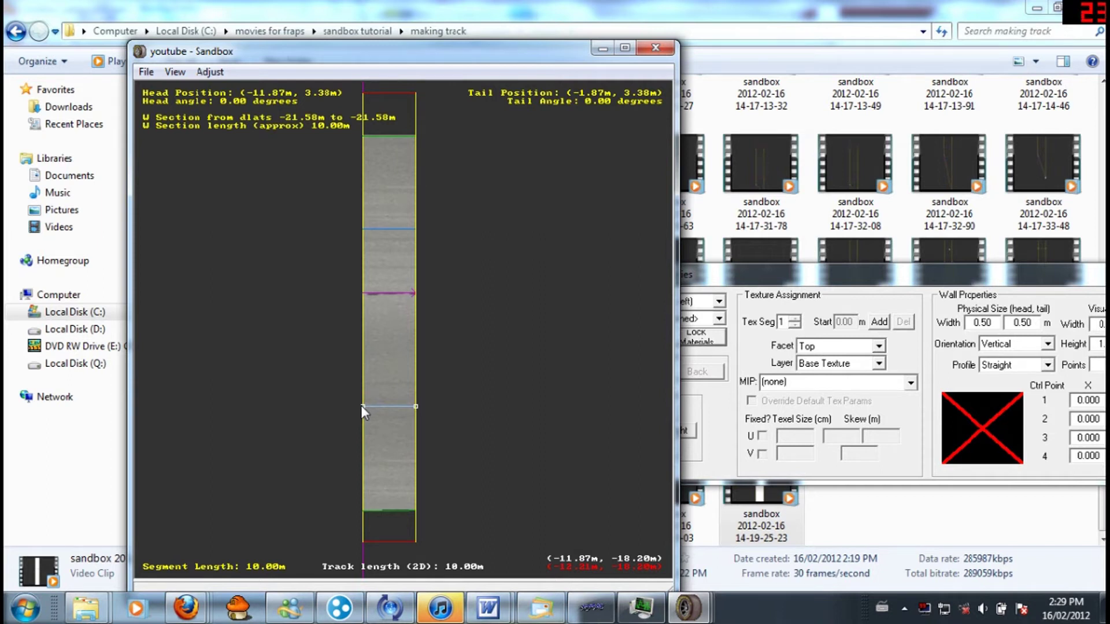
- Preview the wall materials from Armco to Wood, then settle on Wall for the W section
click(730, 312)
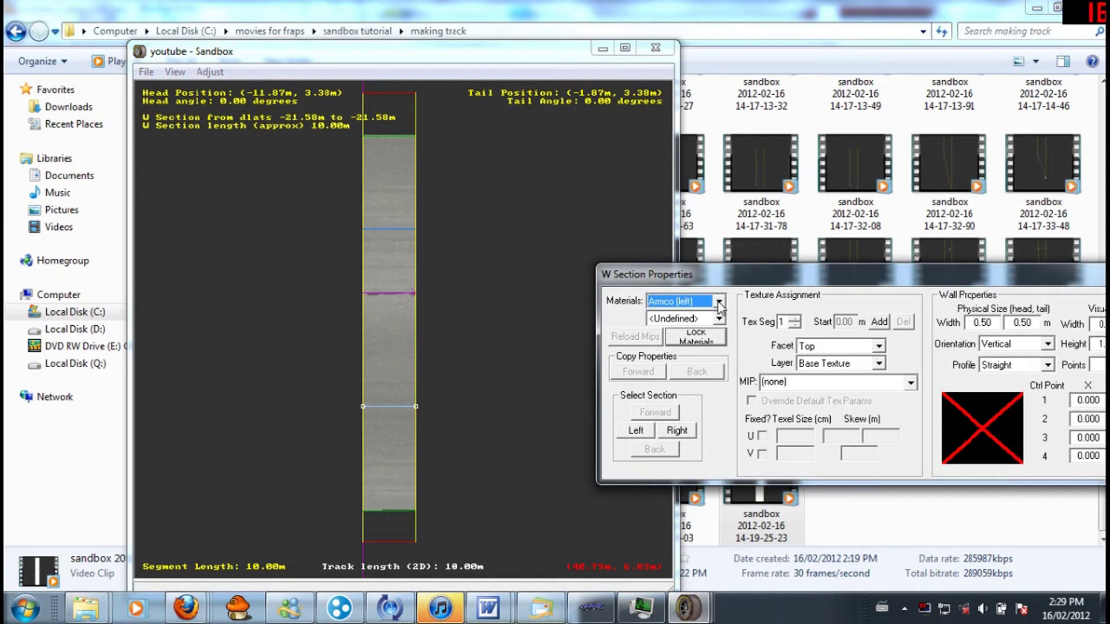
click(719, 302)
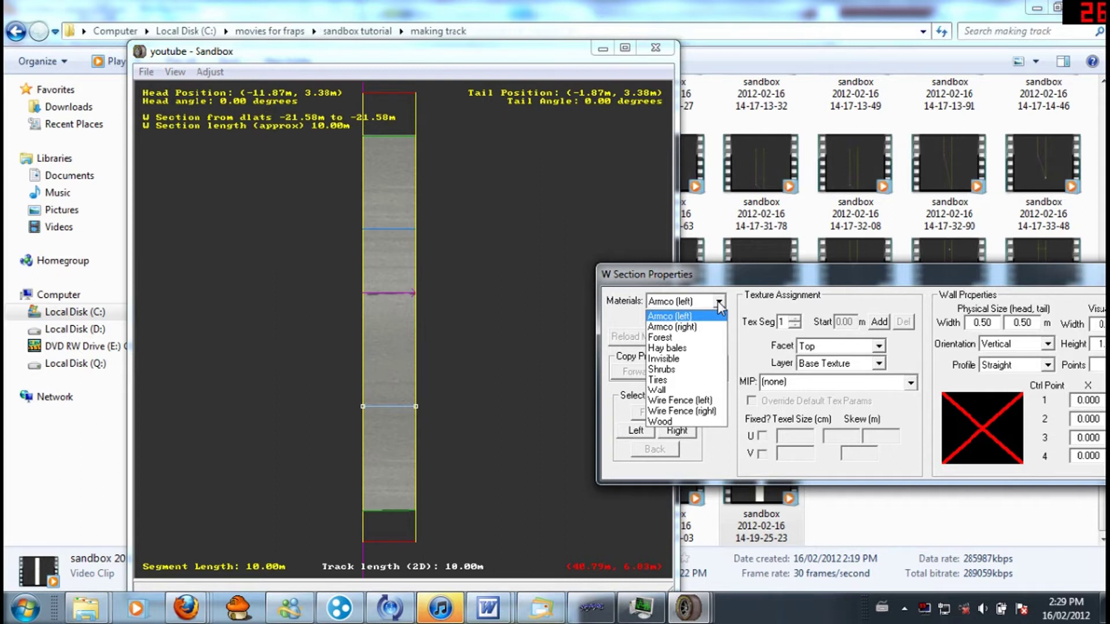
key(Down)
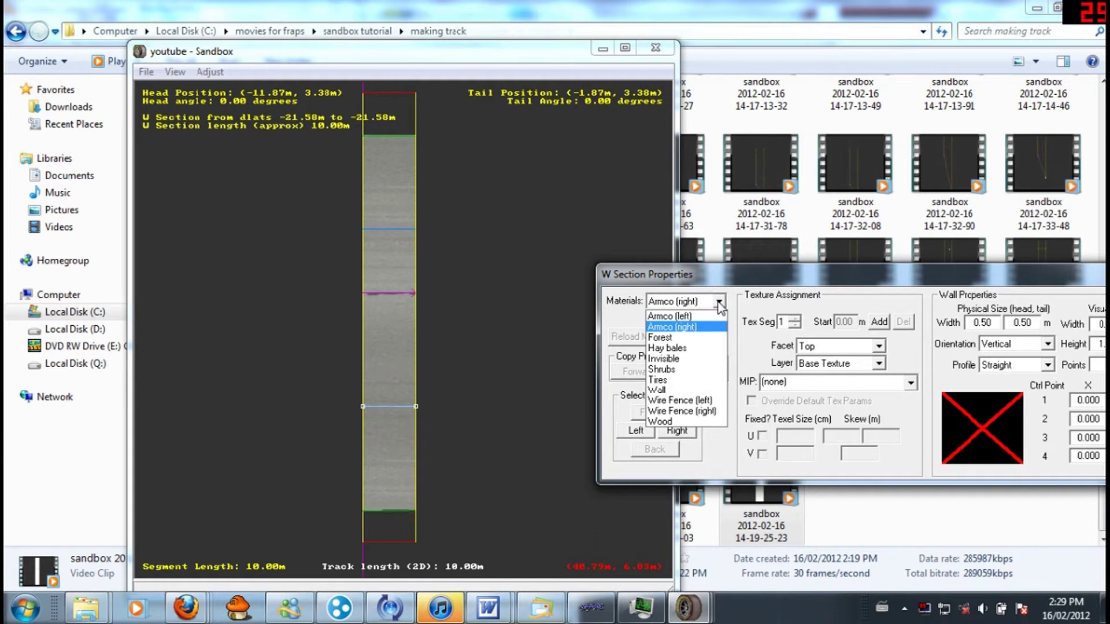
key(Down)
key(Down)
key(Down)
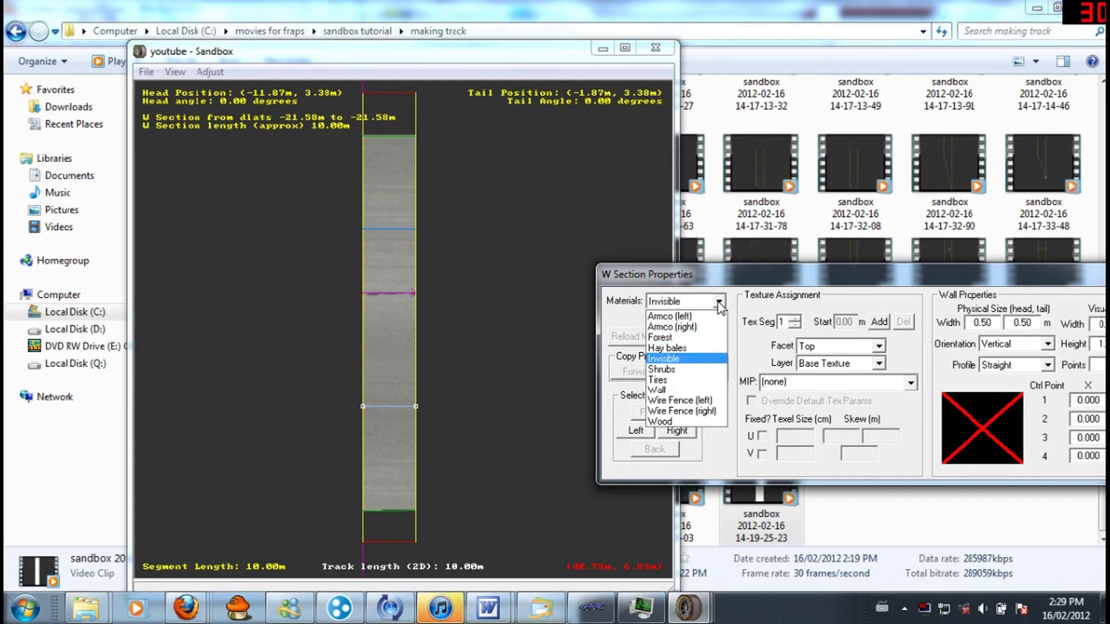
key(Down)
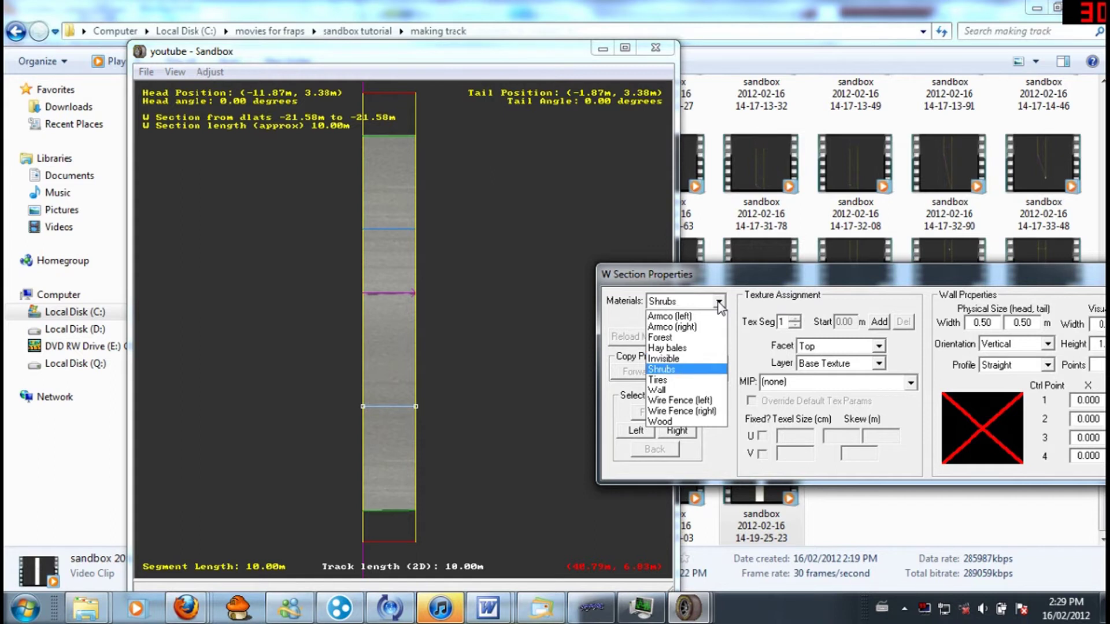
key(Down)
key(Down)
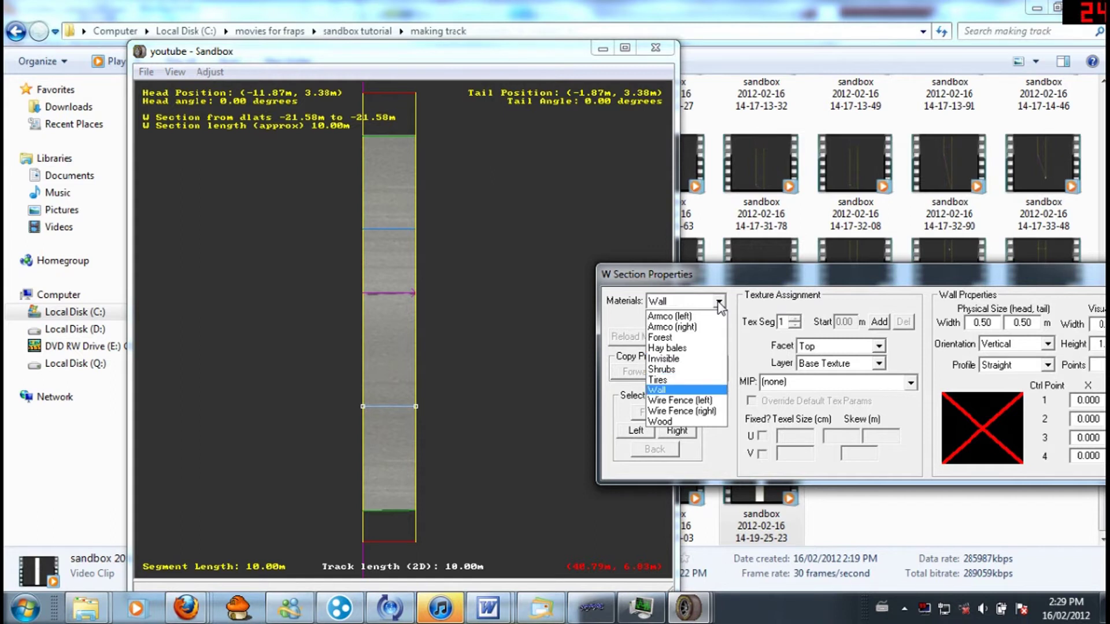
key(Down)
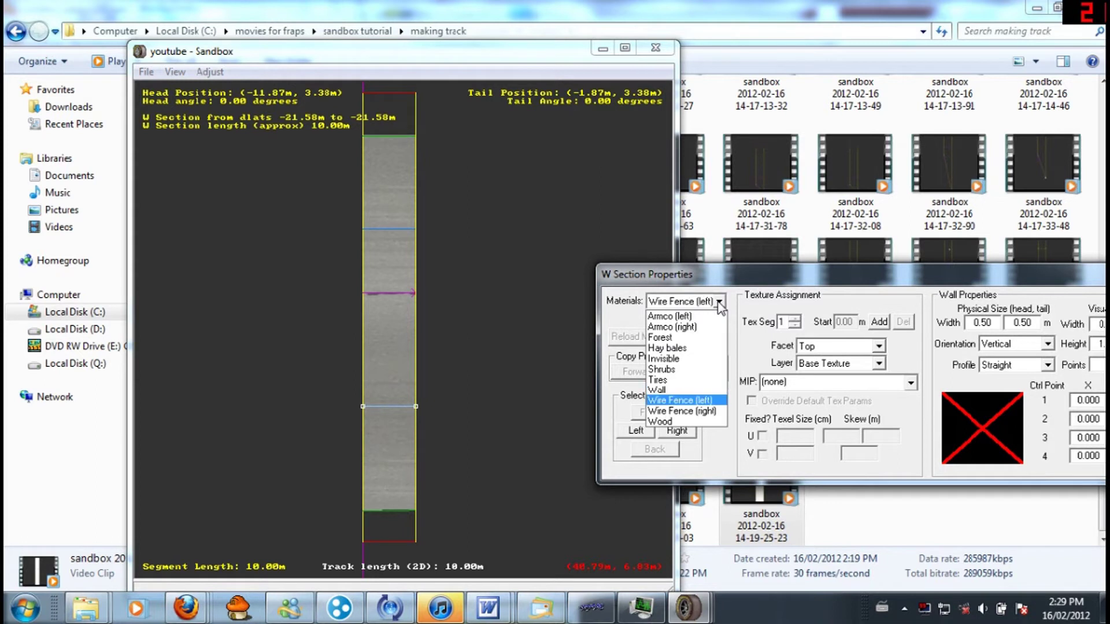
key(Down)
key(Down)
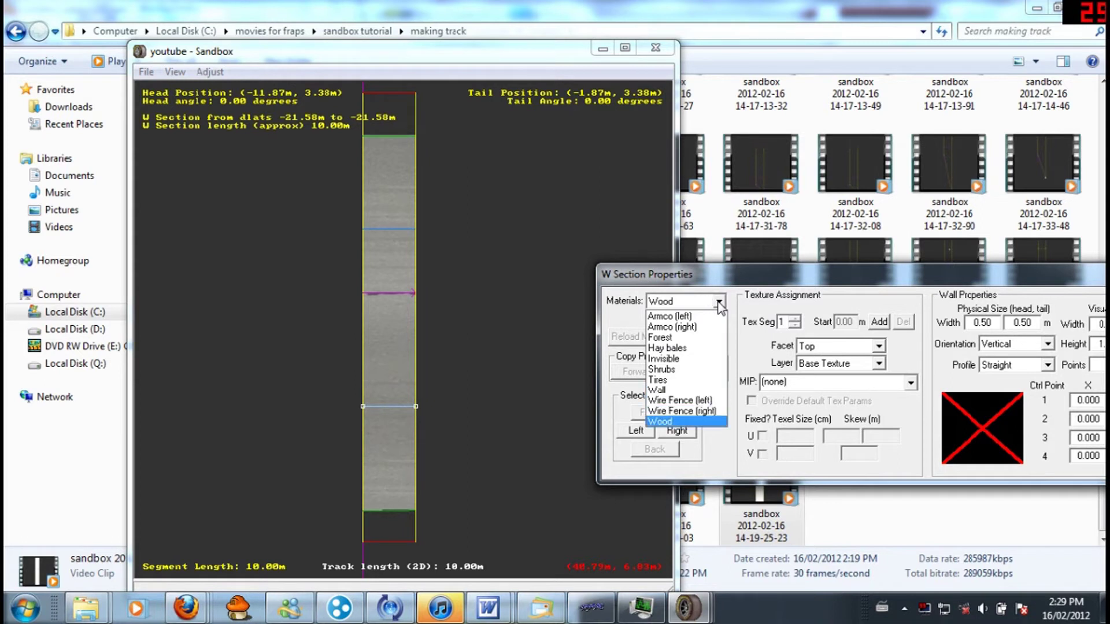
key(Up)
key(Up)
key(Up)
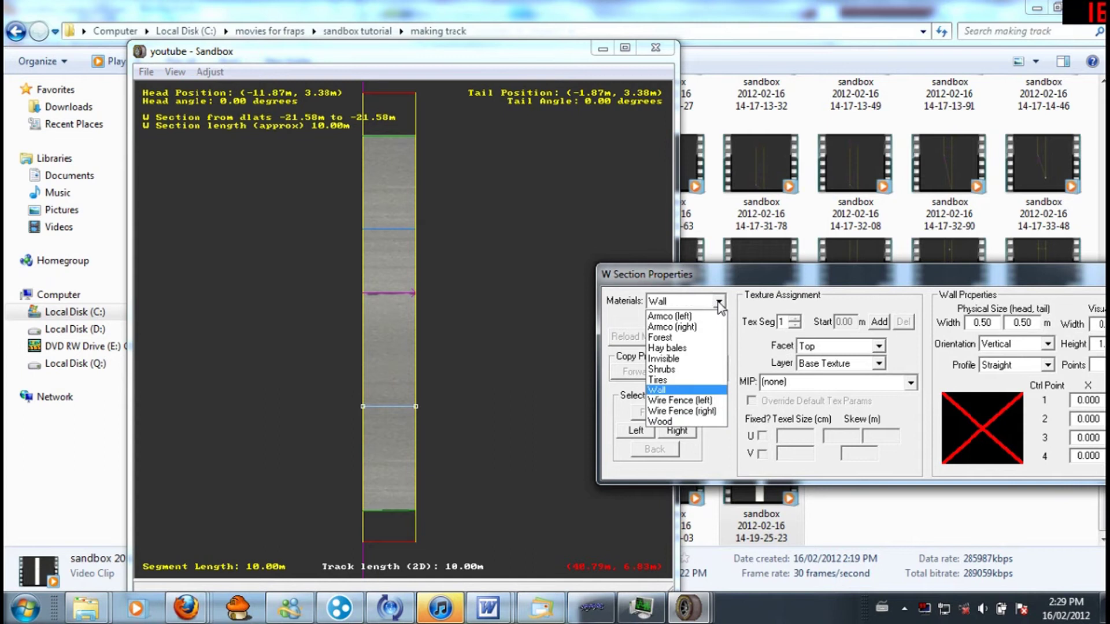
click(719, 301)
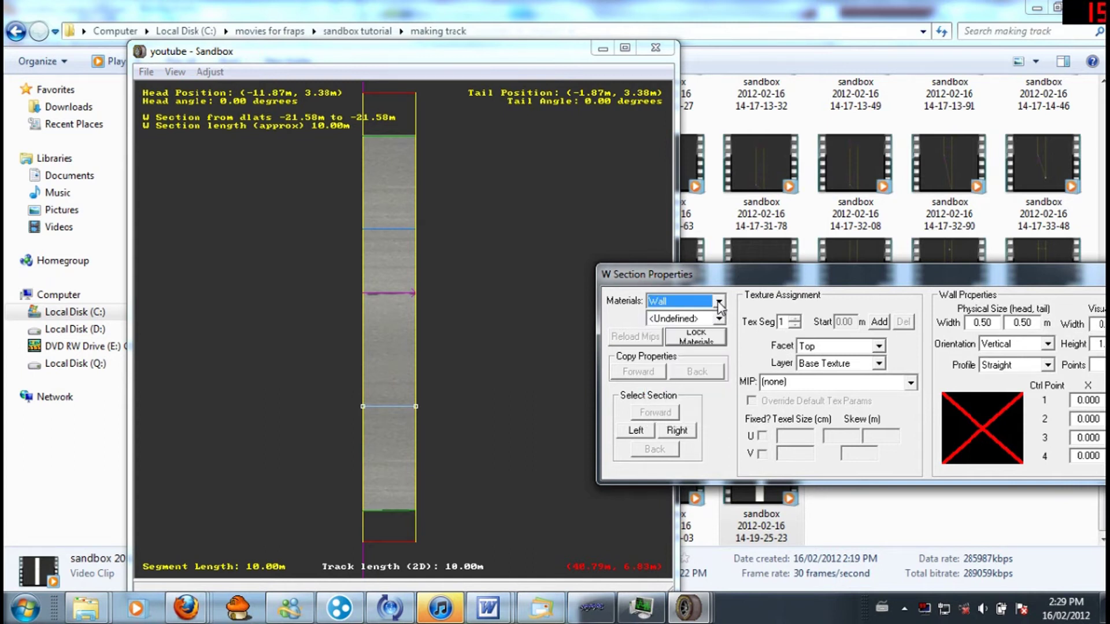
- Set the W section's surface material to Racing Surface
click(715, 320)
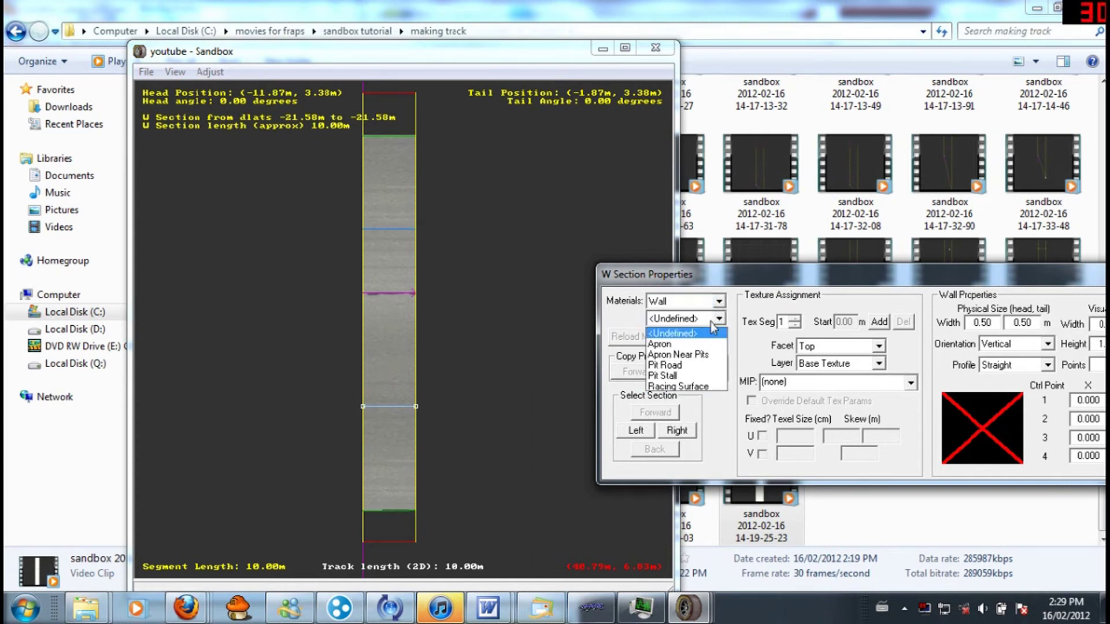
key(Down)
key(Down)
key(Down)
key(Down)
key(Down)
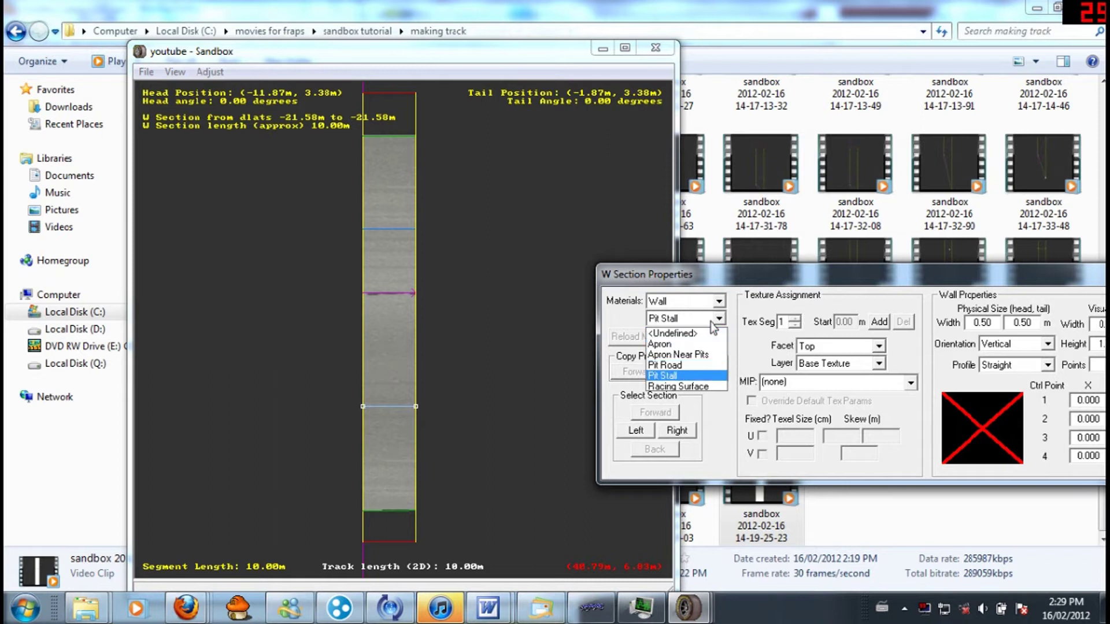
key(Return)
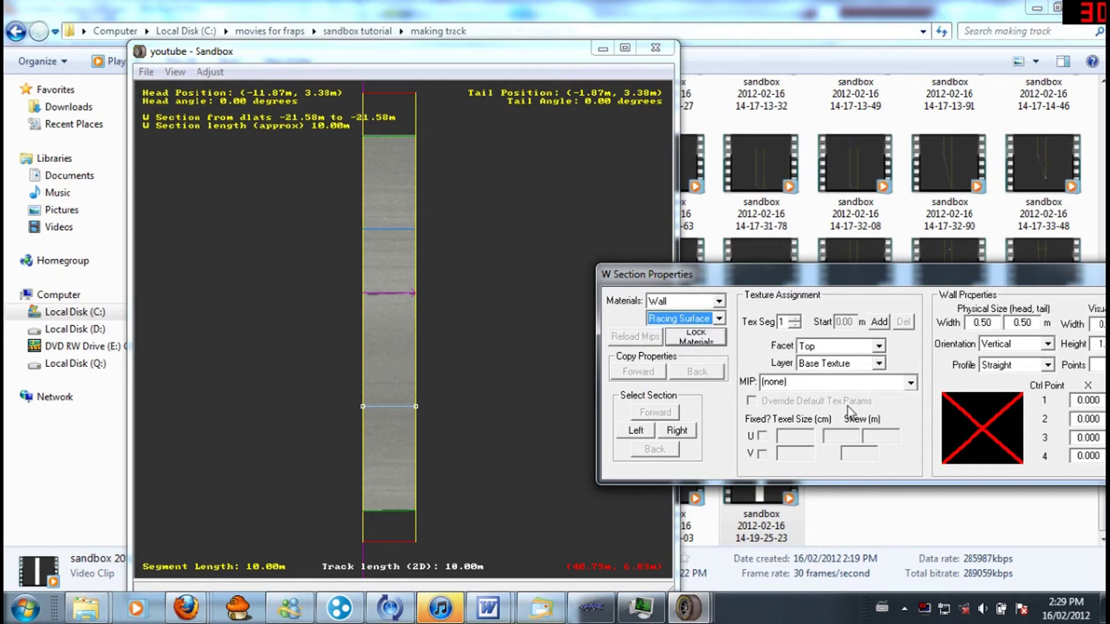
- Apply the wall_01.mip texture to the section's Top facet
click(805, 382)
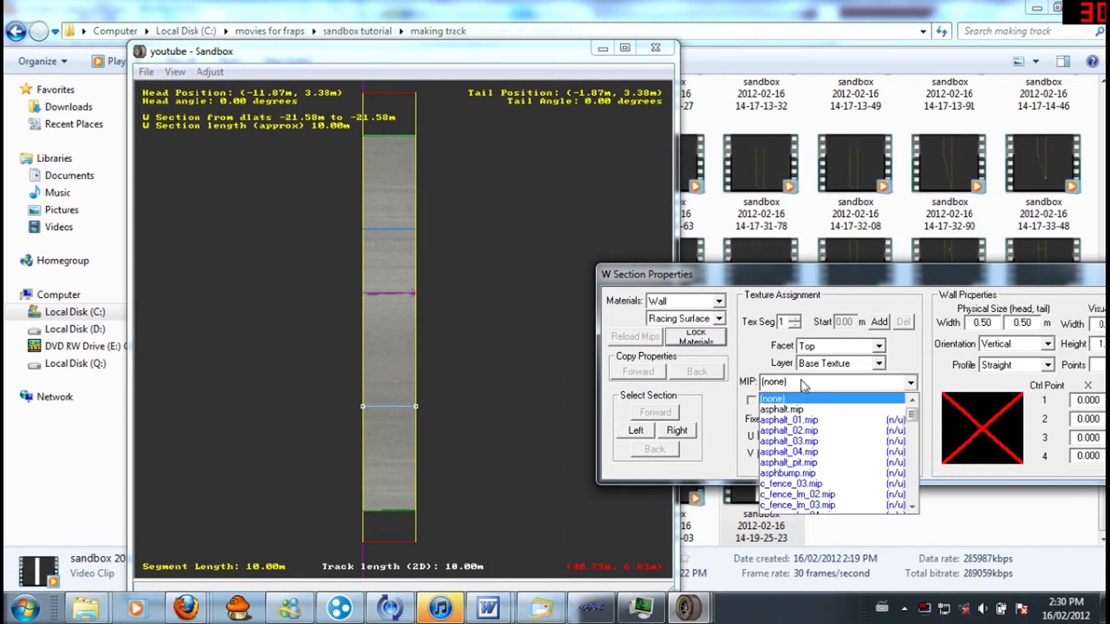
key(Down)
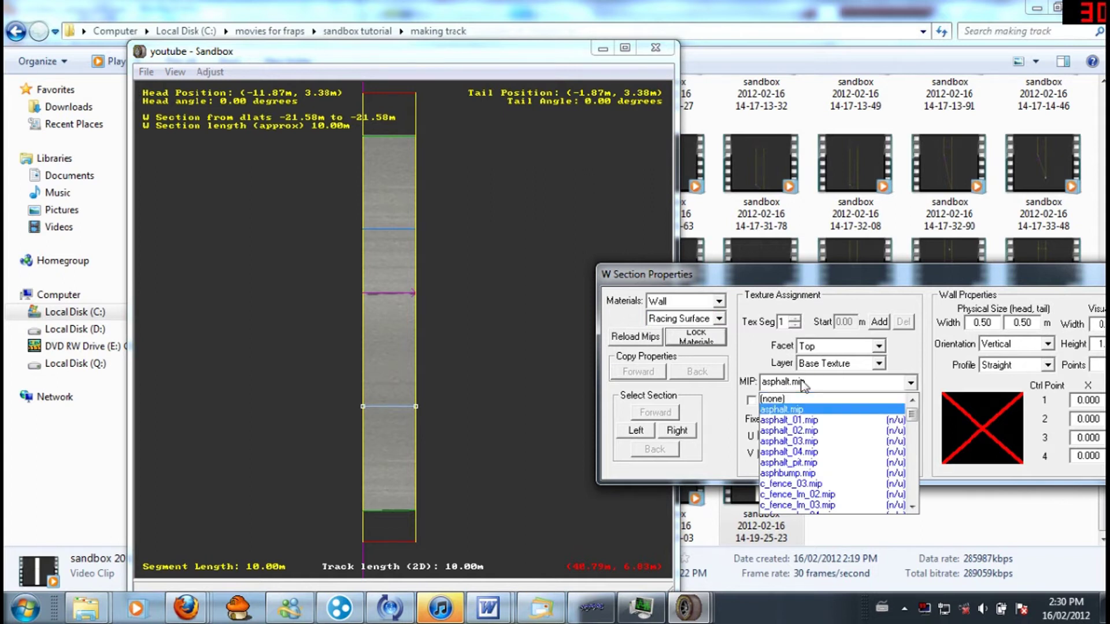
key(w)
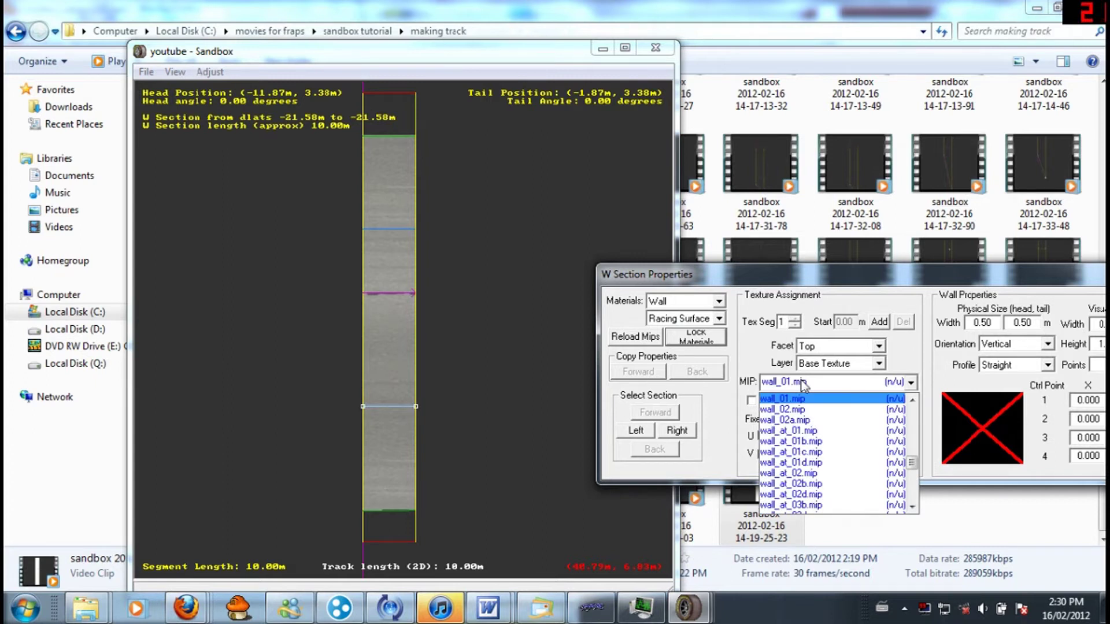
key(Return)
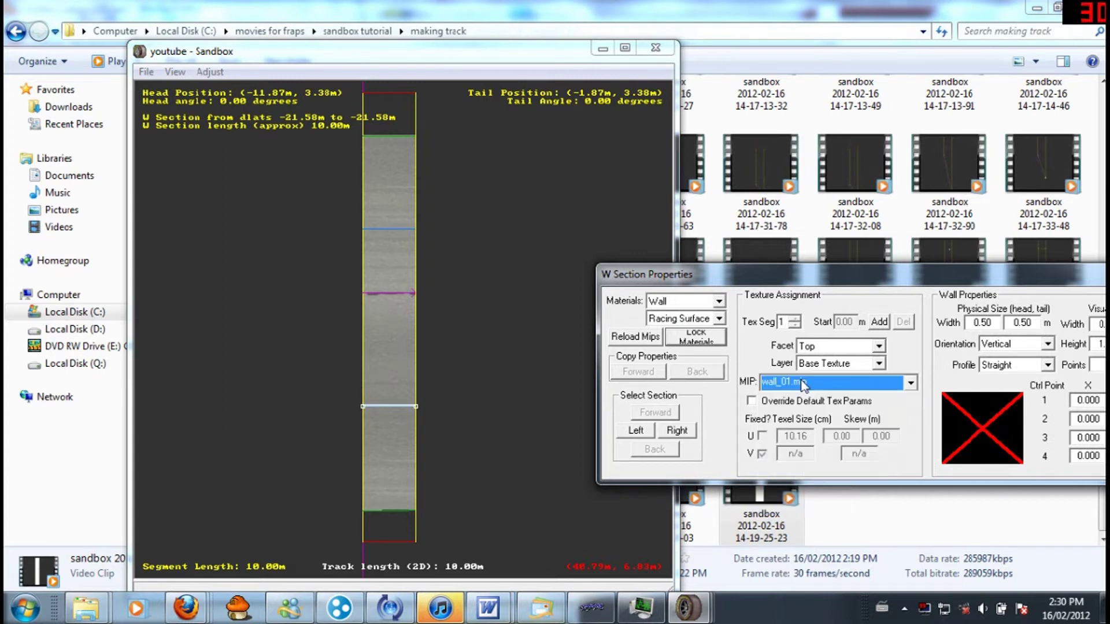
click(834, 349)
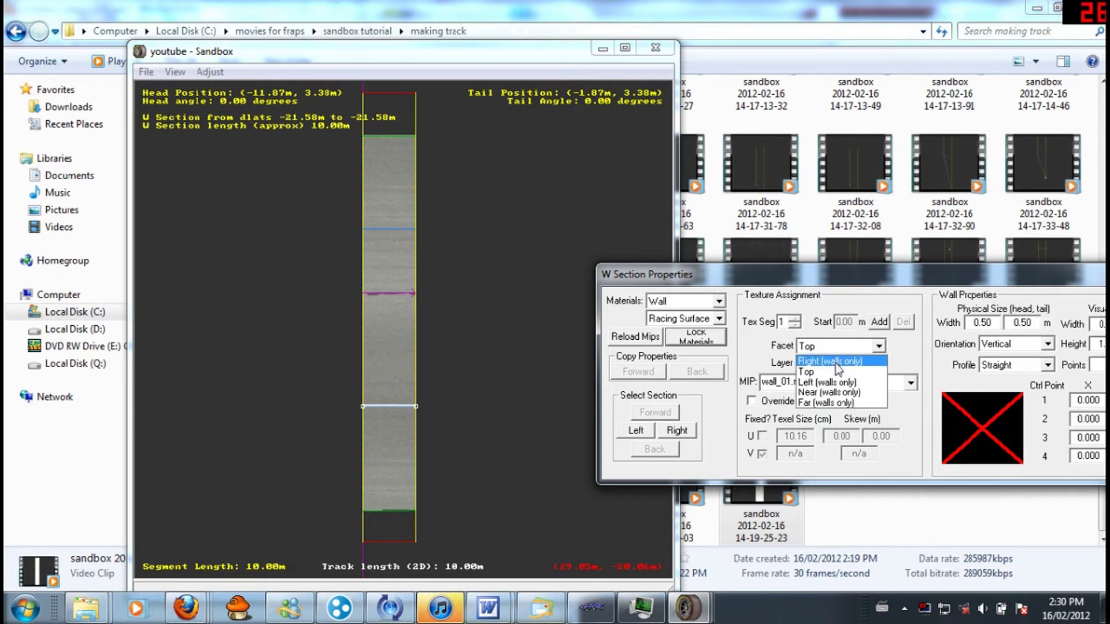
- Texture the right and left wall faces with wall_01.mip
click(836, 363)
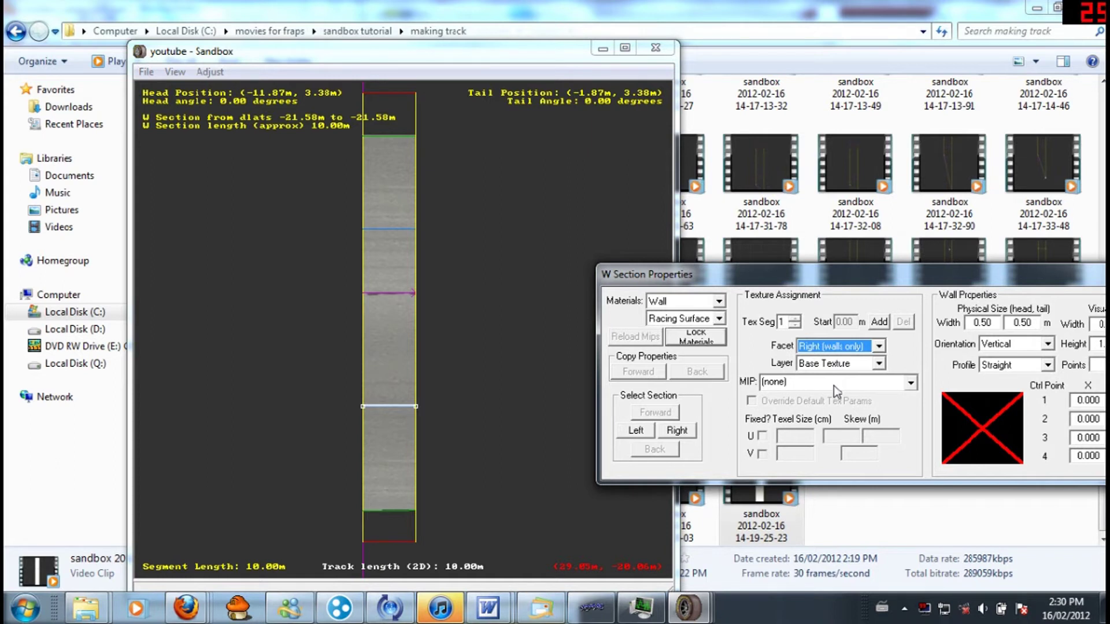
click(834, 384)
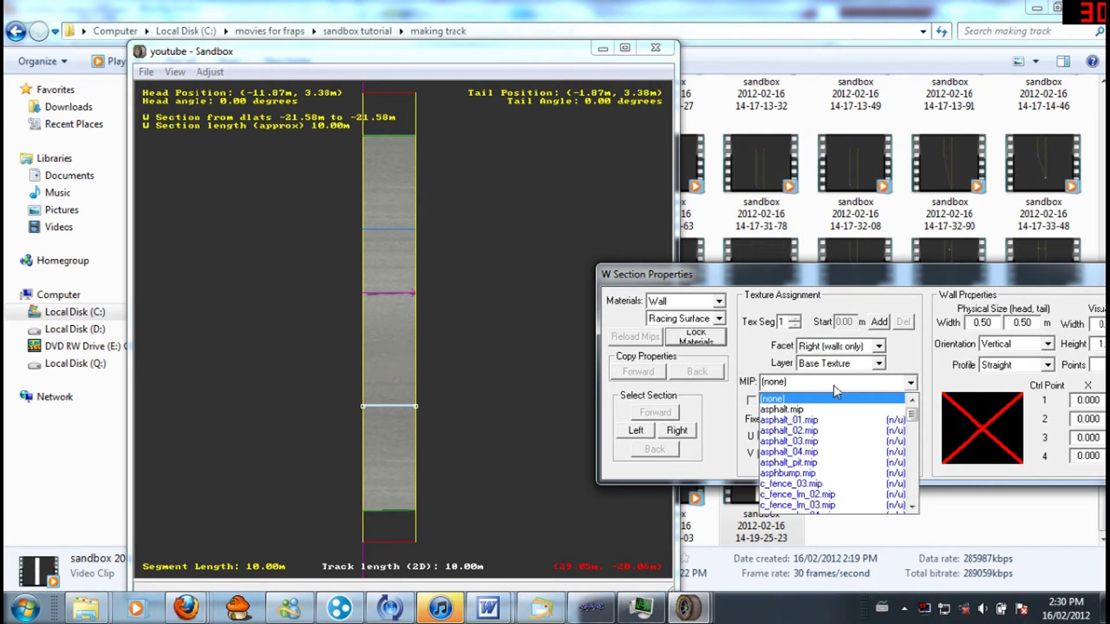
key(w)
click(840, 385)
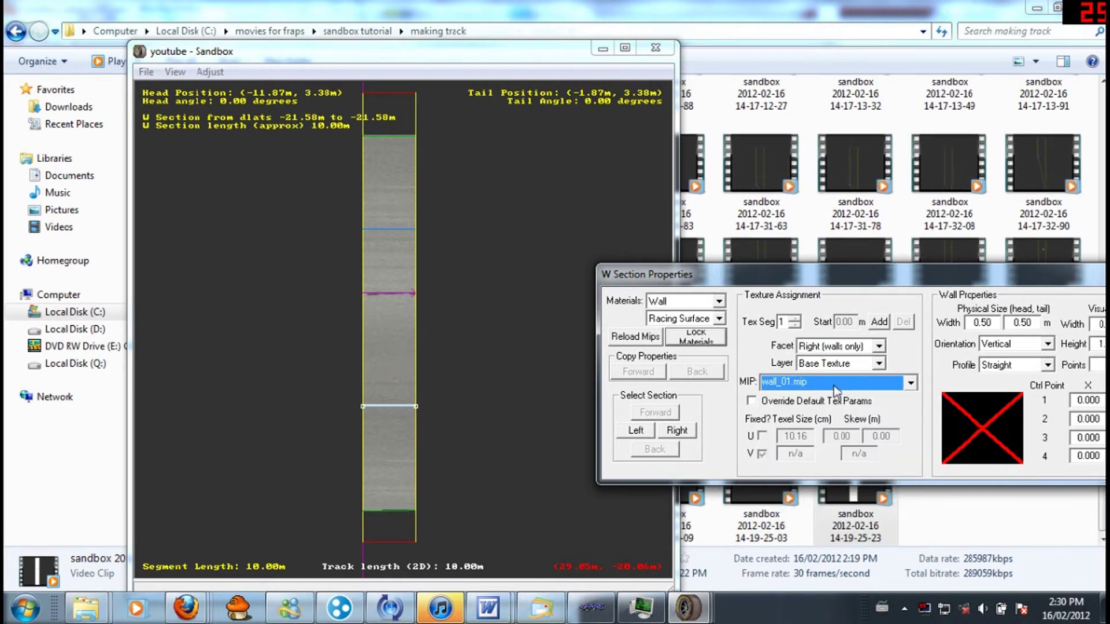
click(827, 347)
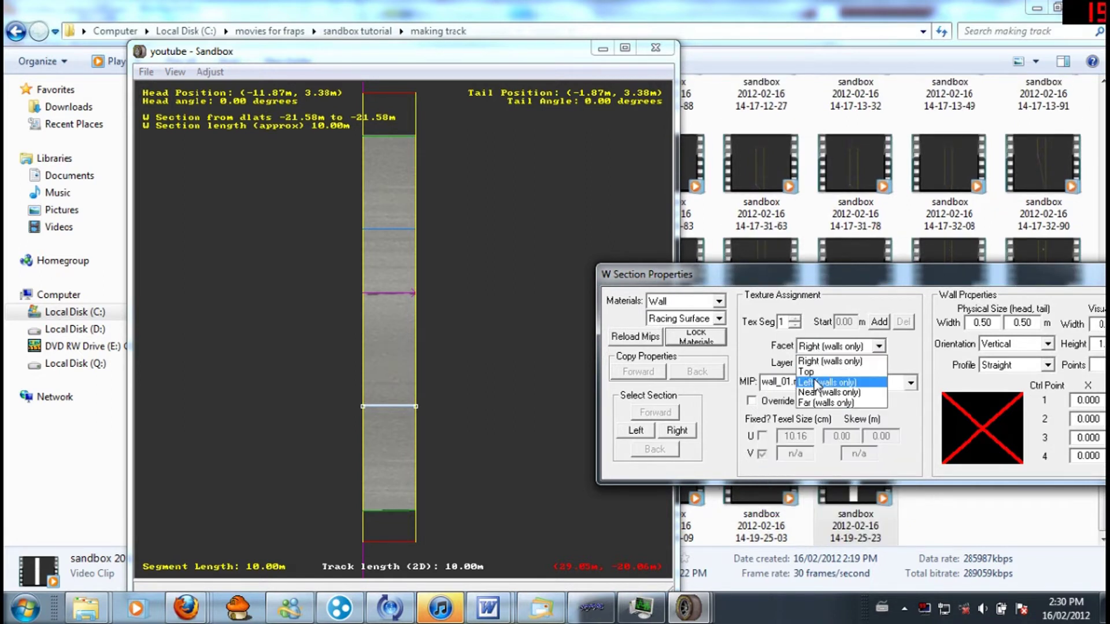
click(817, 386)
click(817, 385)
key(w)
click(817, 386)
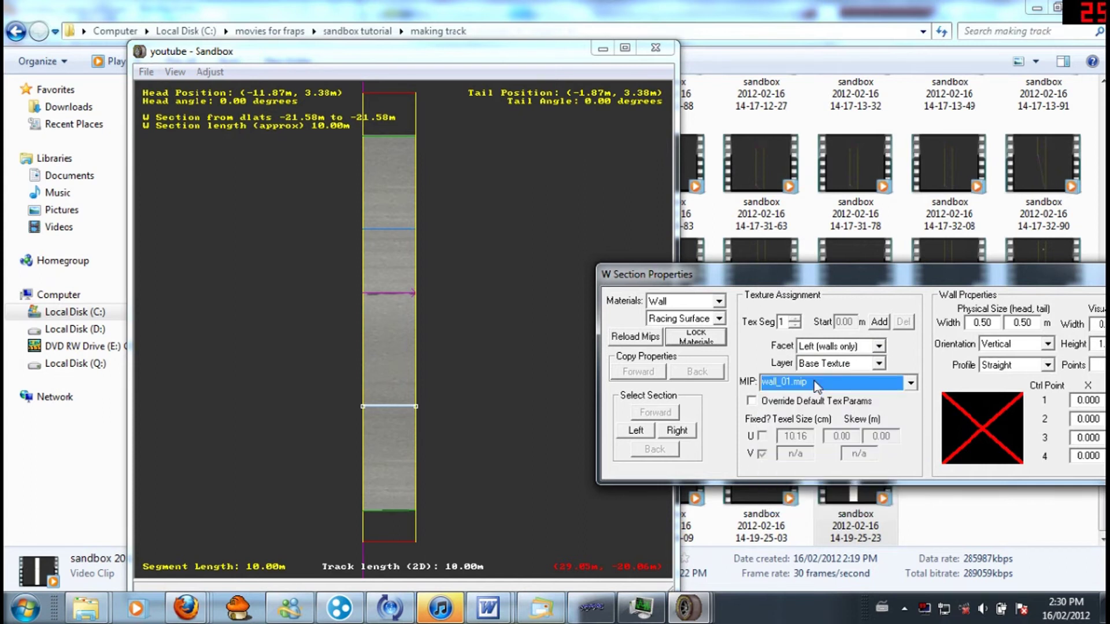
- Apply wall_01.mip to the next wall section up the track, keeping the left face
click(374, 230)
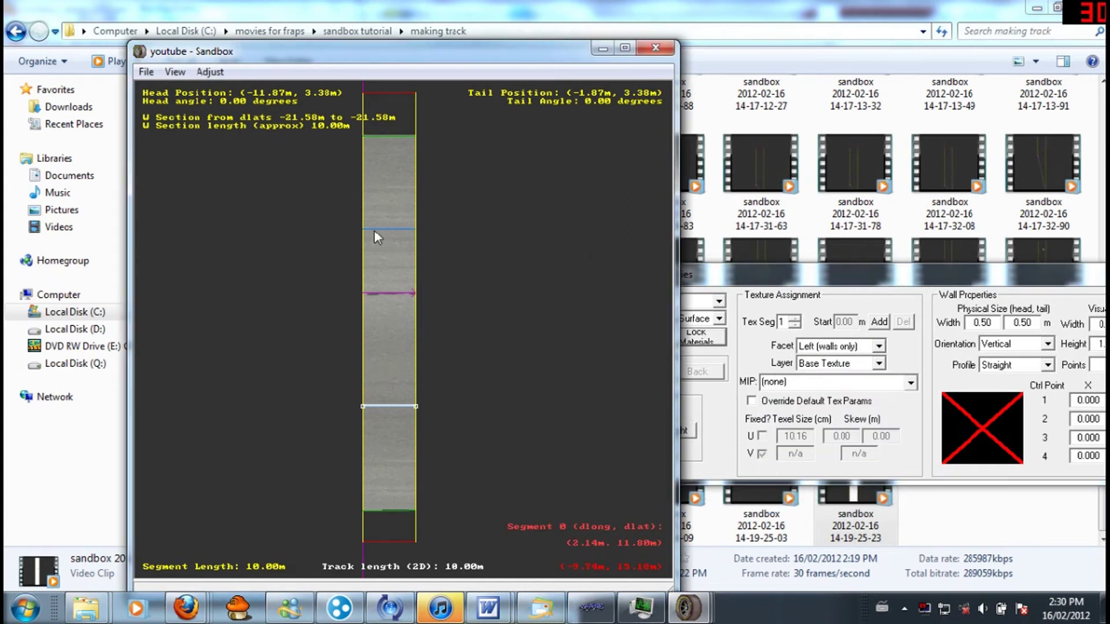
click(811, 383)
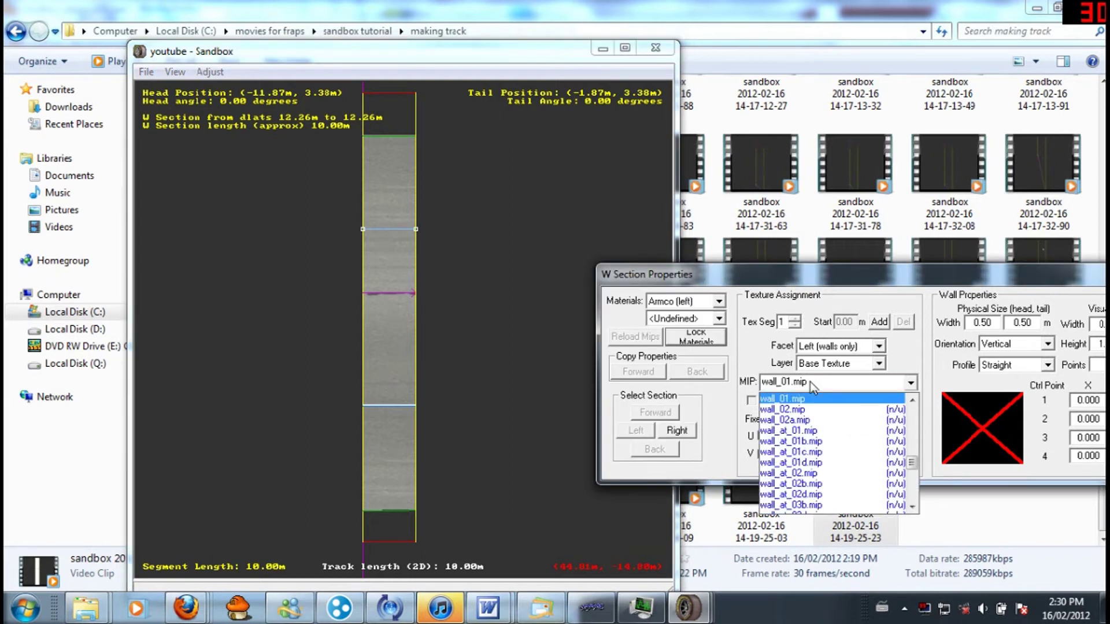
click(811, 383)
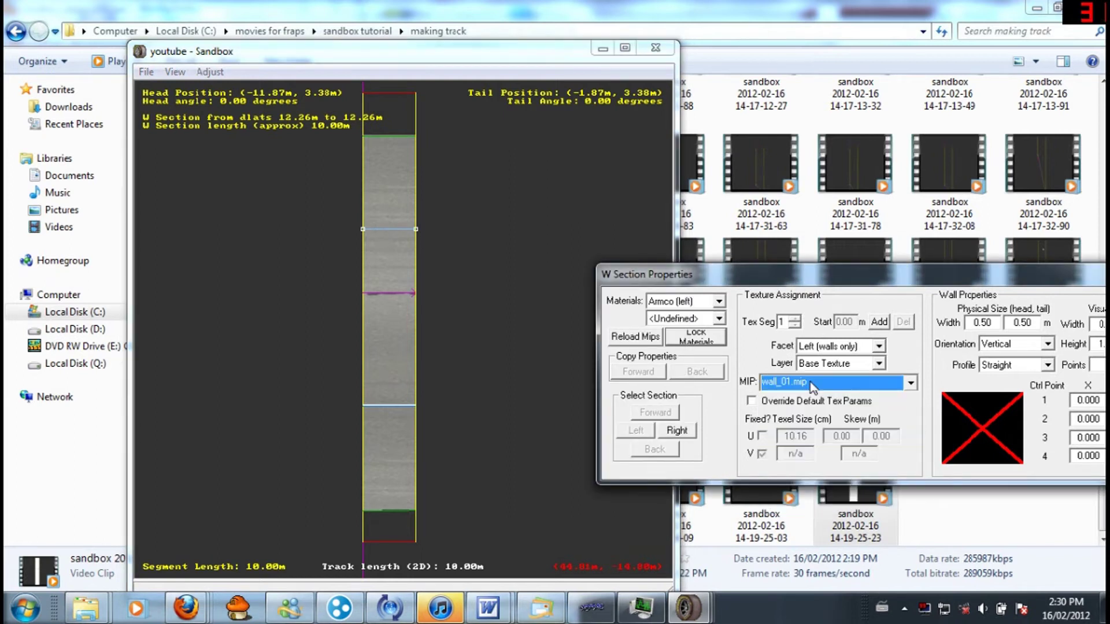
click(853, 346)
click(832, 355)
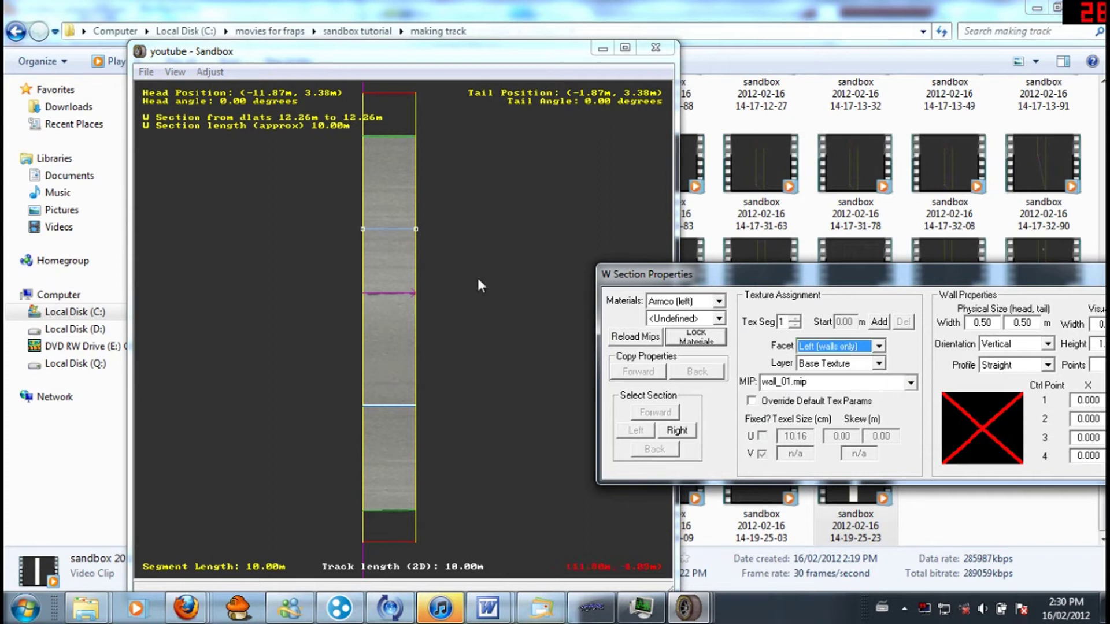
- Select the wall section at the blue line and texture its top face with wall_01.mip
click(422, 255)
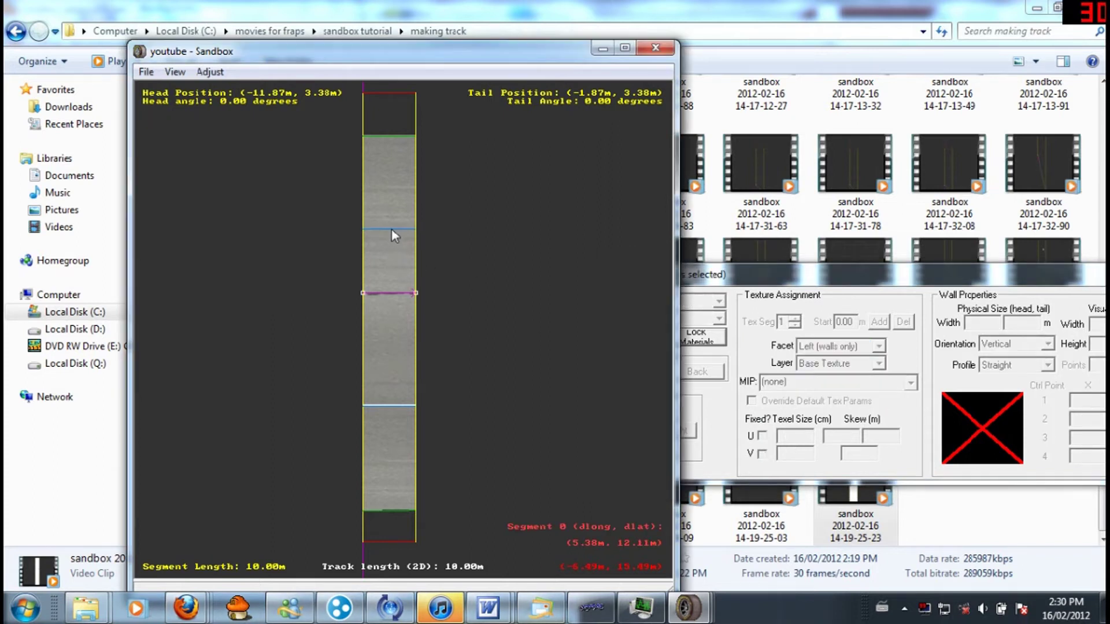
scroll(406, 353, up, 5)
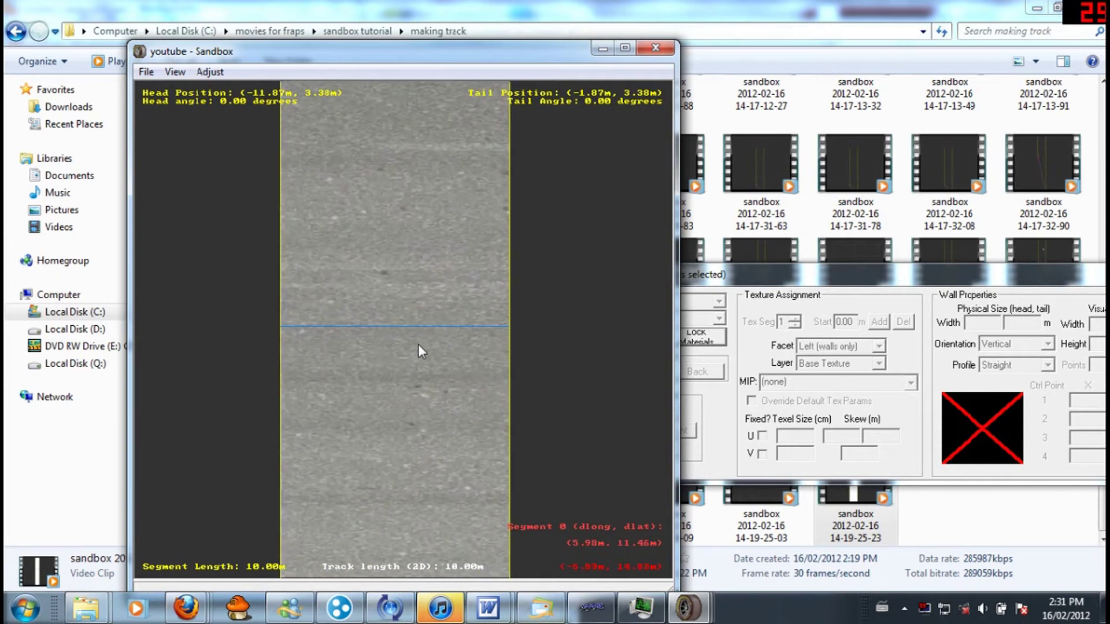
right_drag(389, 478, 377, 538)
right_drag(434, 362, 351, 409)
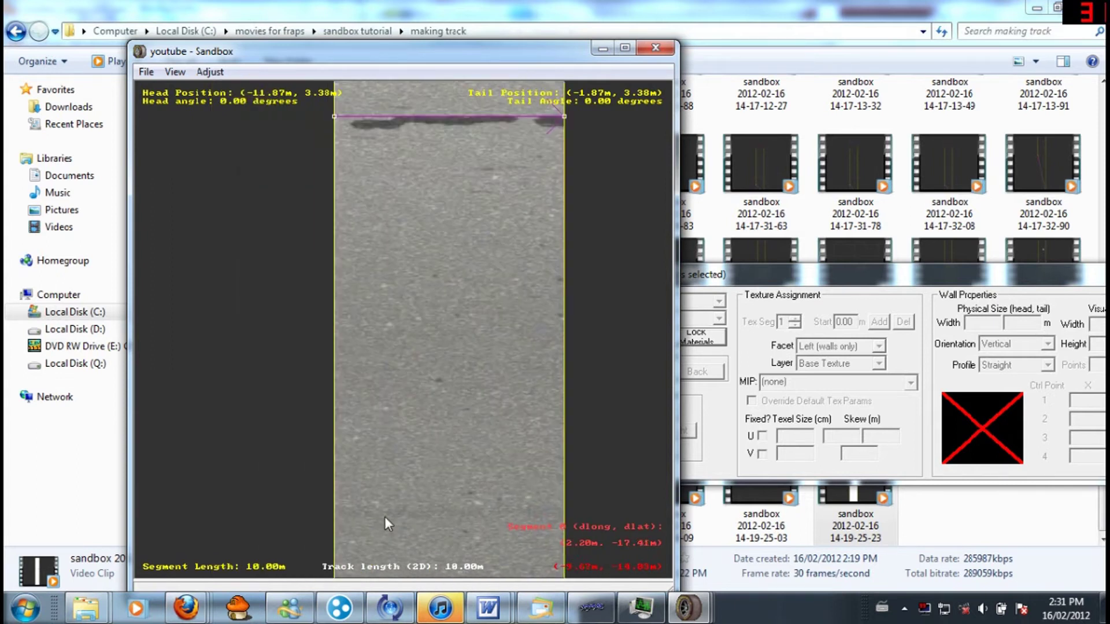
scroll(384, 516, up, 2)
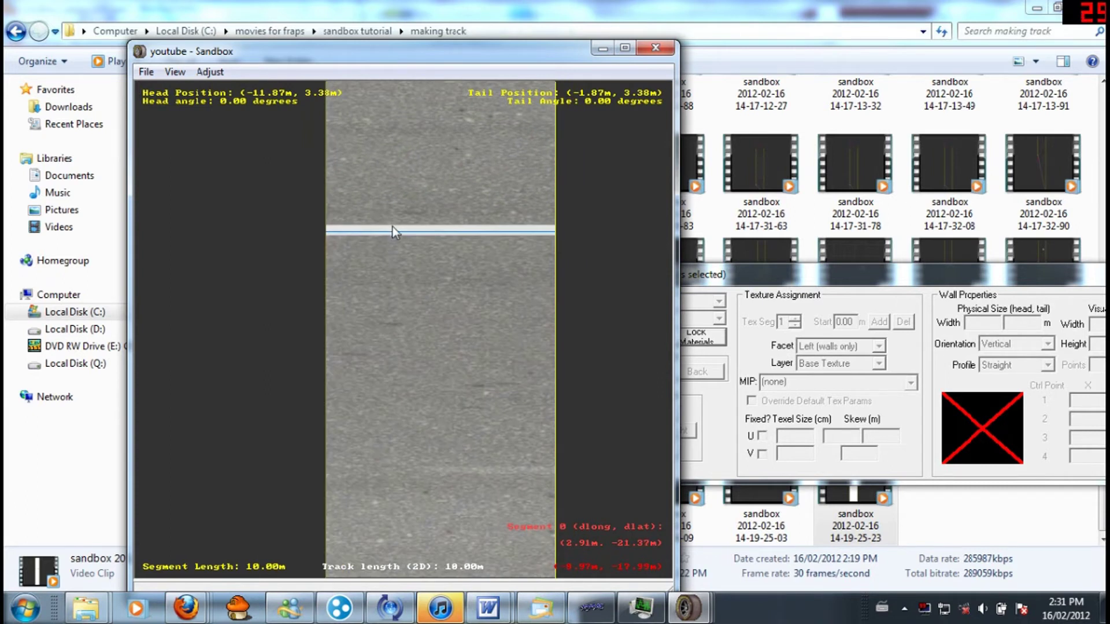
scroll(394, 231, up, 4)
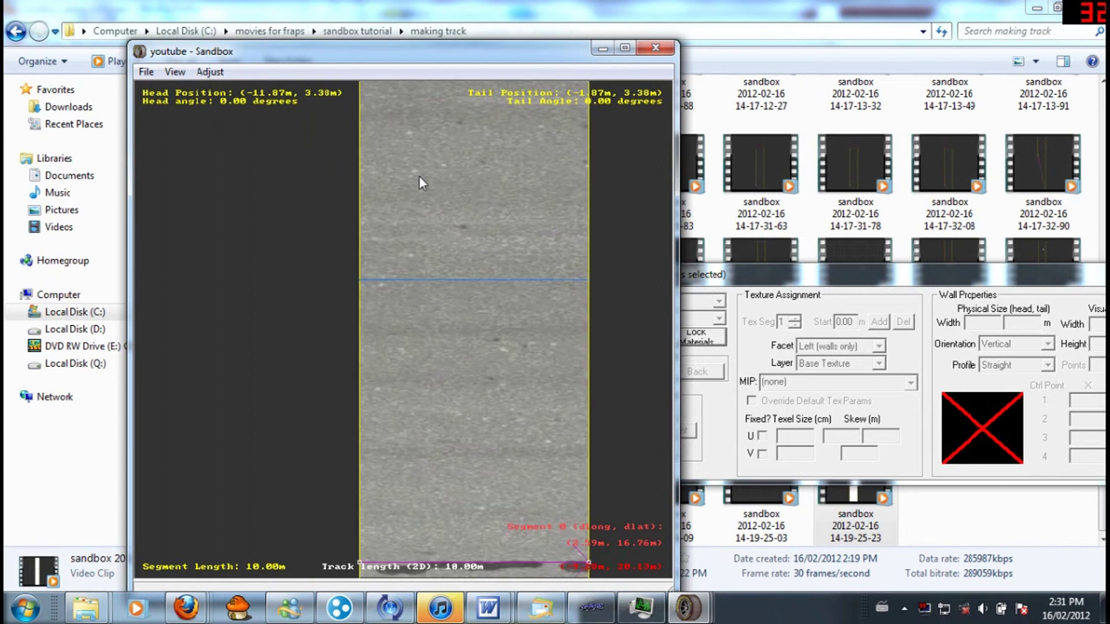
click(436, 279)
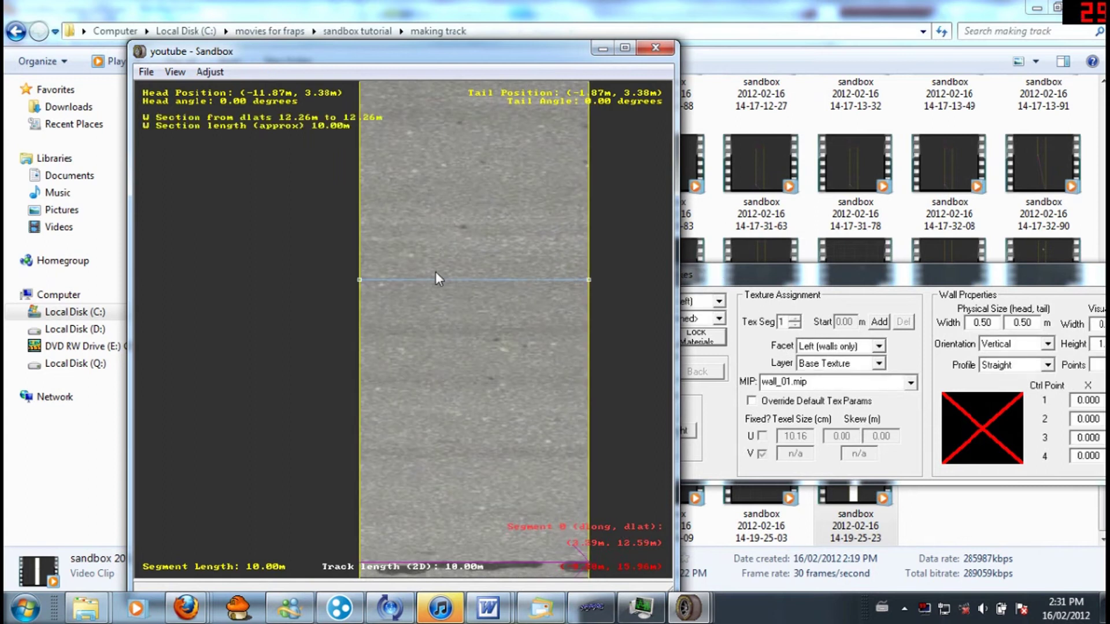
click(870, 346)
click(846, 372)
click(836, 382)
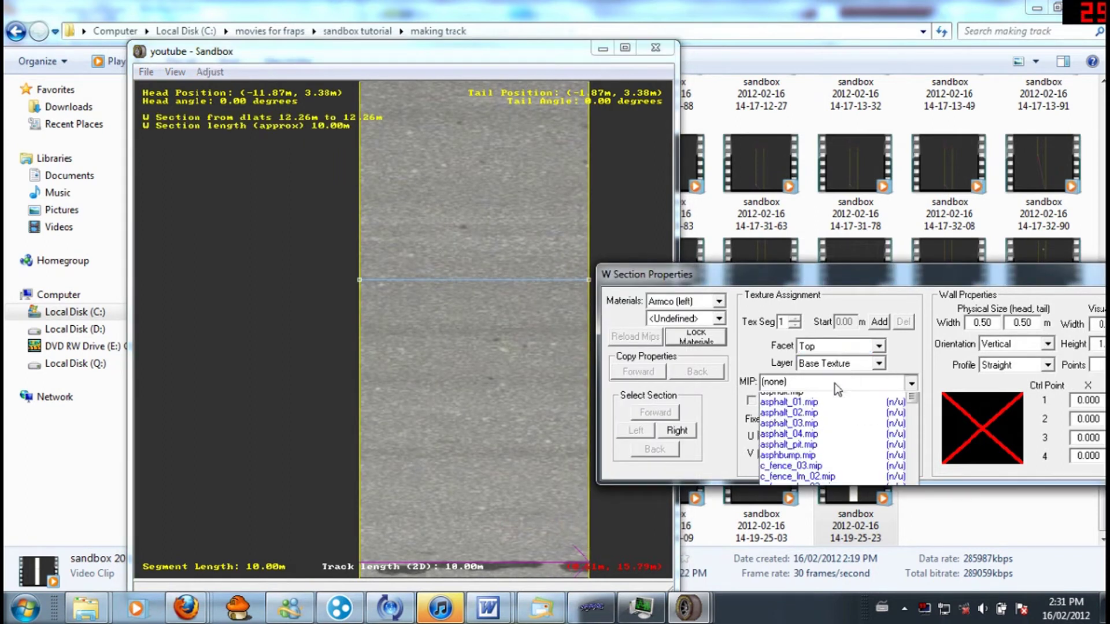
key(w)
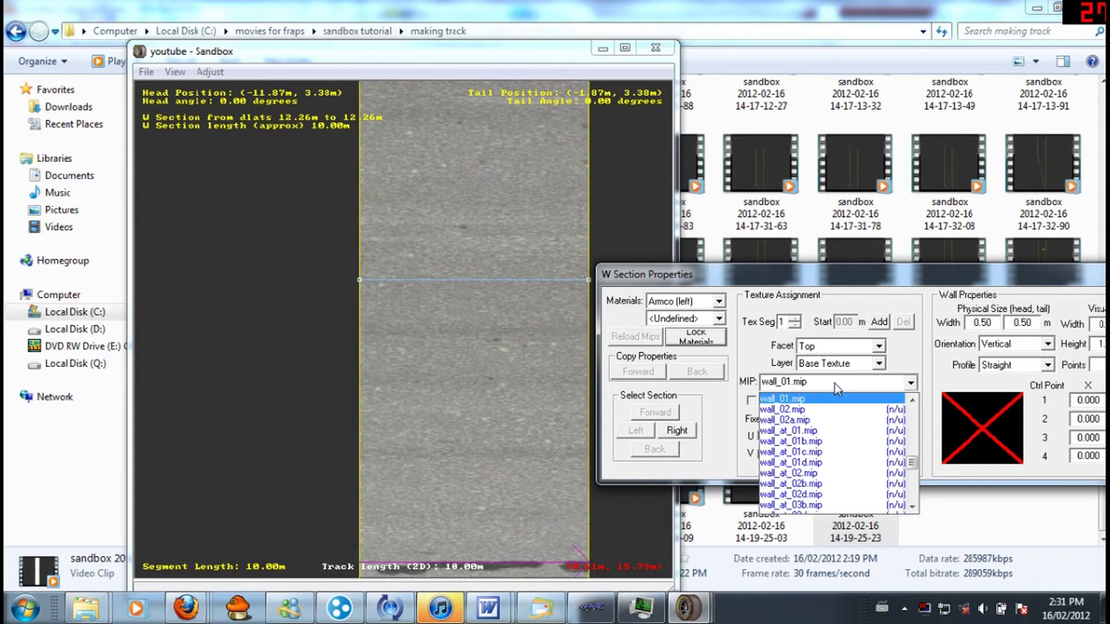
click(835, 384)
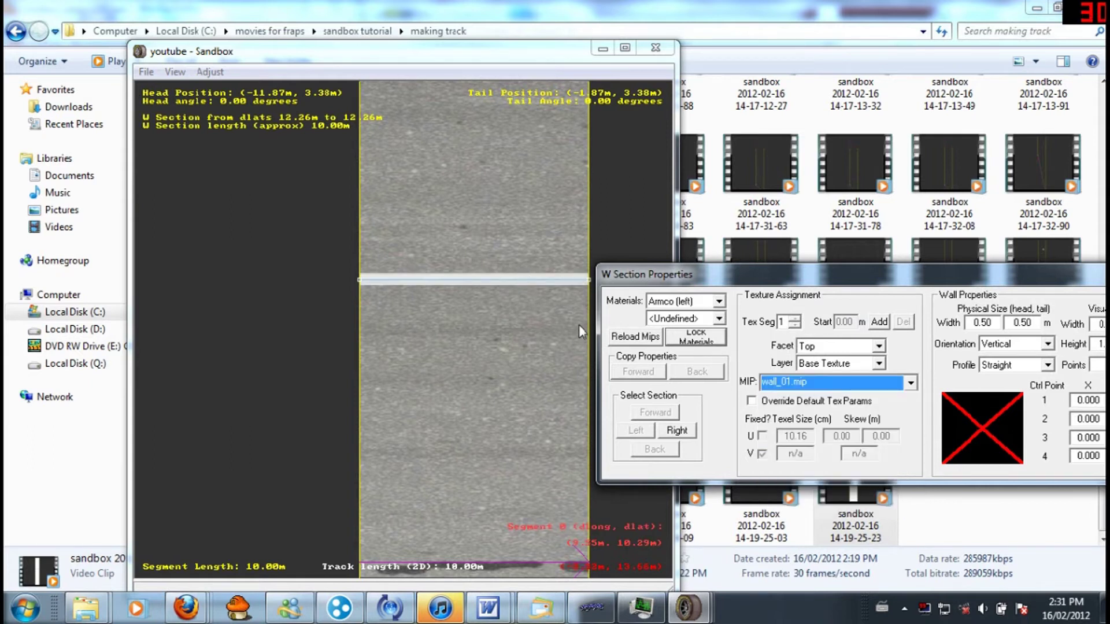
- Keep wall_01.mip on the right wall face and return to the track view
click(805, 382)
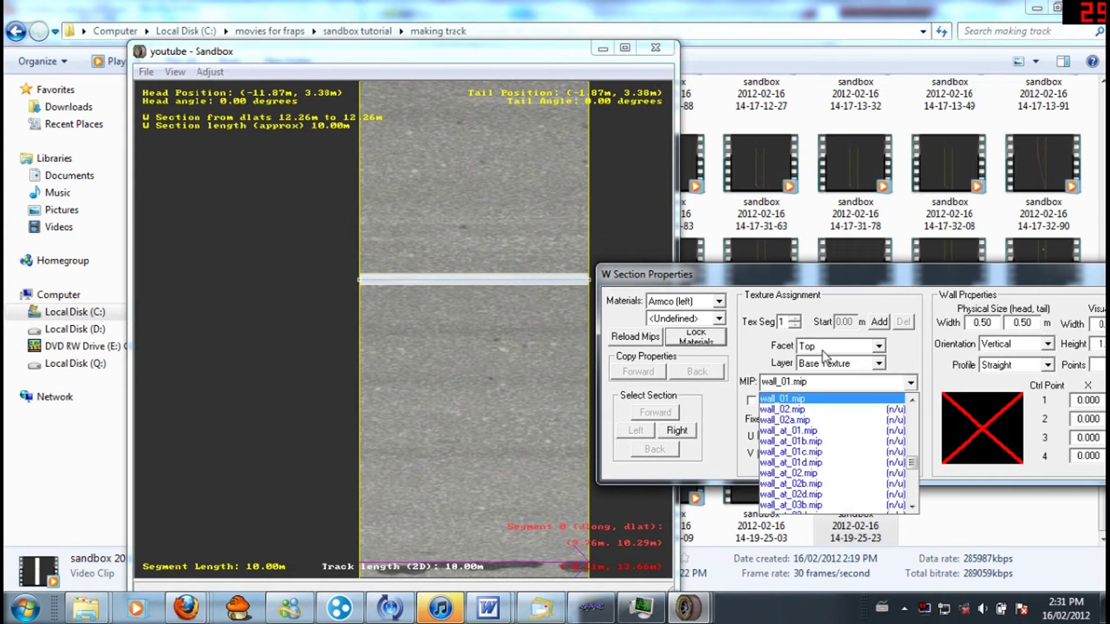
click(824, 352)
click(823, 351)
click(826, 367)
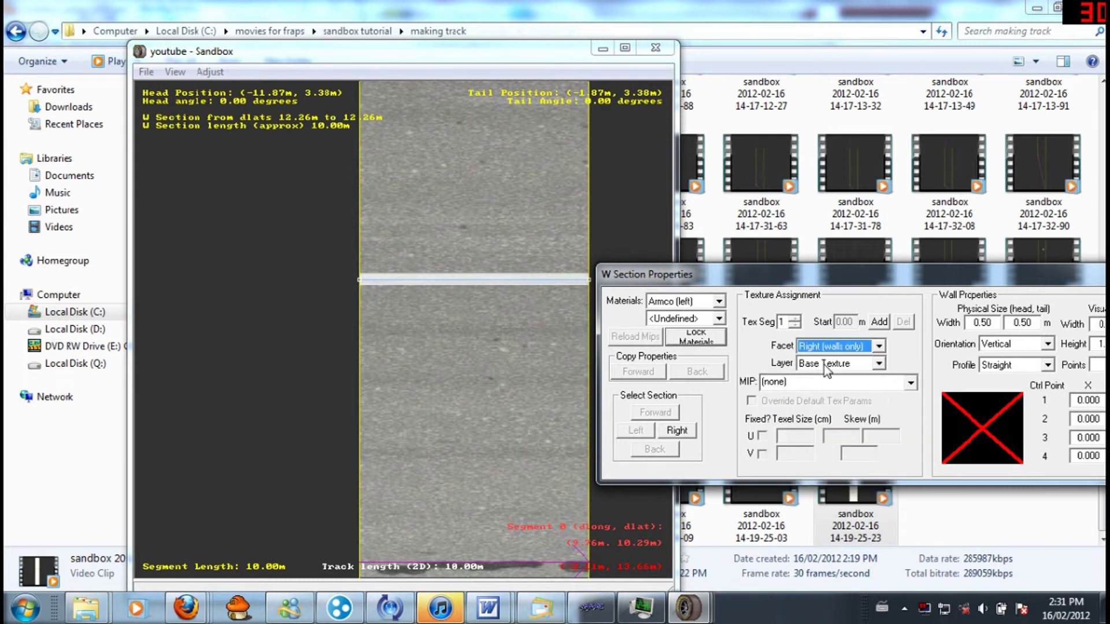
click(819, 382)
scroll(815, 387, down, 5)
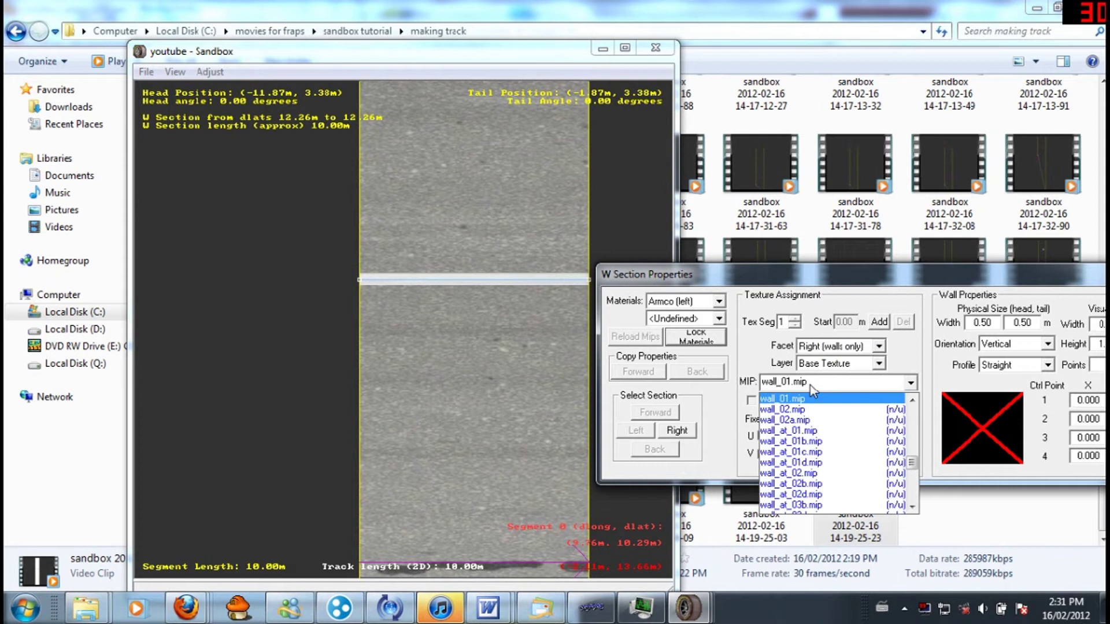
click(811, 386)
click(429, 325)
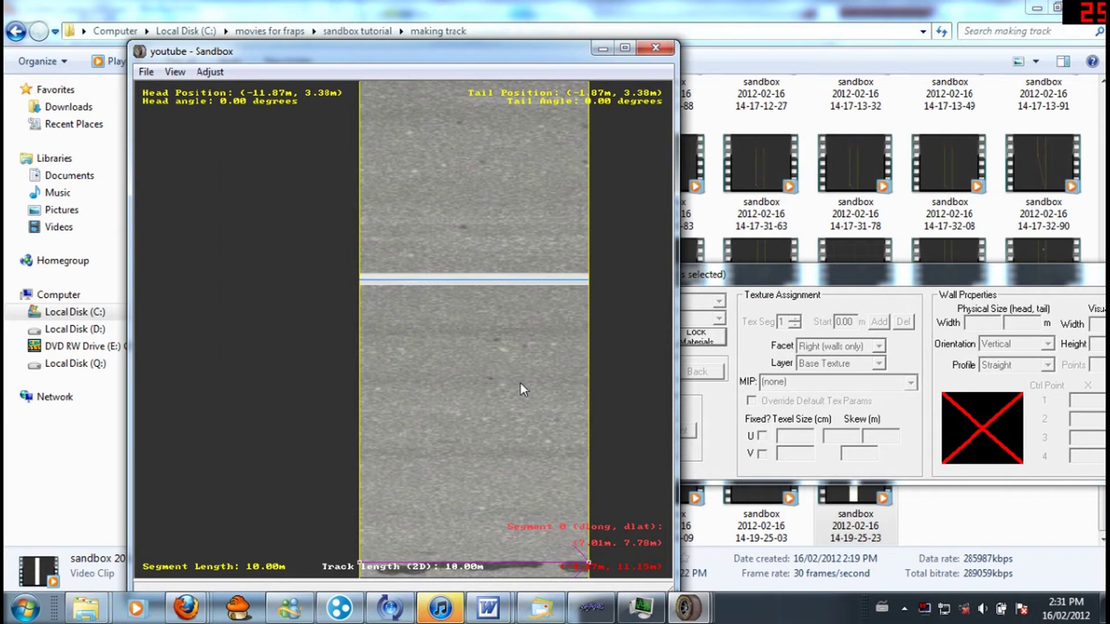
scroll(522, 383, down, 6)
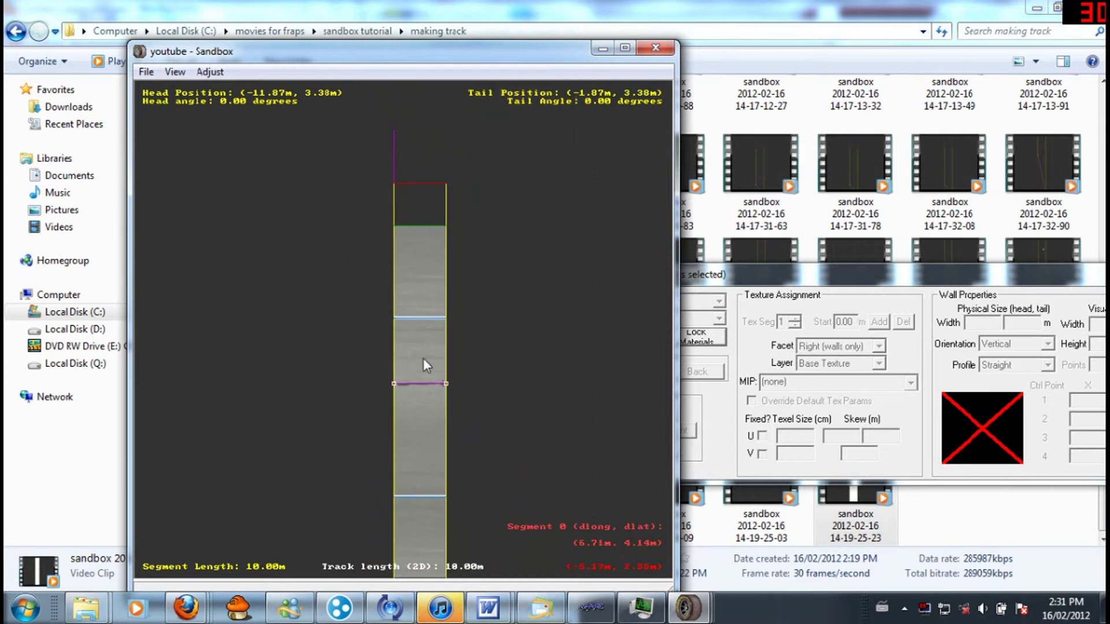
- Pan along the zoomed-out 10.00 m strip to bring its end into view
middle_drag(416, 267, 397, 545)
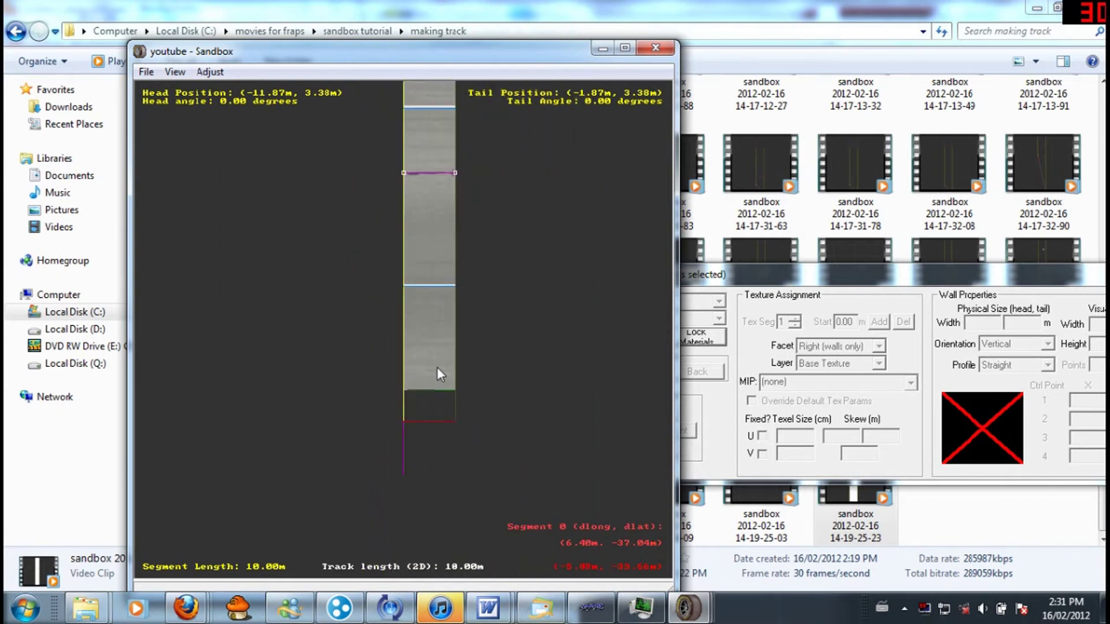
middle_drag(441, 166, 391, 310)
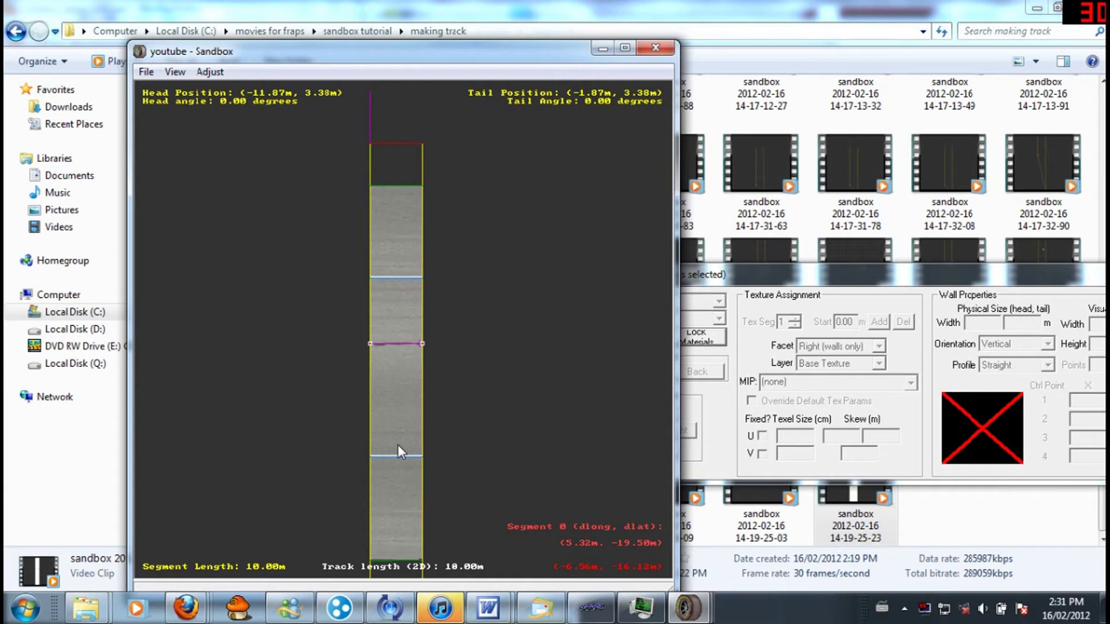
click(176, 73)
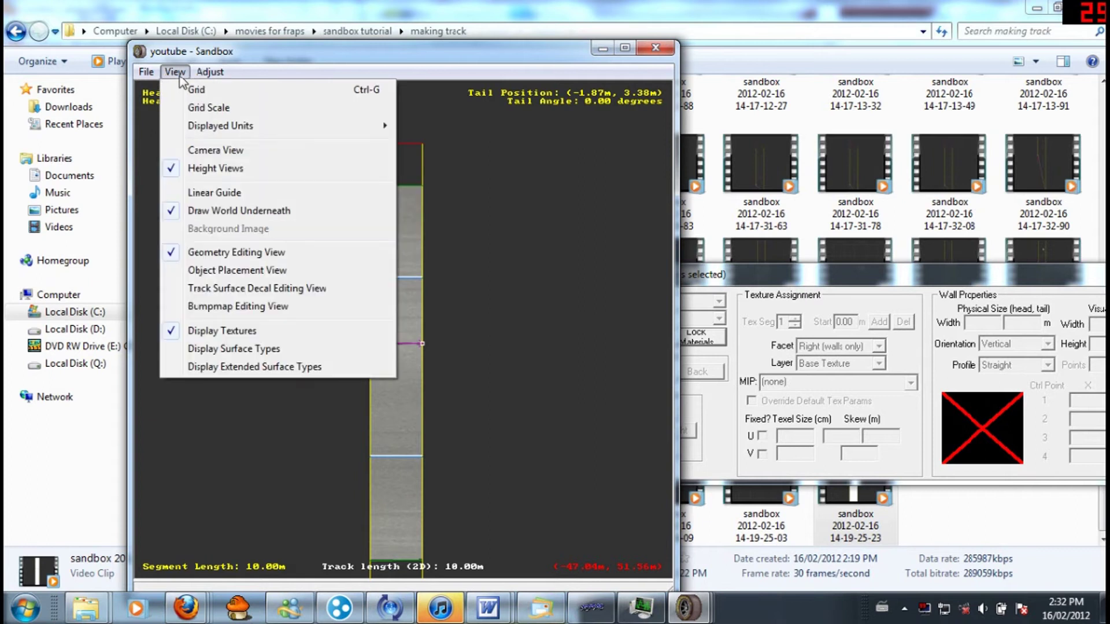
mouse_move(184, 127)
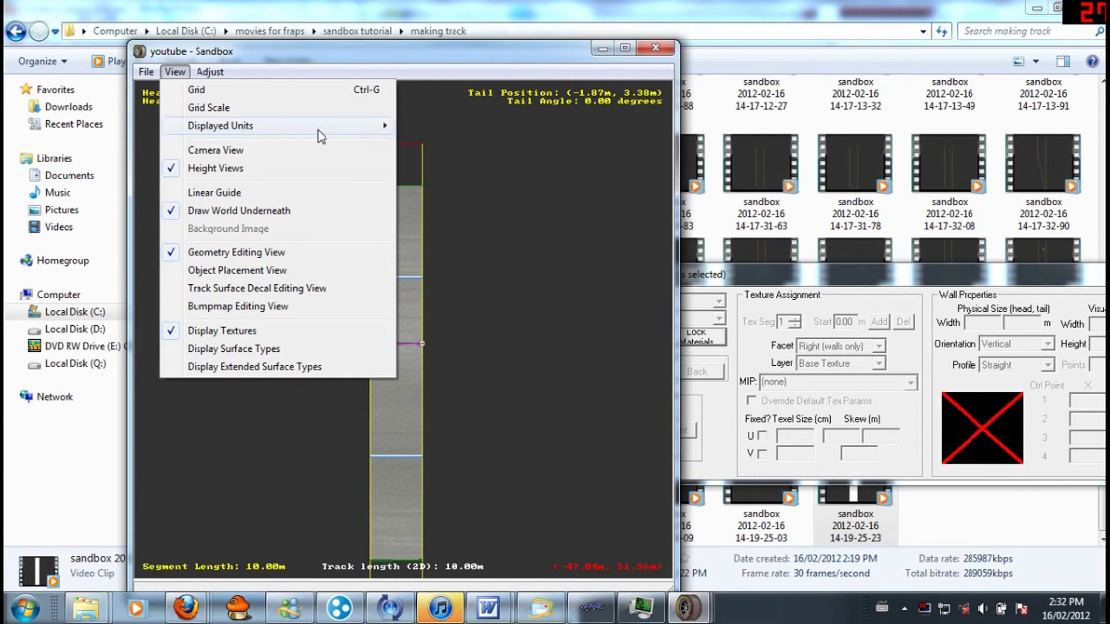
click(428, 179)
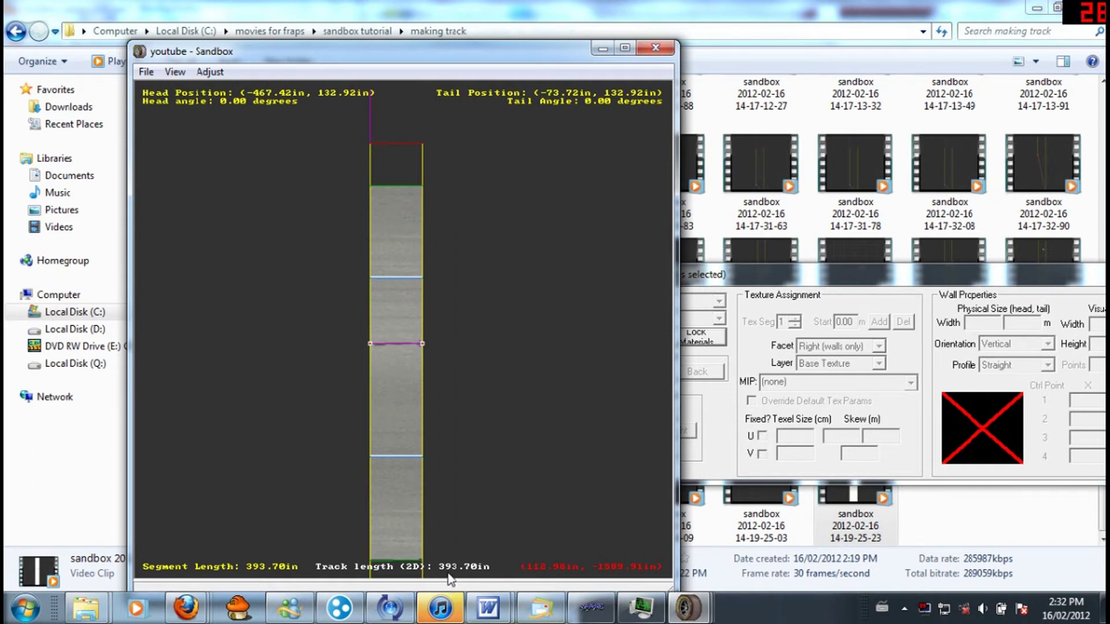
click(167, 76)
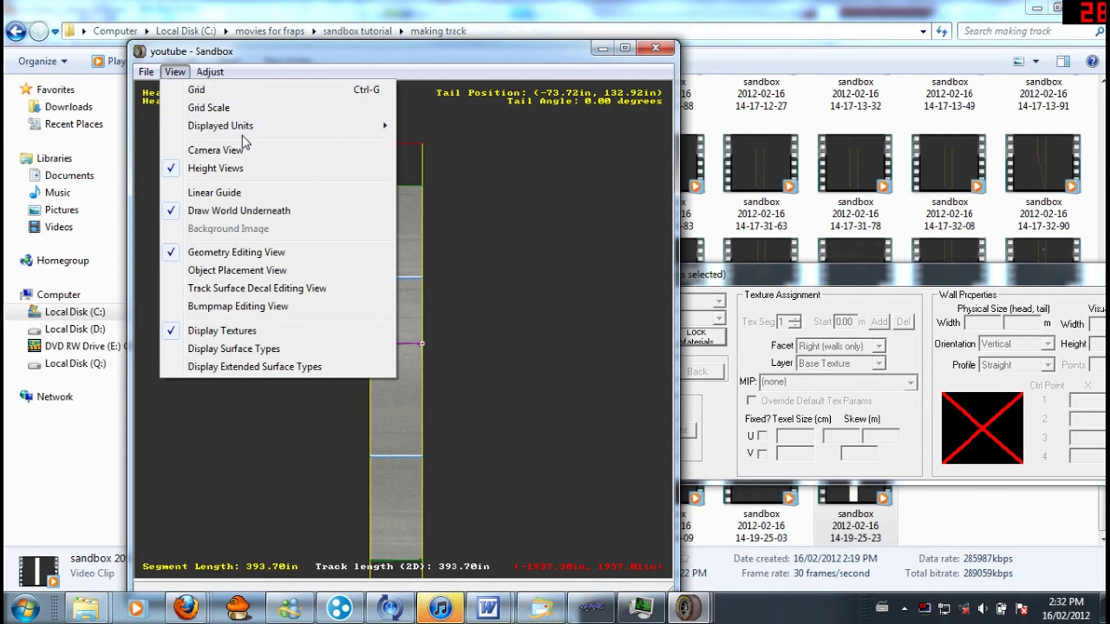
mouse_move(272, 130)
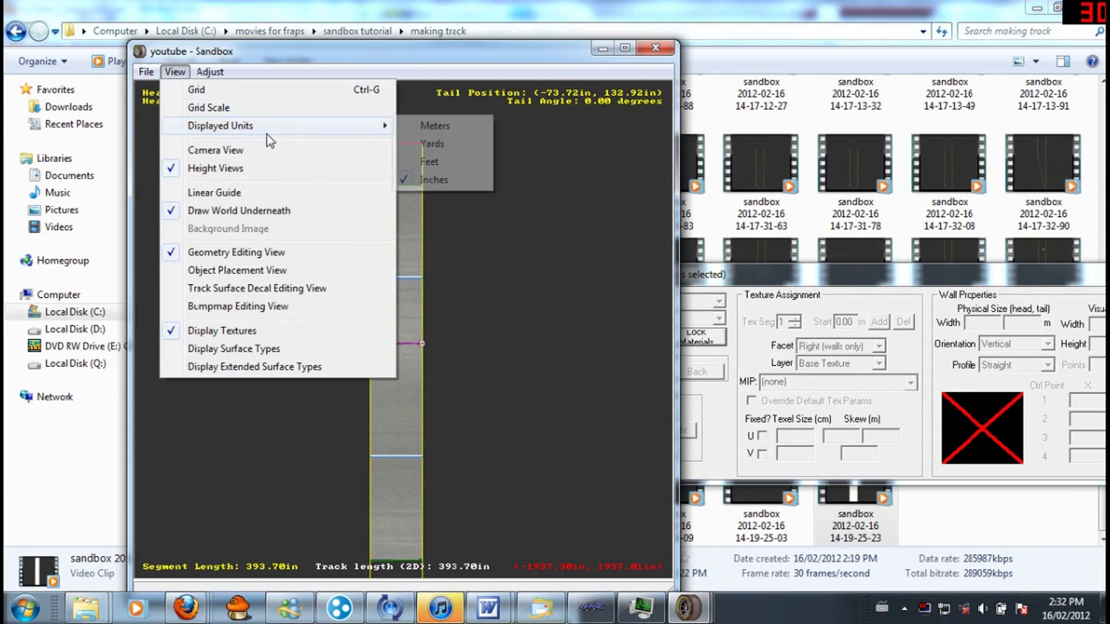
click(428, 126)
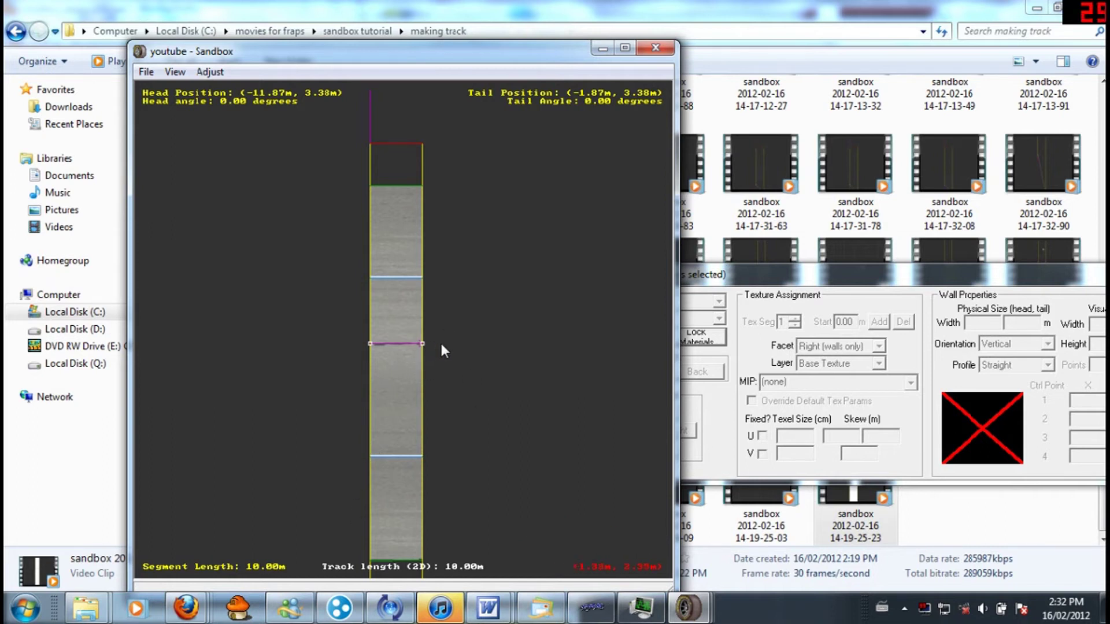
- Append a straight and stretch it to 190.79 m, making the track 200.79 m long
right_click(414, 360)
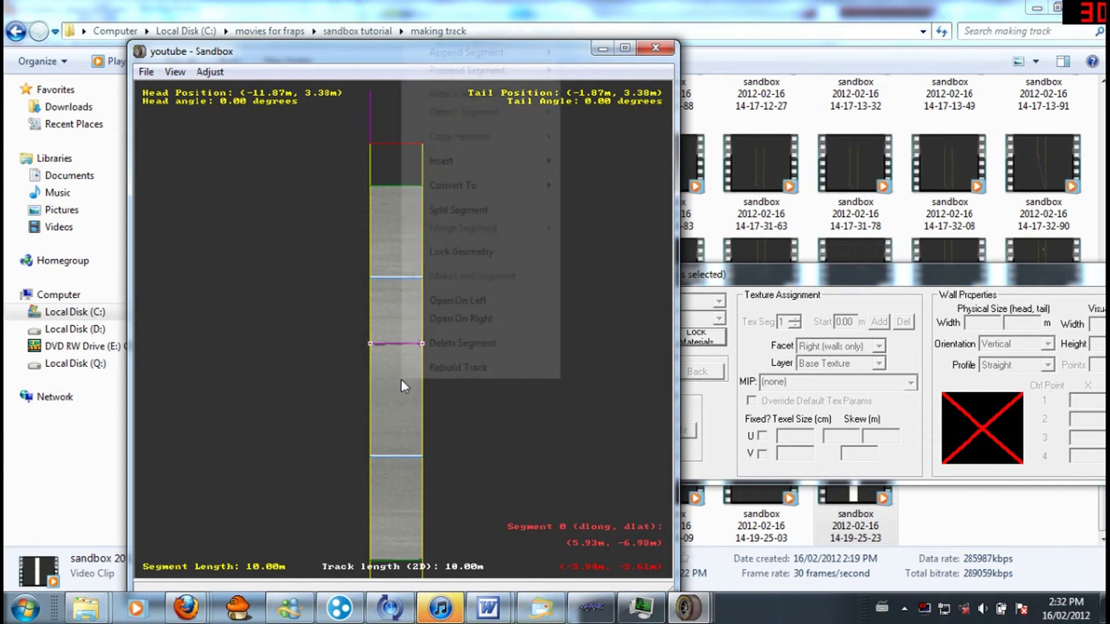
click(380, 393)
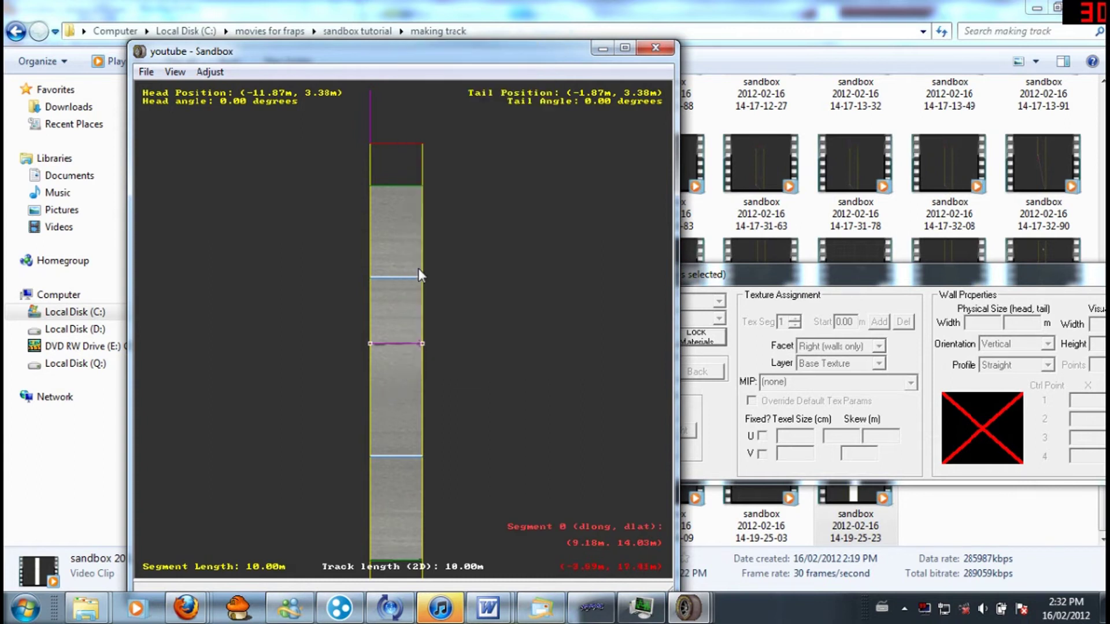
click(272, 328)
right_click(398, 349)
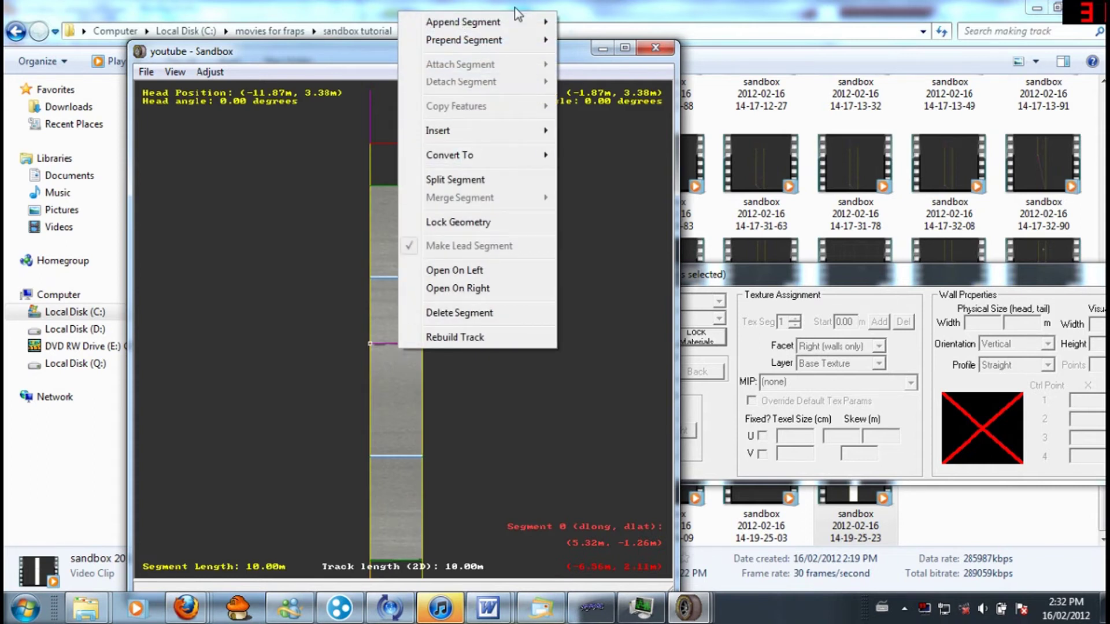
mouse_move(510, 26)
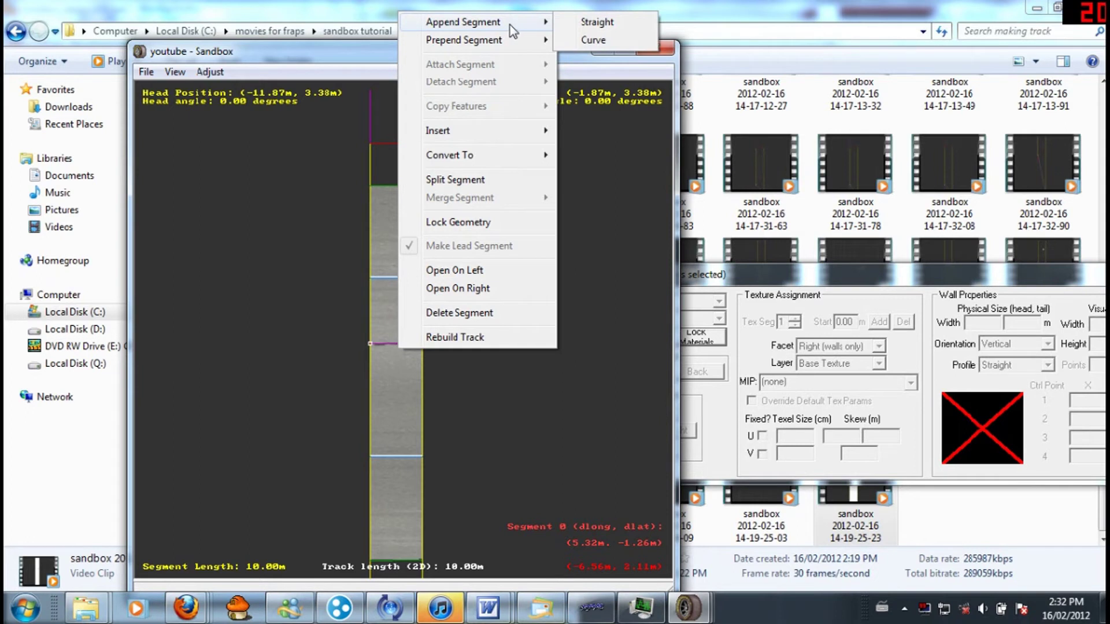
click(584, 23)
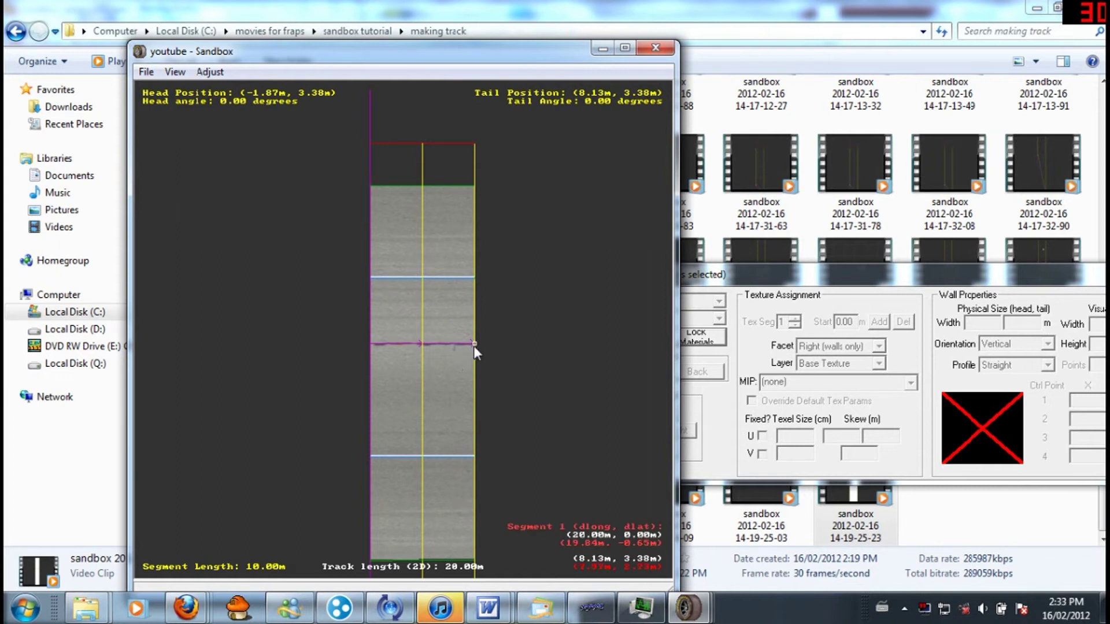
drag(475, 344, 529, 341)
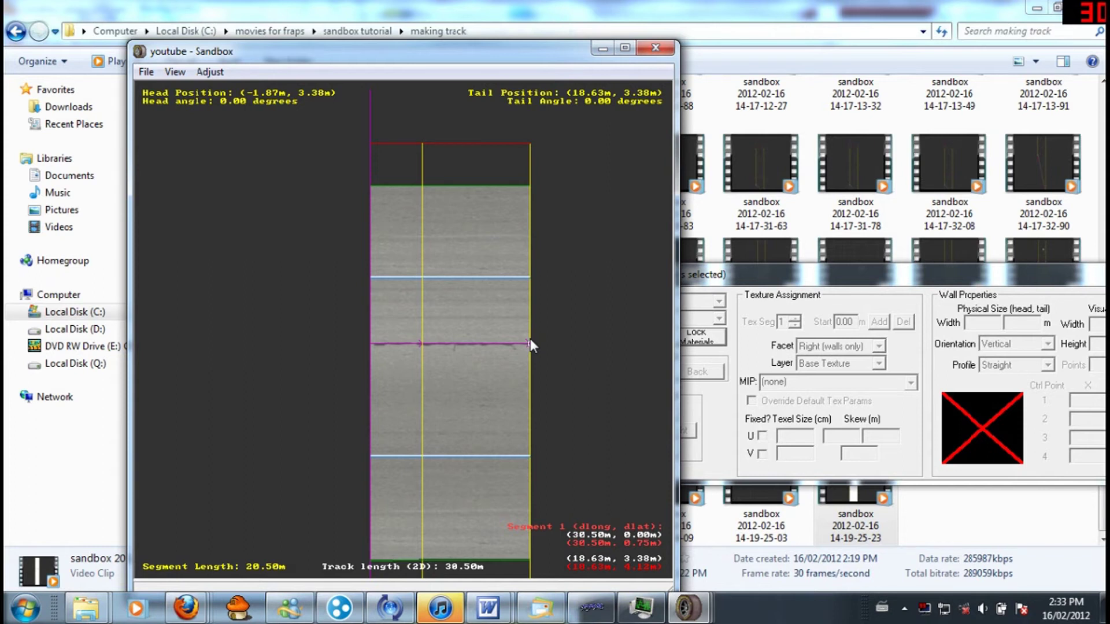
drag(529, 339, 613, 345)
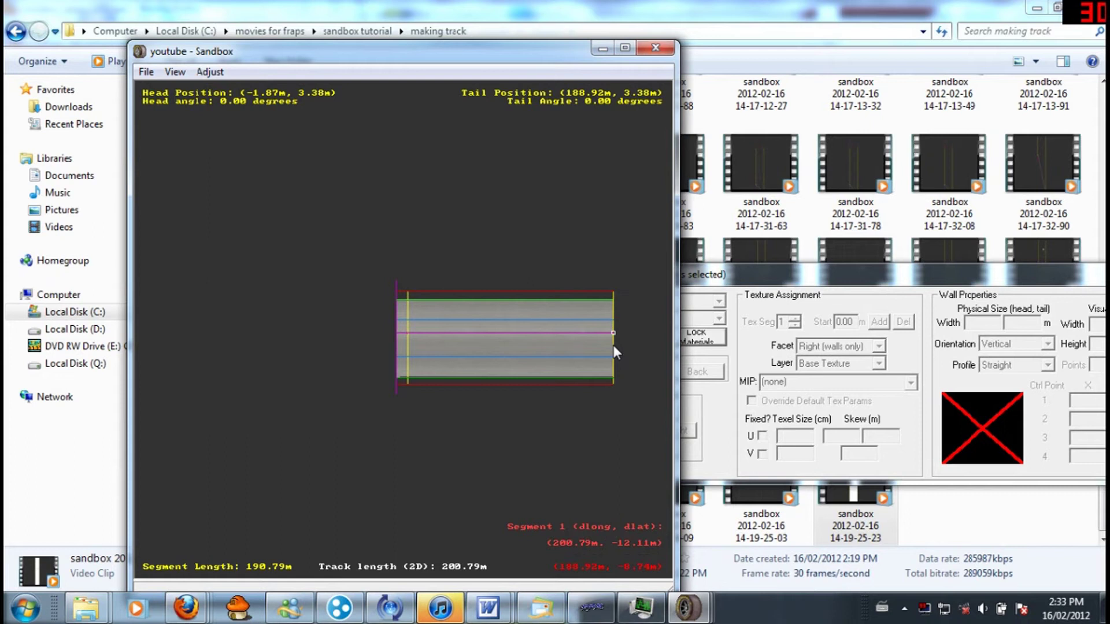
click(563, 350)
click(566, 337)
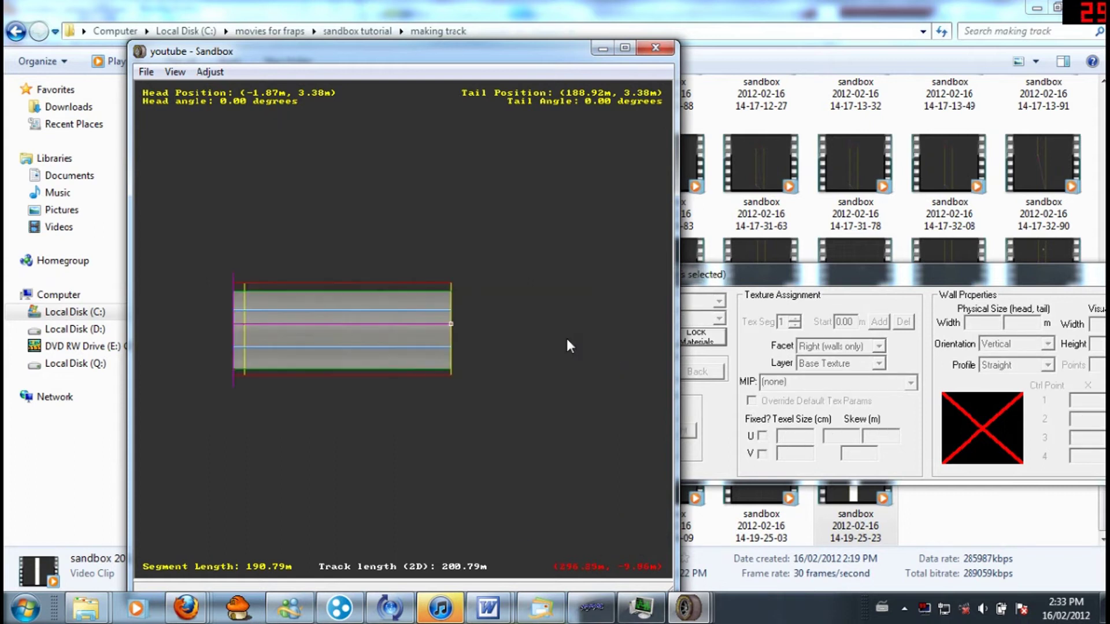
scroll(525, 335, up, 2)
scroll(472, 335, up, 3)
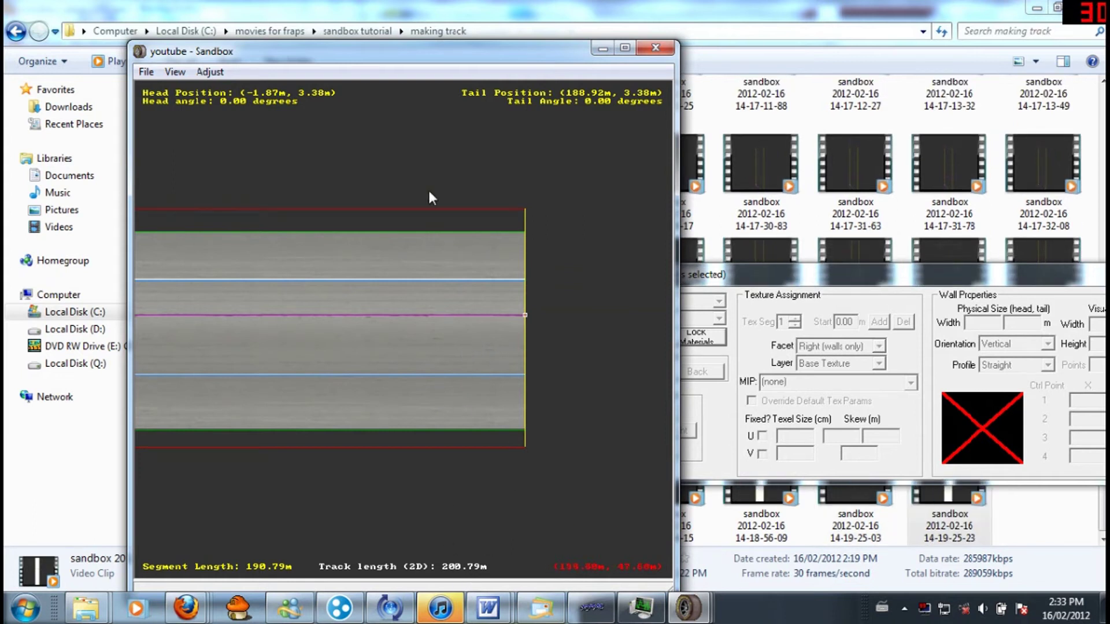
click(176, 72)
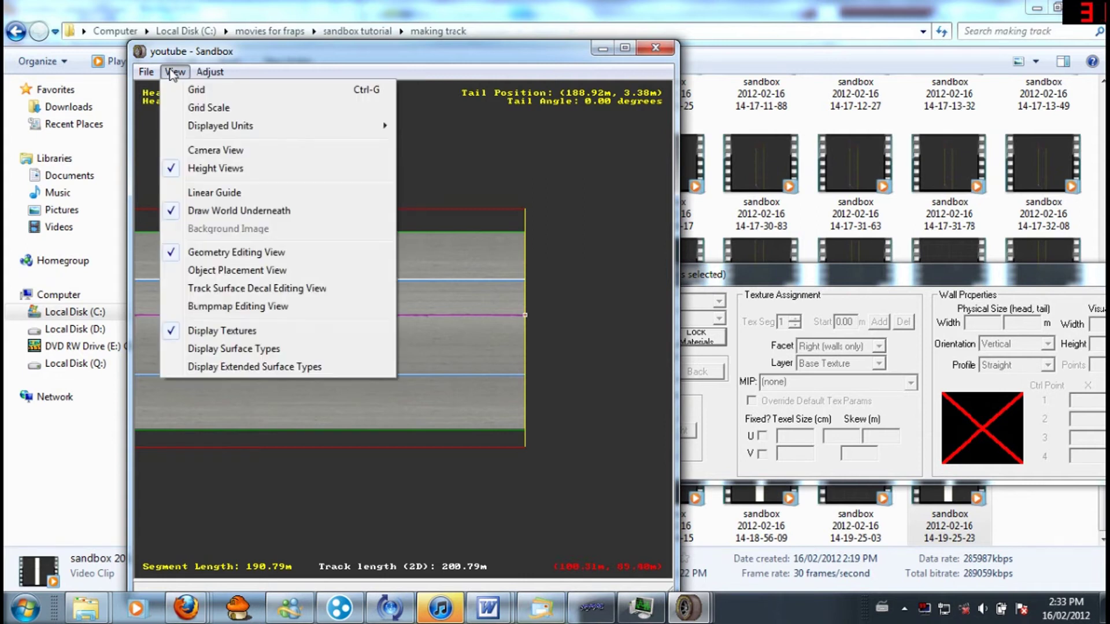
mouse_move(200, 128)
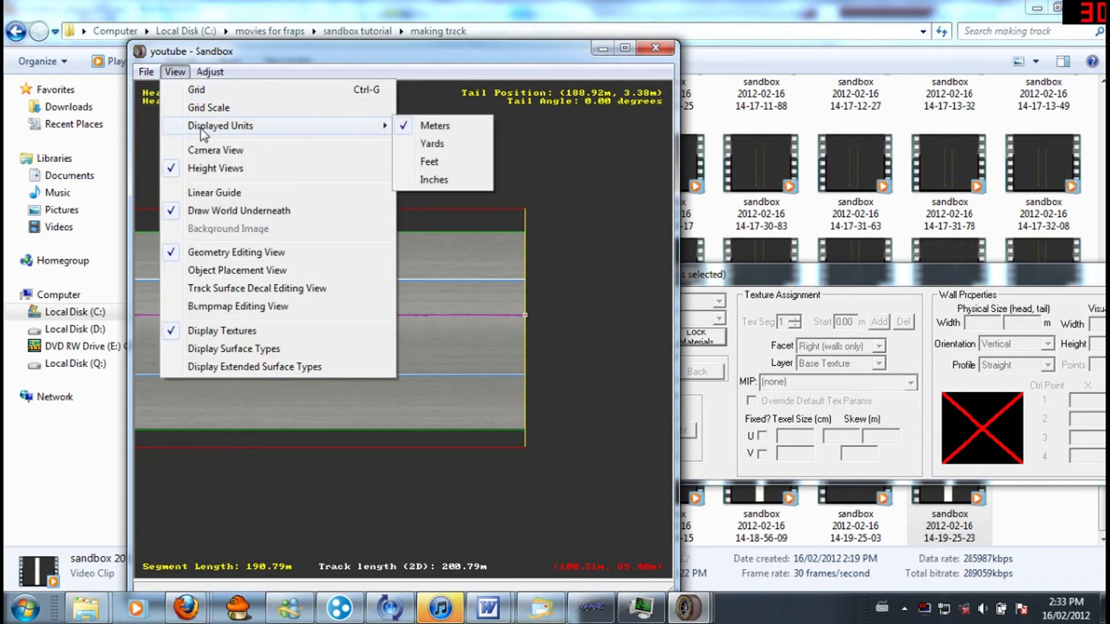
click(446, 162)
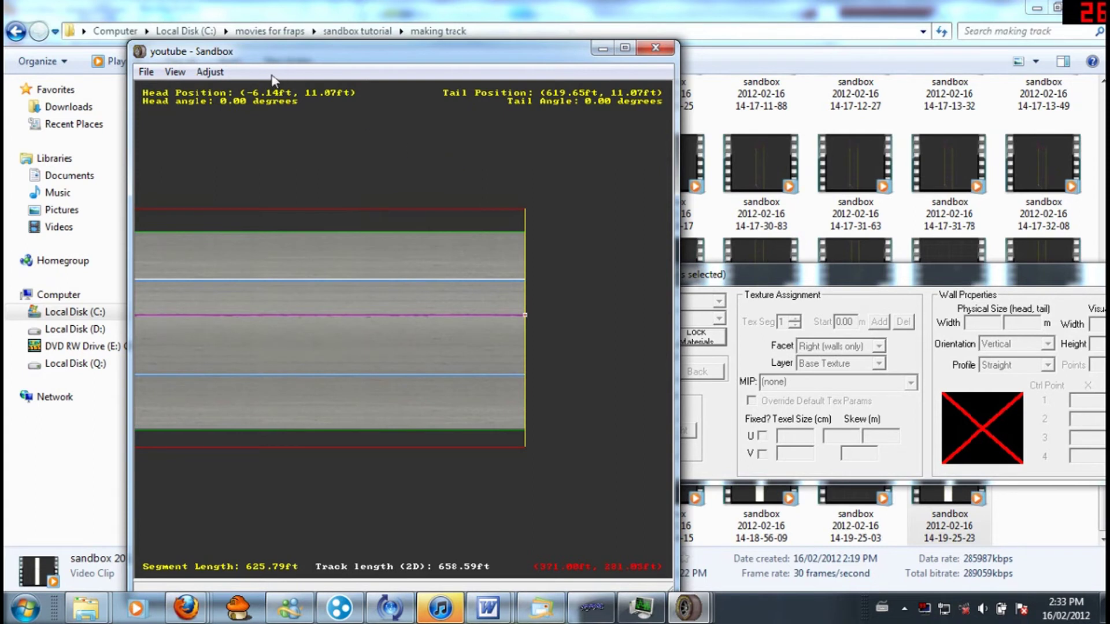
click(179, 72)
mouse_move(230, 131)
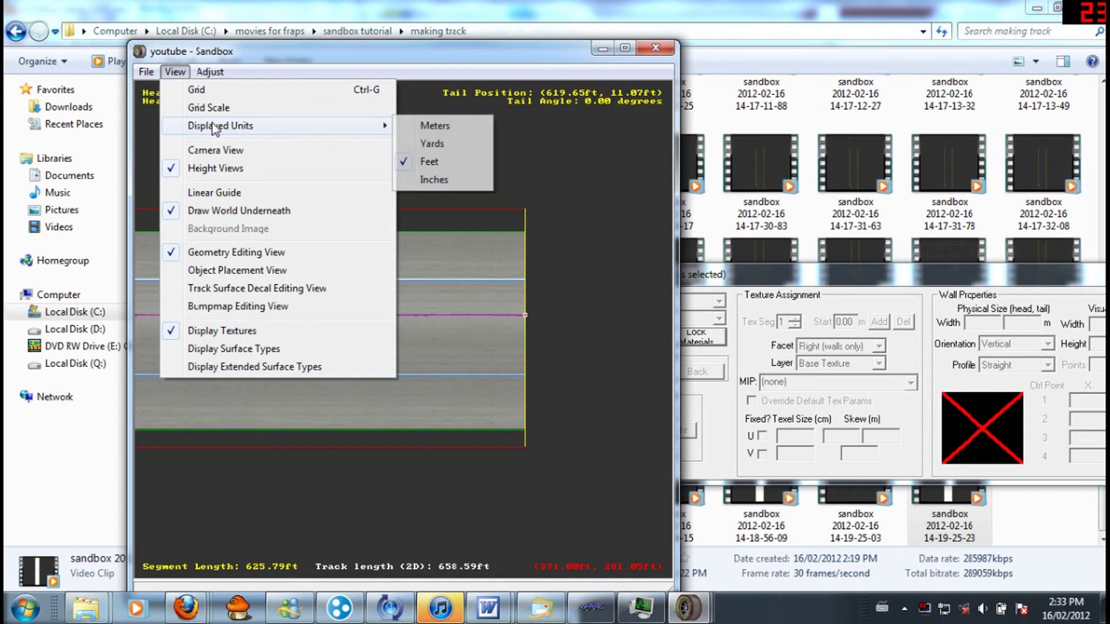
click(439, 128)
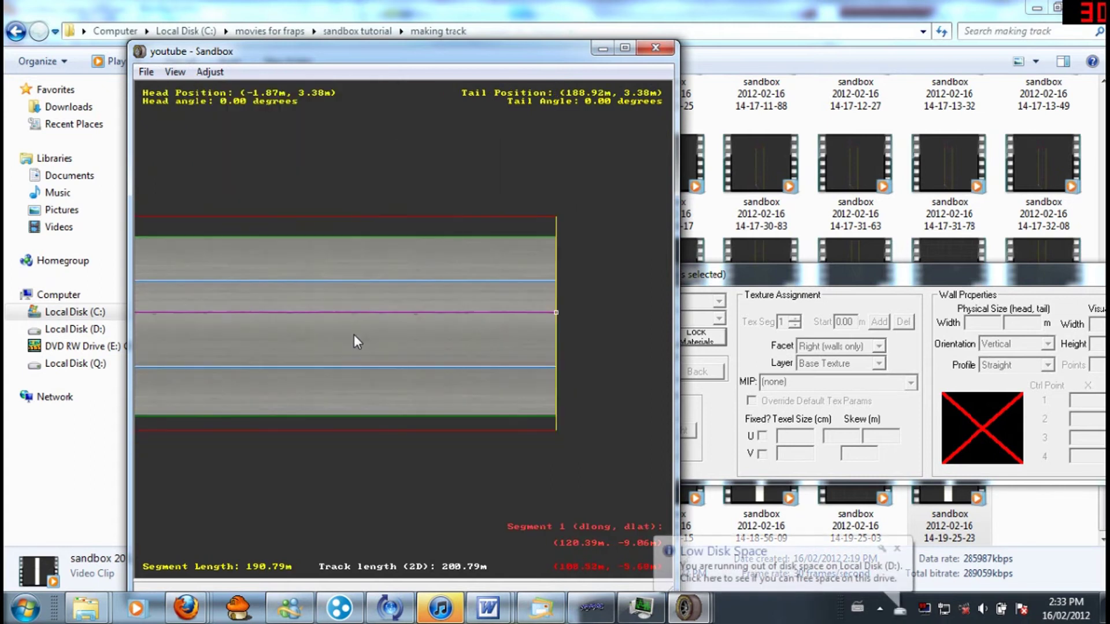
scroll(354, 334, down, 3)
scroll(354, 335, up, 2)
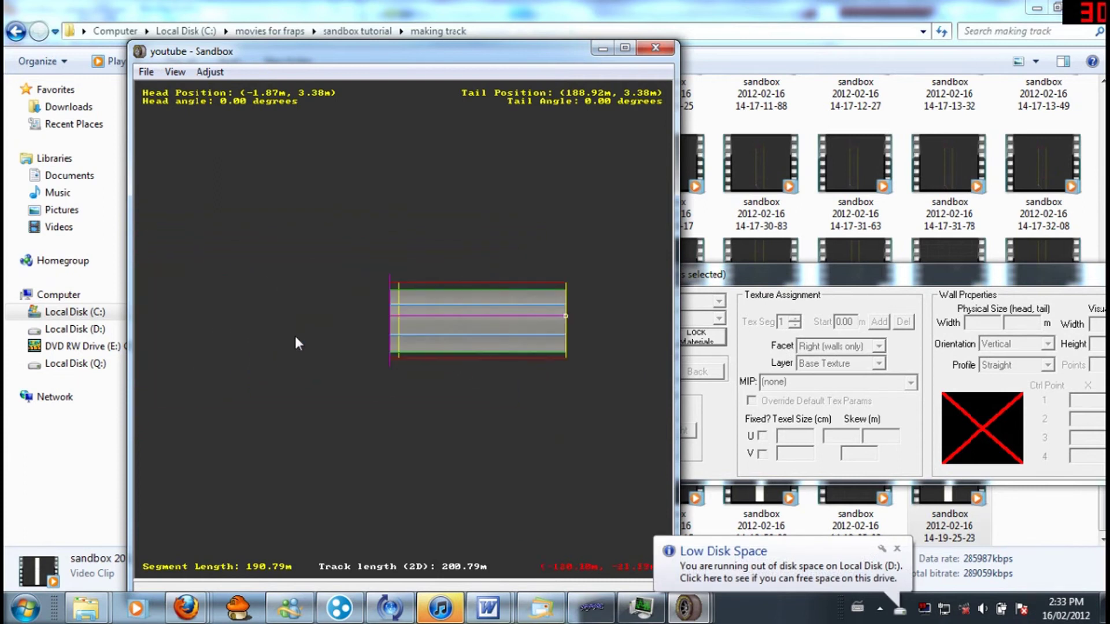
scroll(520, 317, up, 5)
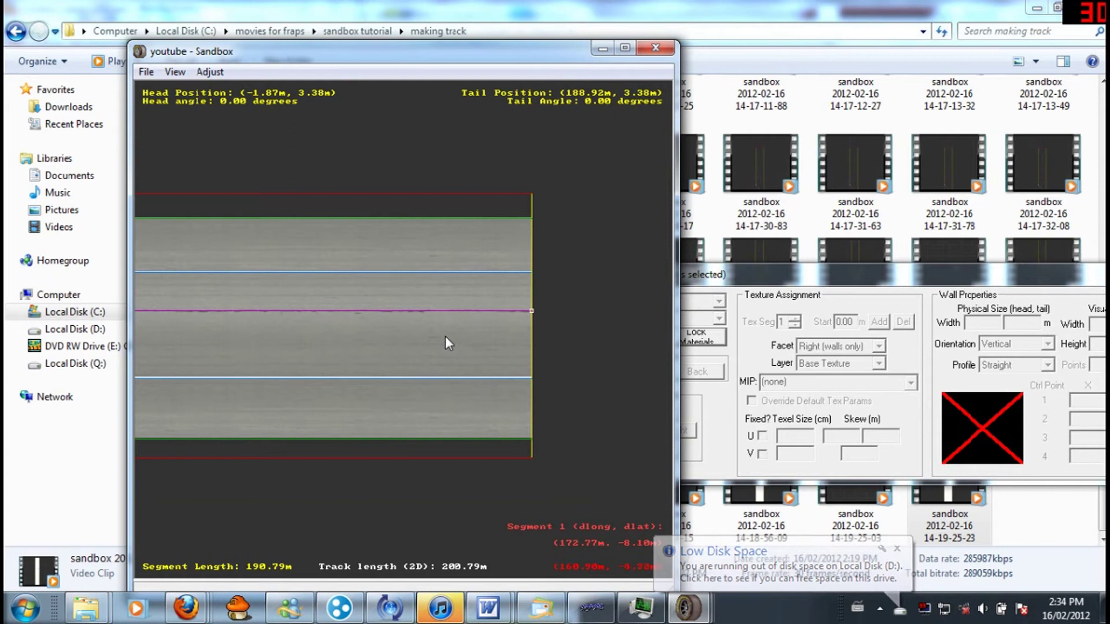
right_click(445, 337)
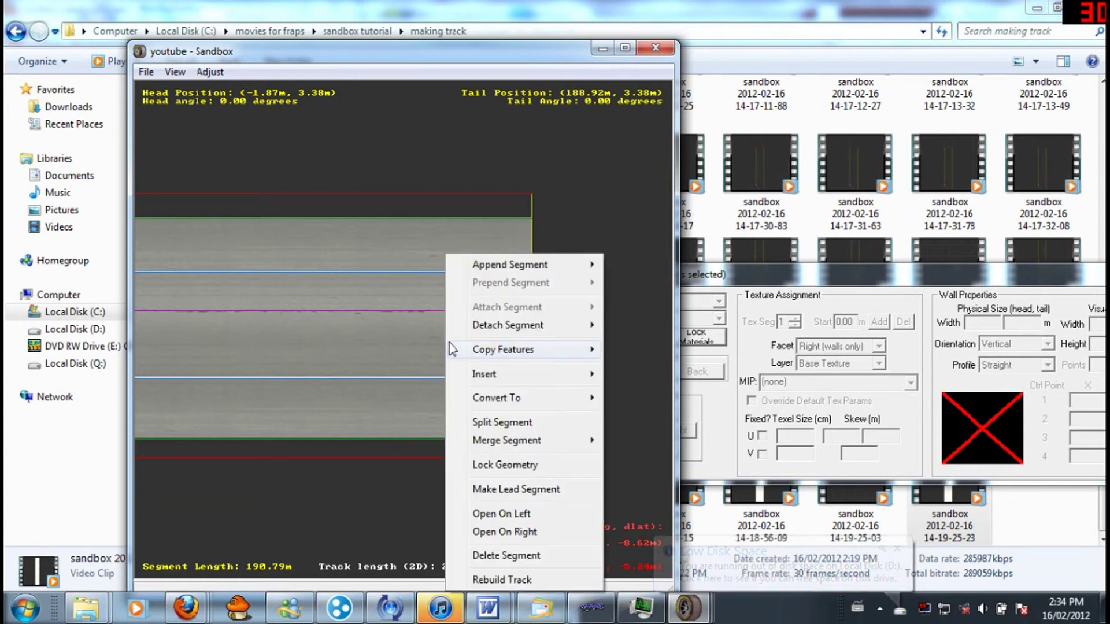
- Append another straight and drag it to 100.69 m, bringing the track to 301.48 m
mouse_move(554, 263)
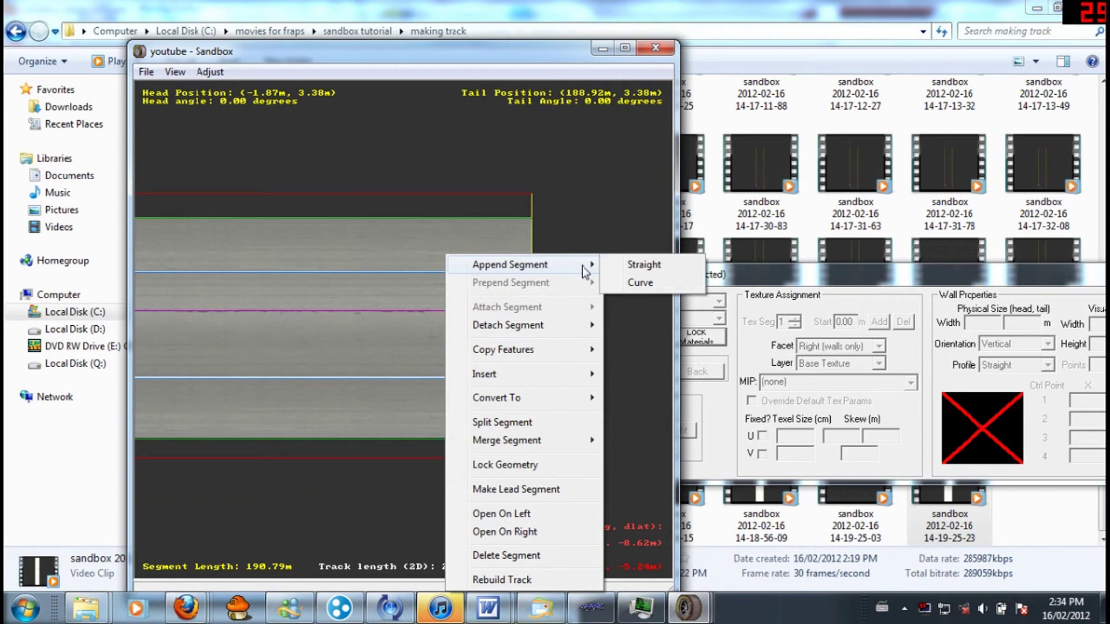
click(641, 268)
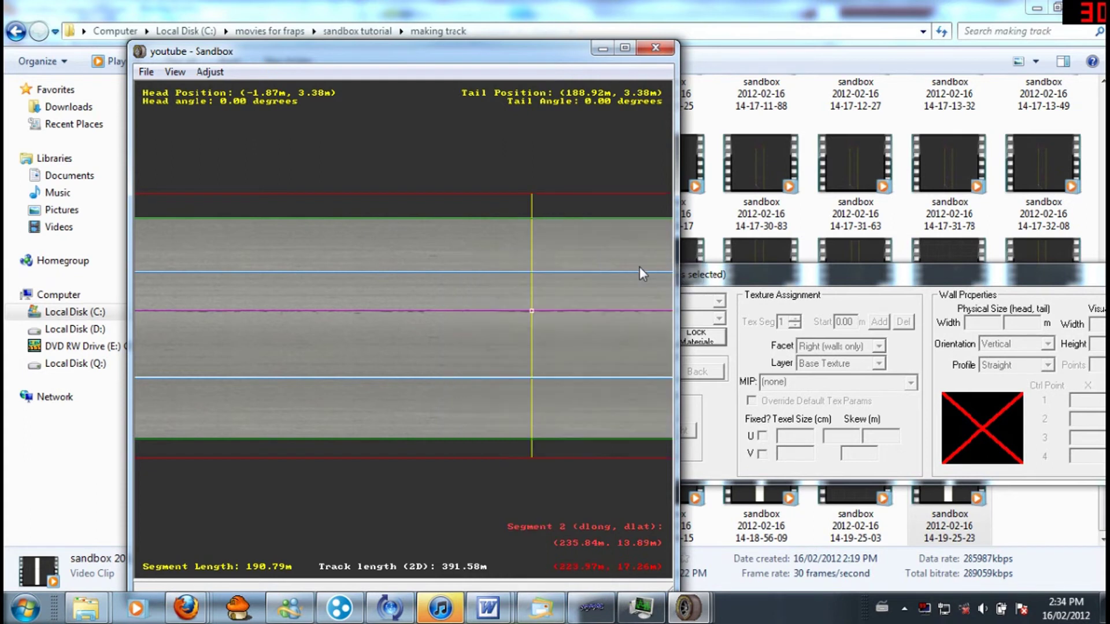
scroll(608, 285, down, 4)
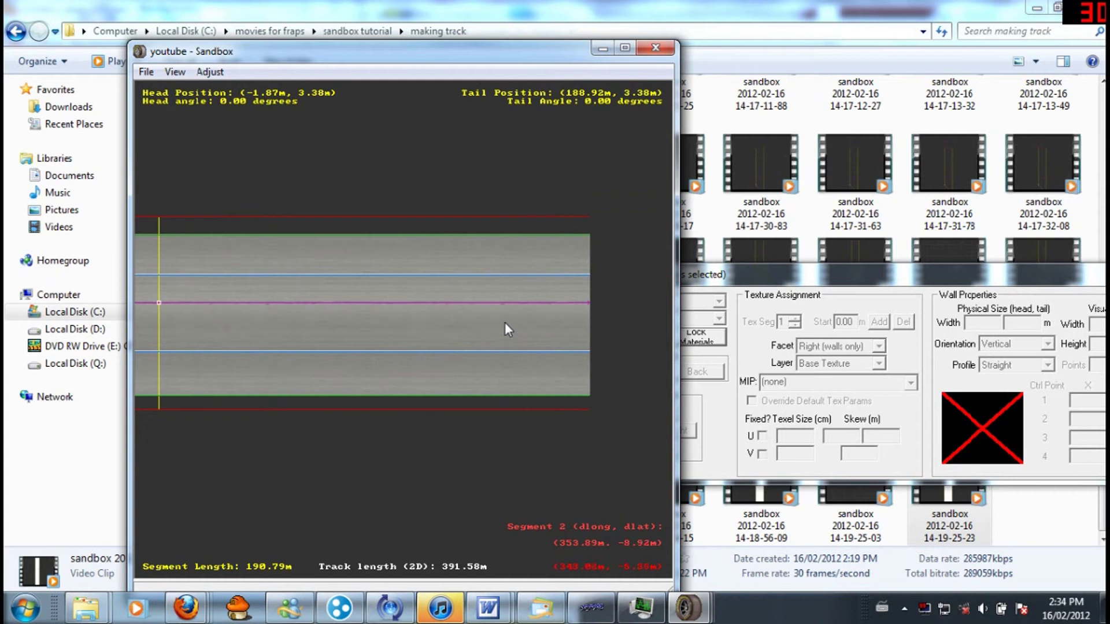
click(505, 322)
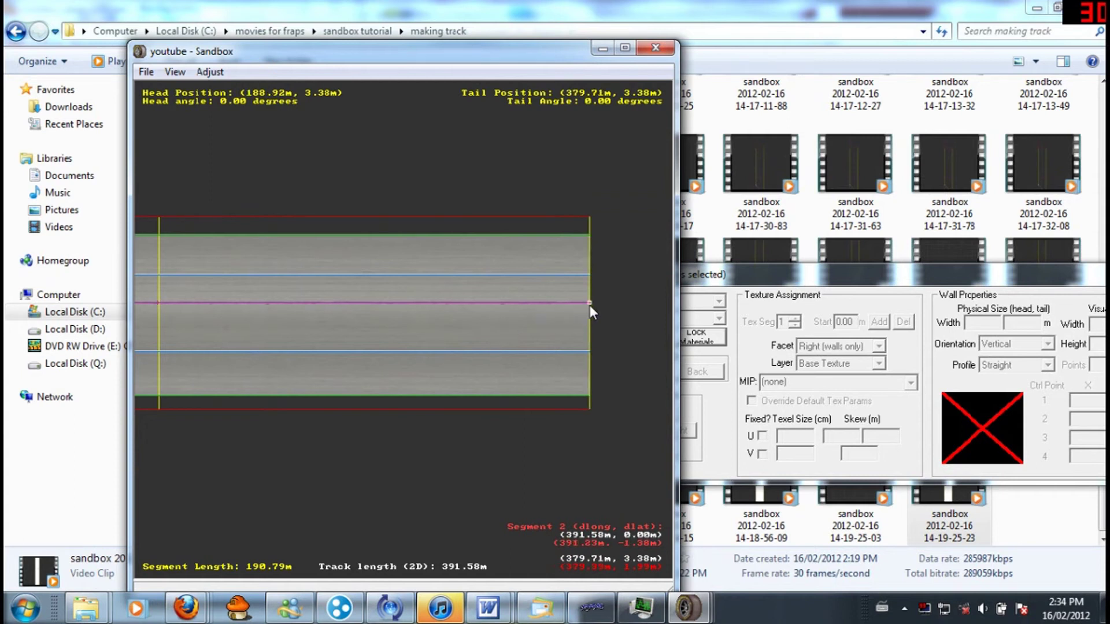
drag(589, 304, 387, 303)
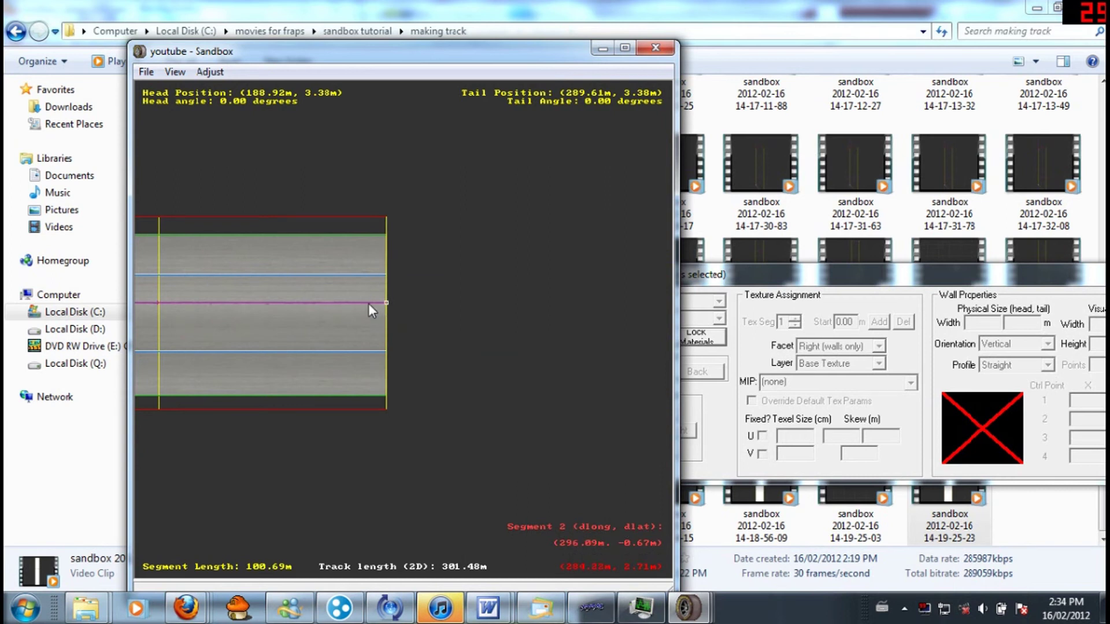
- Append a curve after the straight and drag its tail into a 90° turn
mouse_move(393, 267)
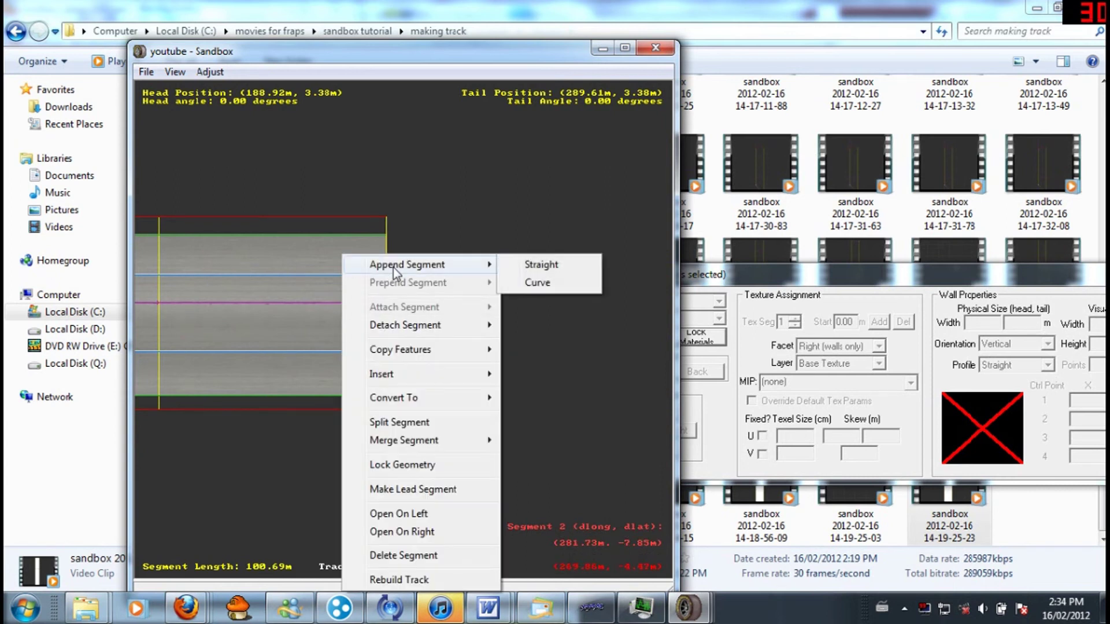
click(534, 286)
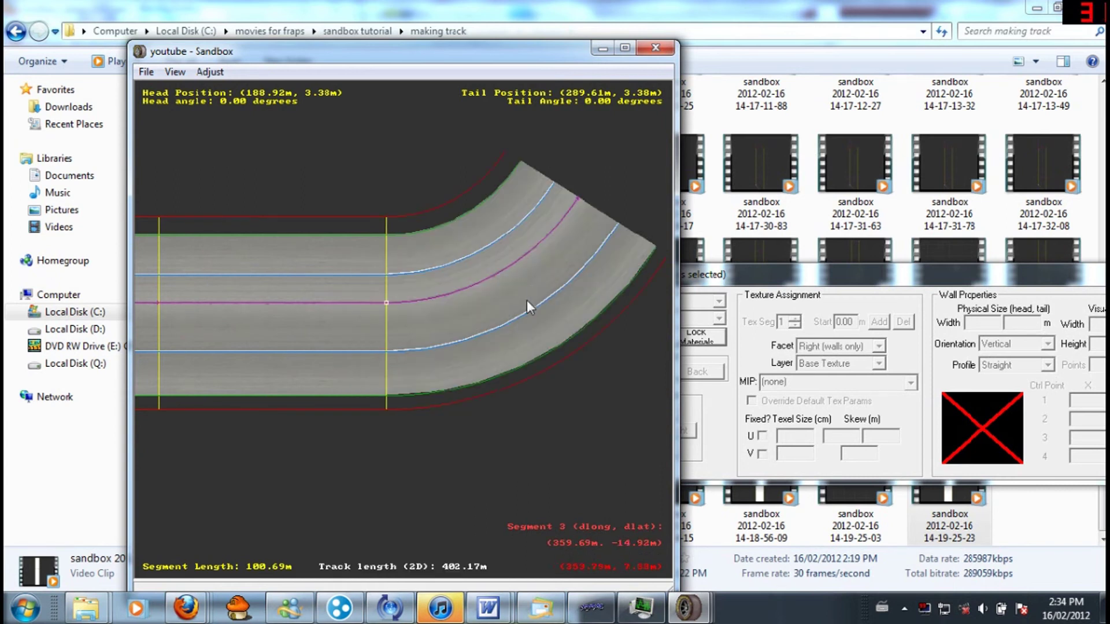
click(553, 263)
key(Right)
key(Up)
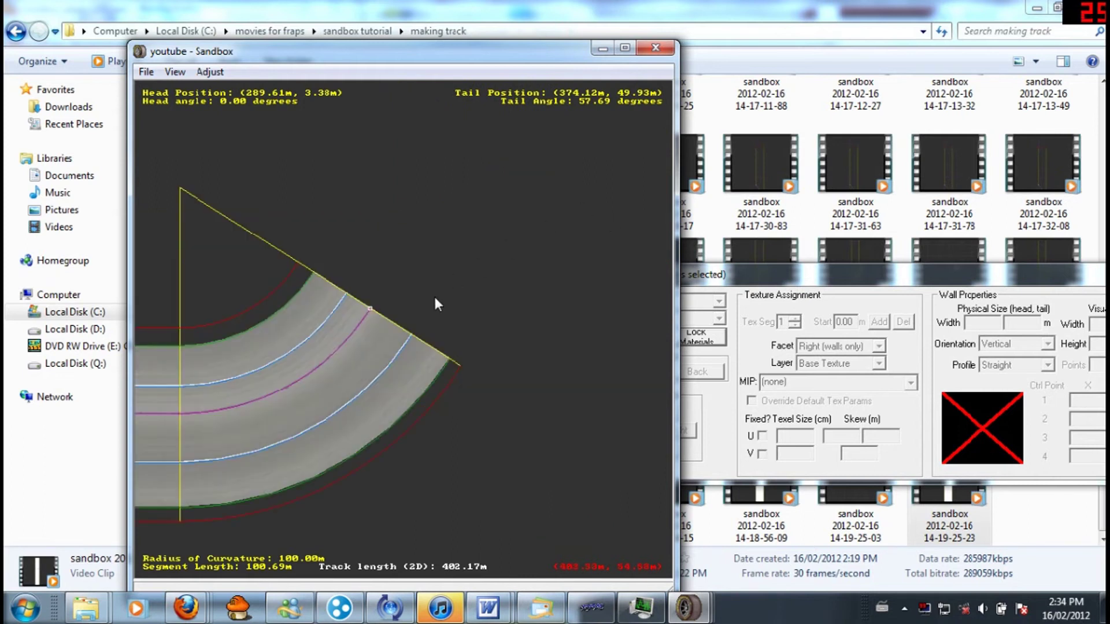
drag(369, 307, 397, 195)
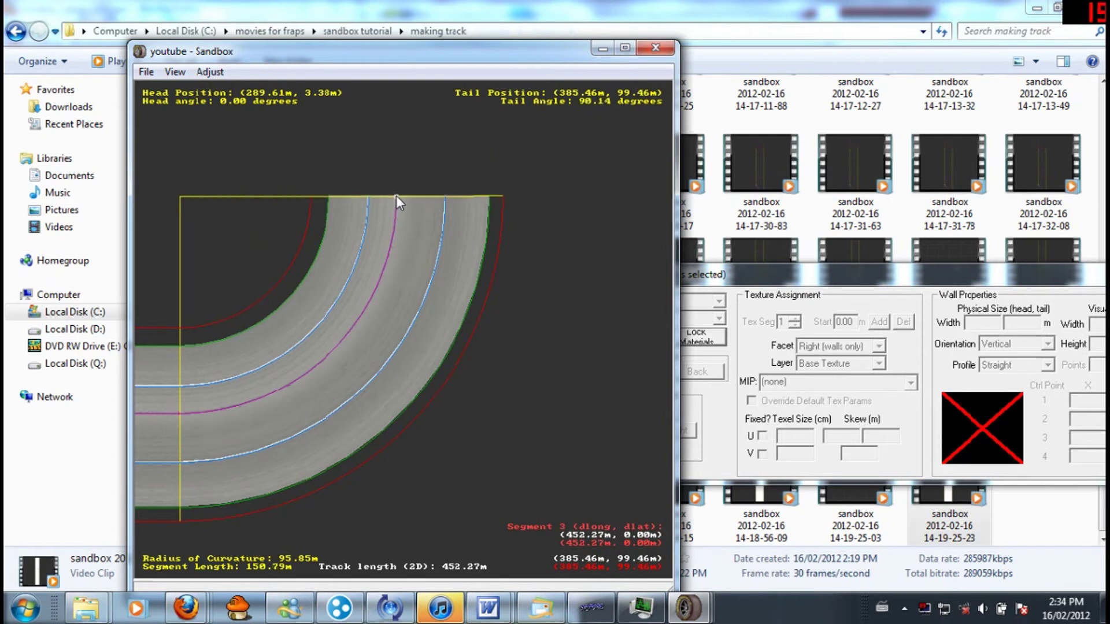
- Append a second curve and set it to about 95 m radius, 149.69 m long
right_click(394, 231)
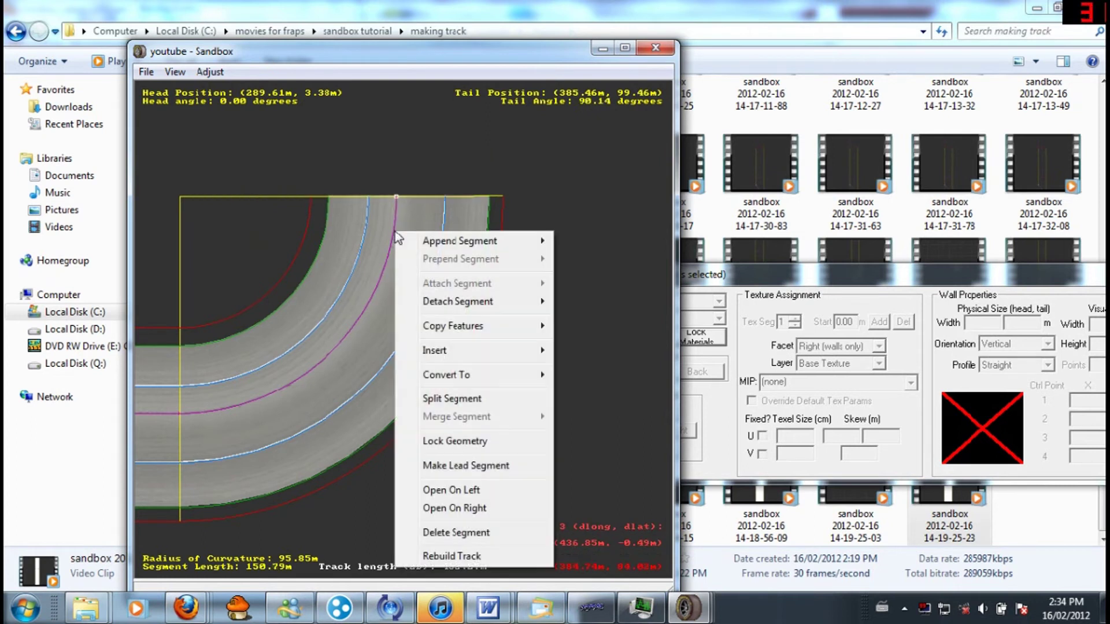
mouse_move(429, 244)
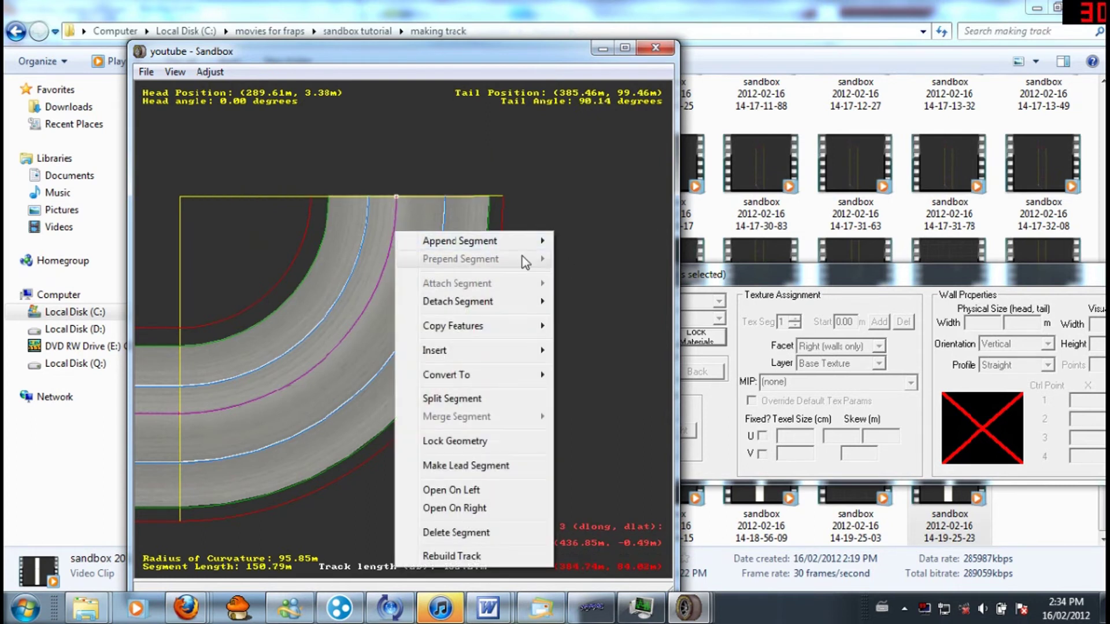
click(581, 260)
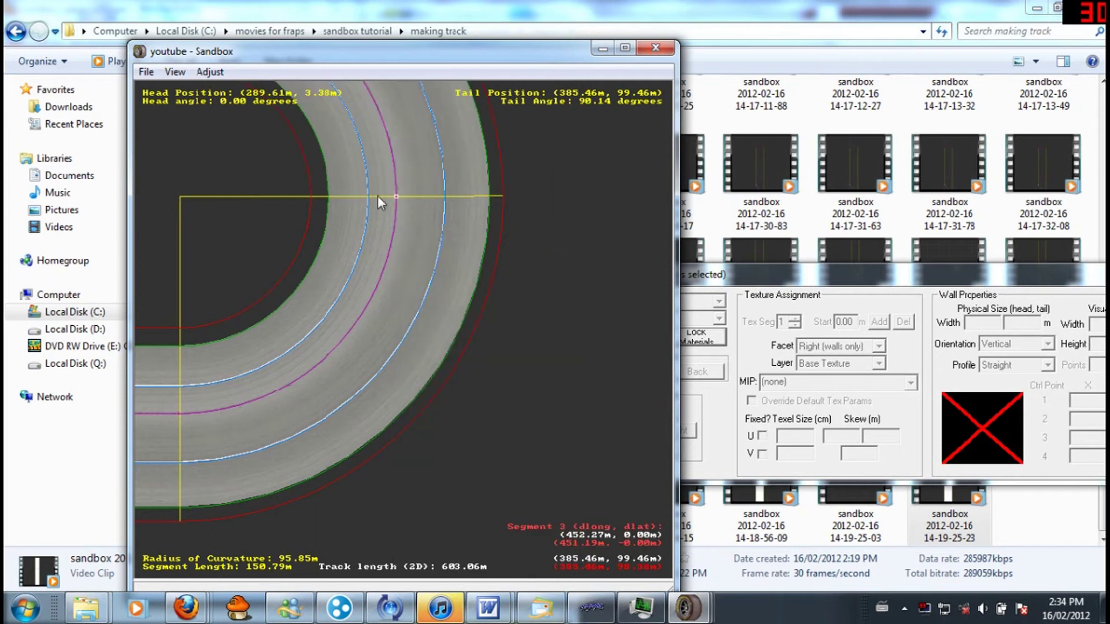
click(418, 297)
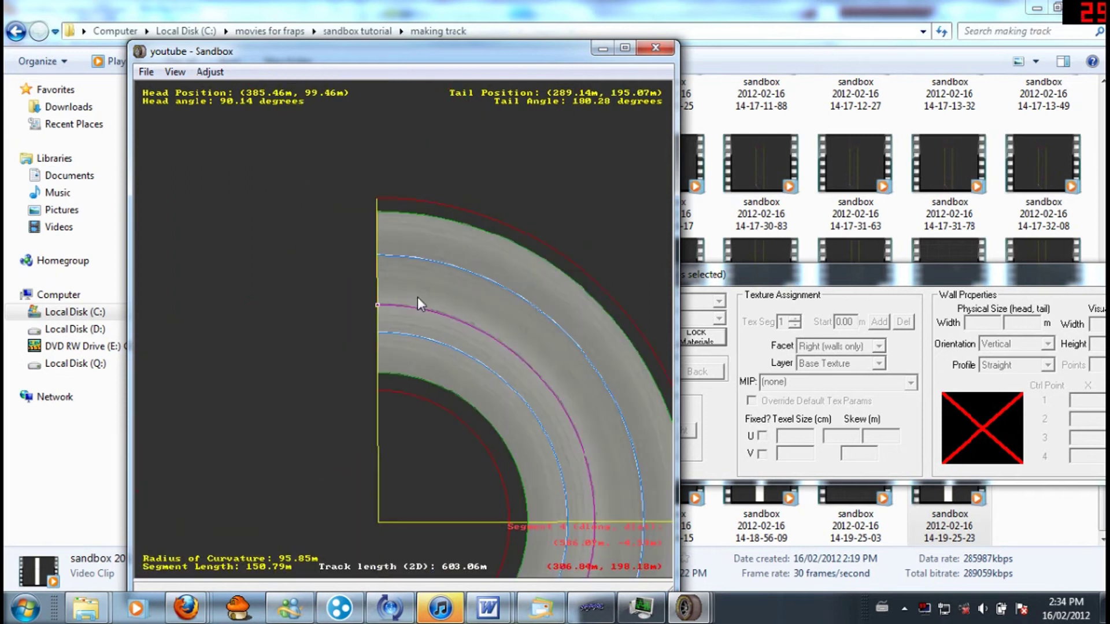
drag(382, 303, 379, 305)
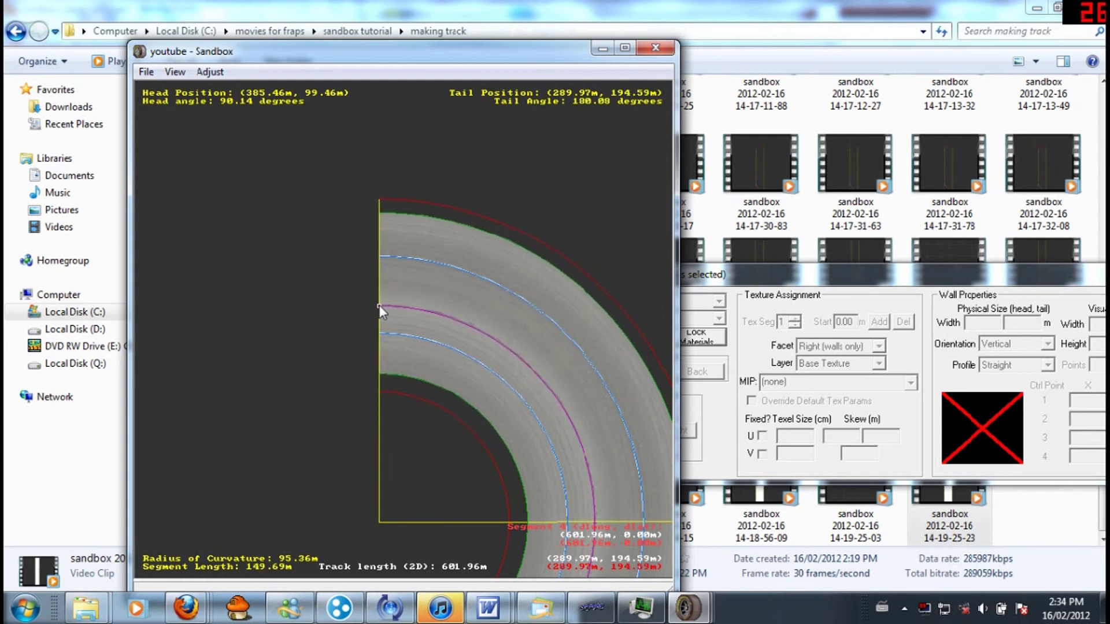
- Append a straight after the curves and size it to 49.54 m
right_click(463, 321)
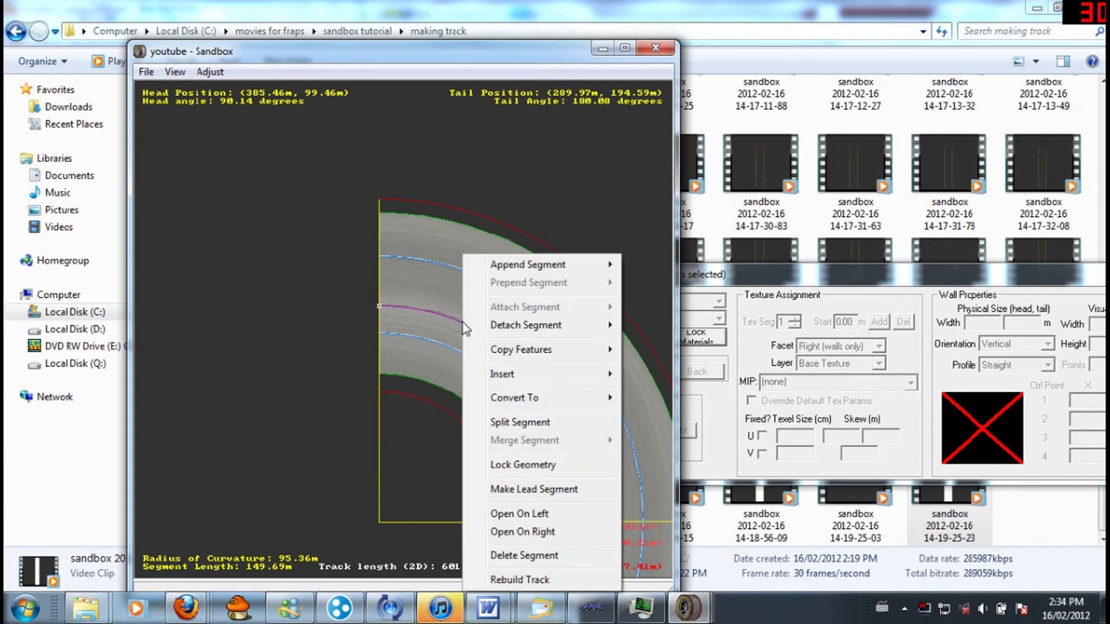
mouse_move(510, 269)
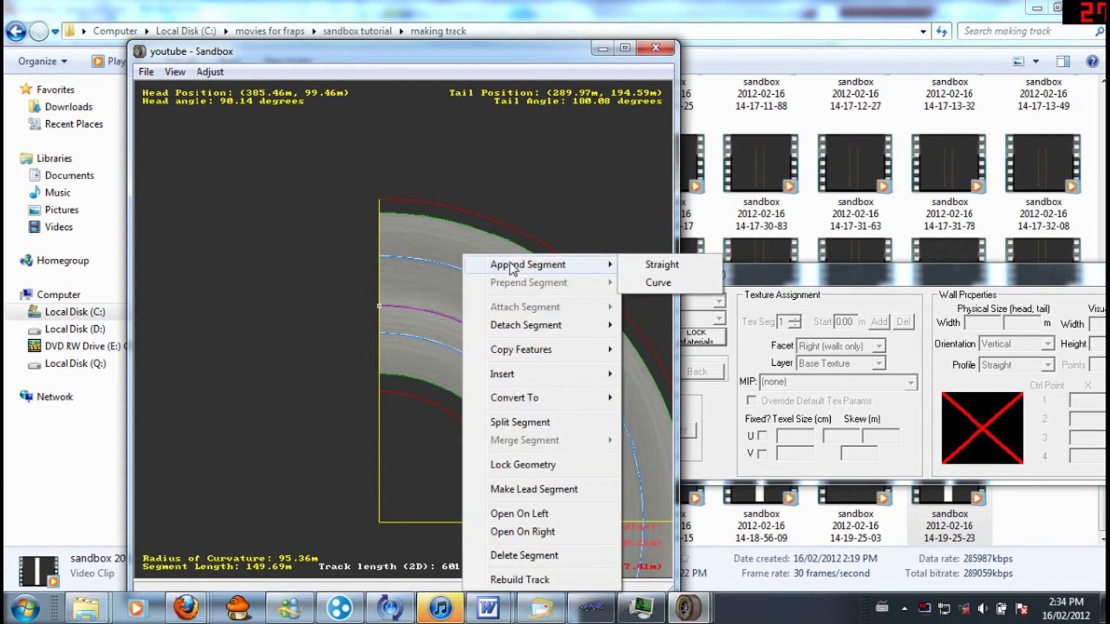
click(653, 283)
click(237, 321)
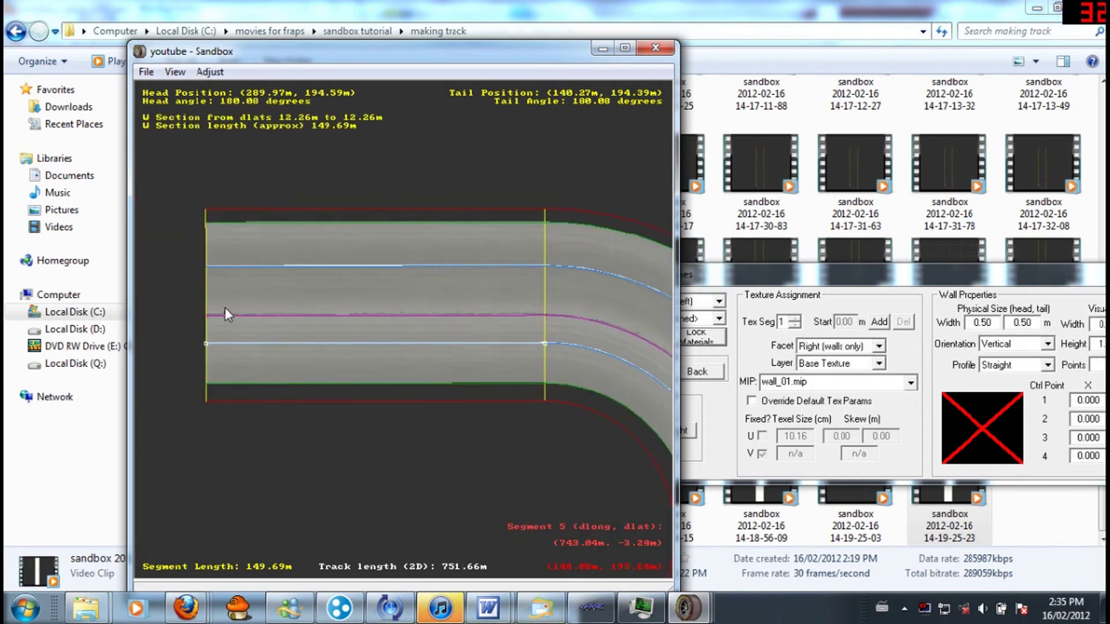
drag(219, 308, 446, 304)
- Append another straight and lengthen it to 380.08 m, running back from the hairpin
right_click(453, 300)
mouse_move(484, 272)
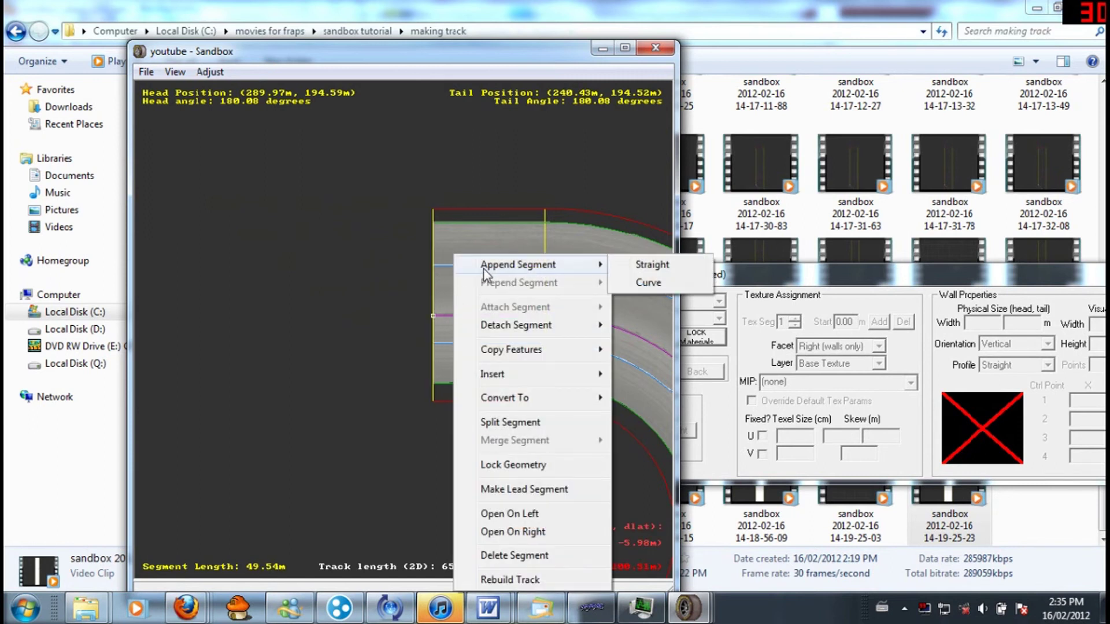
click(642, 265)
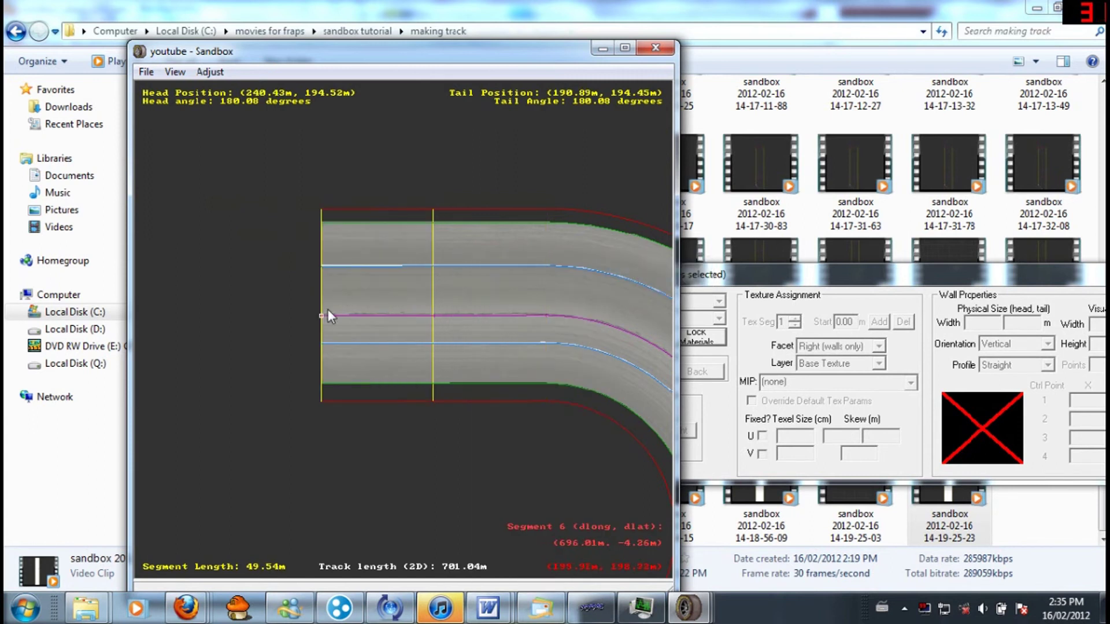
drag(320, 319, 201, 316)
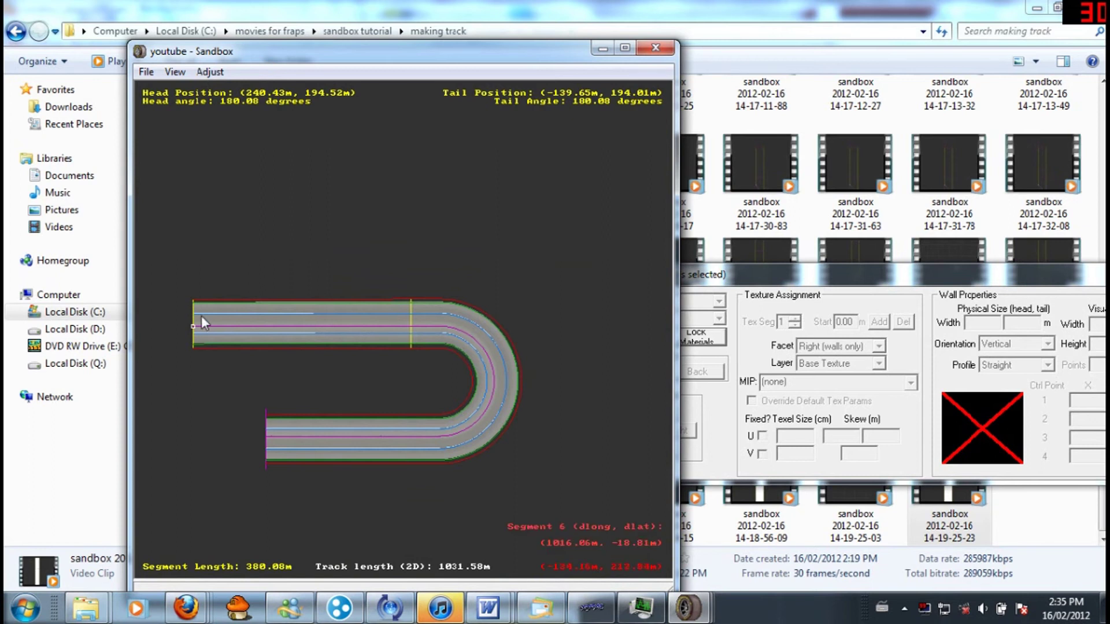
click(202, 324)
scroll(197, 327, up, 3)
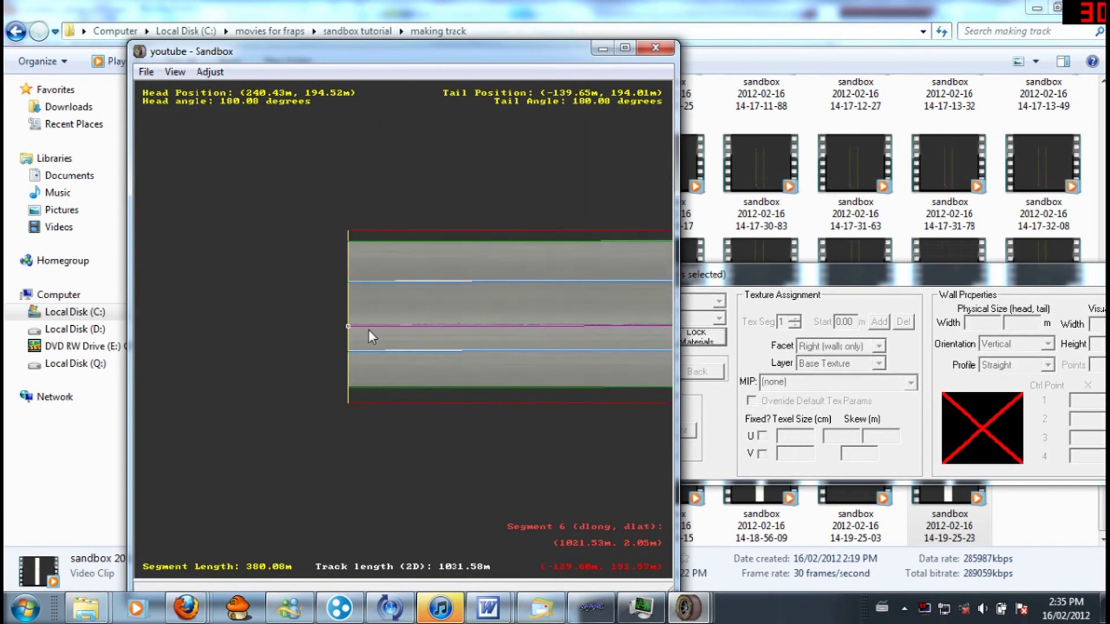
right_click(369, 330)
- Append a straight at the track's end and shorten it to 24.39 m
mouse_move(452, 270)
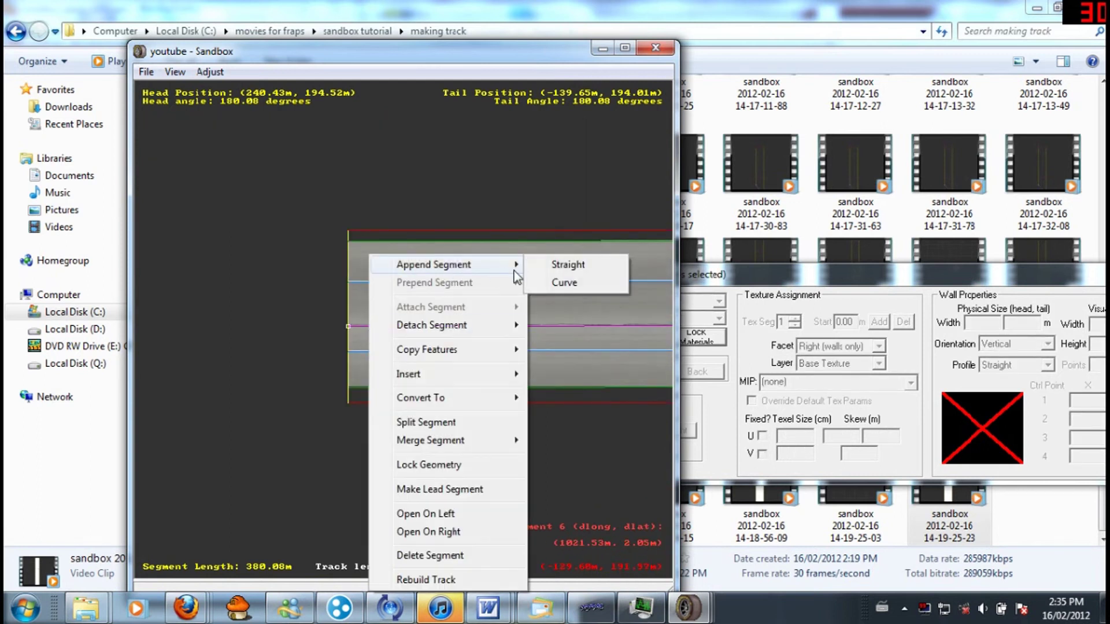
click(545, 263)
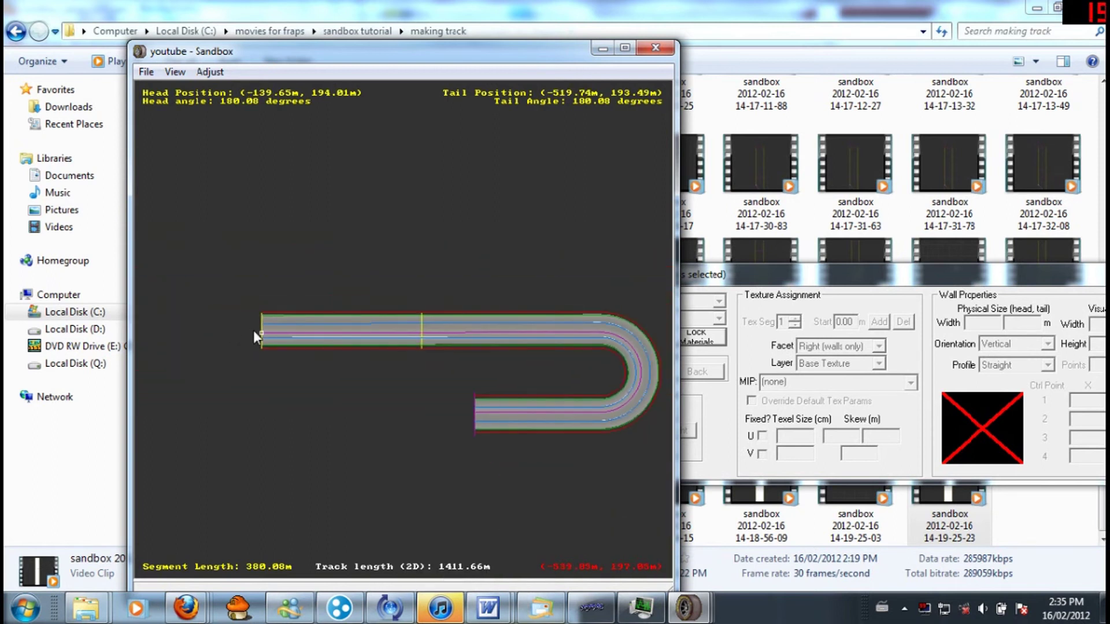
drag(254, 331, 411, 342)
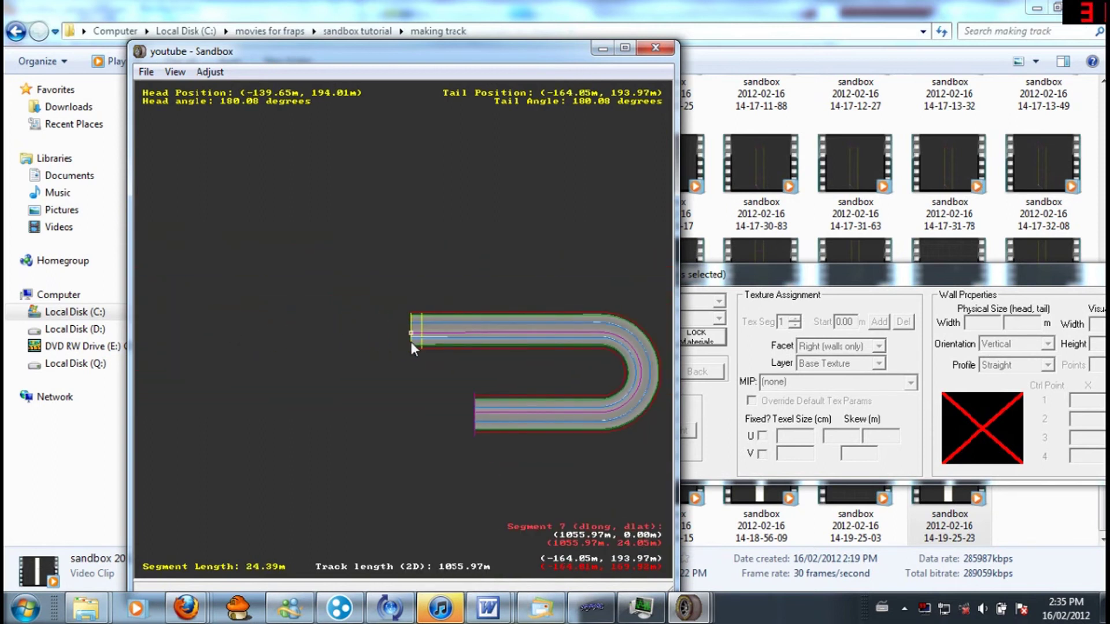
scroll(411, 337, up, 5)
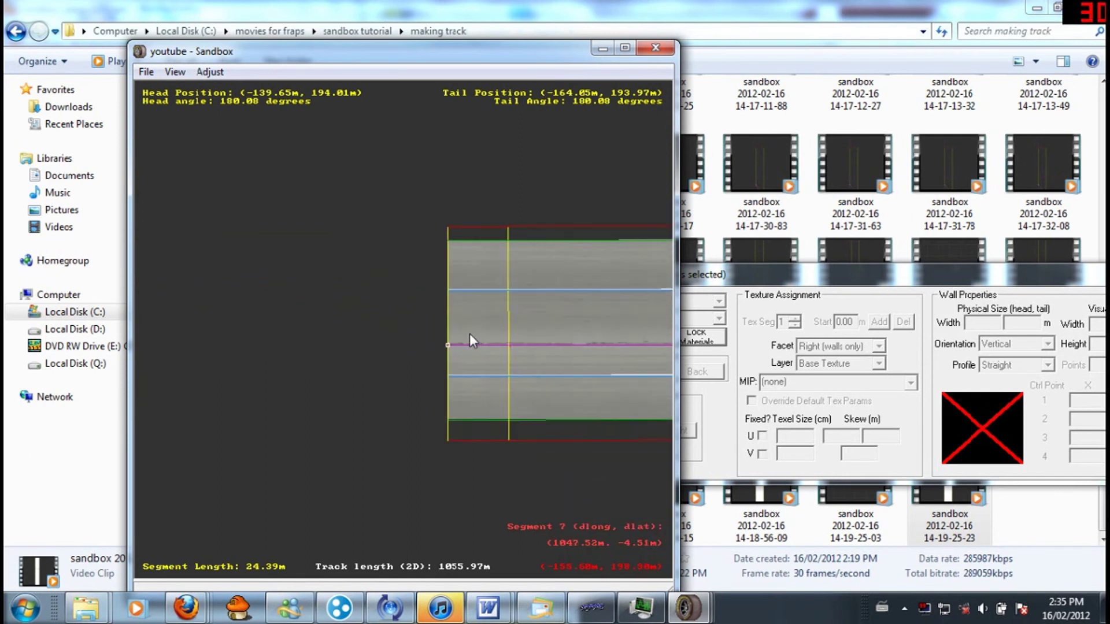
- Append a tight downward curve of 71.00 m at 45.25 m radius
right_click(473, 342)
mouse_move(510, 263)
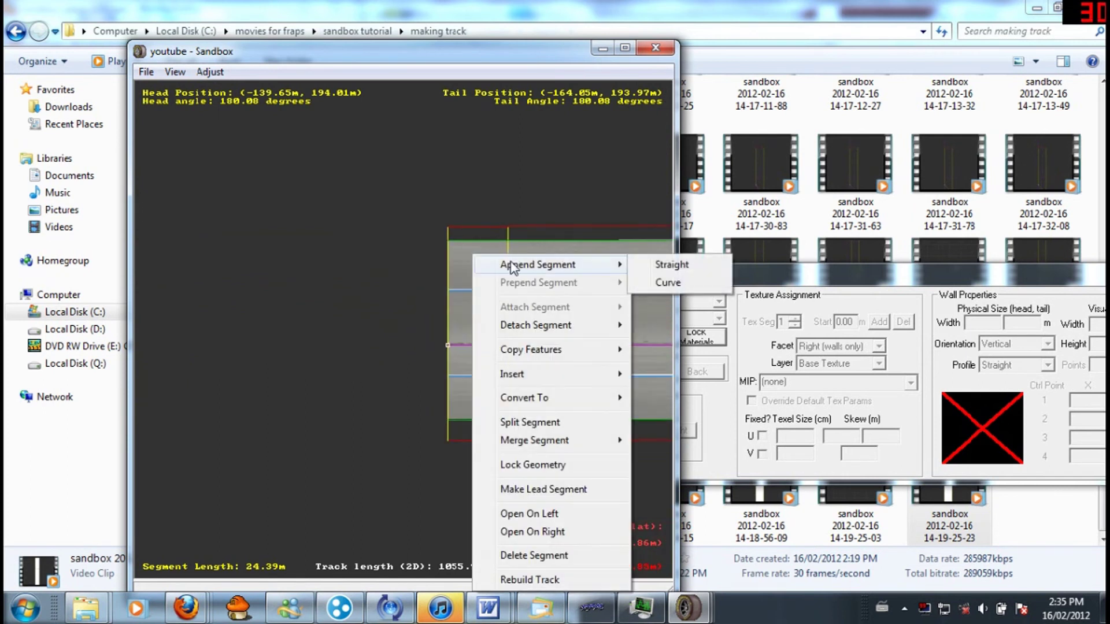
click(653, 282)
drag(386, 348, 333, 458)
scroll(517, 407, down, 3)
key(Home)
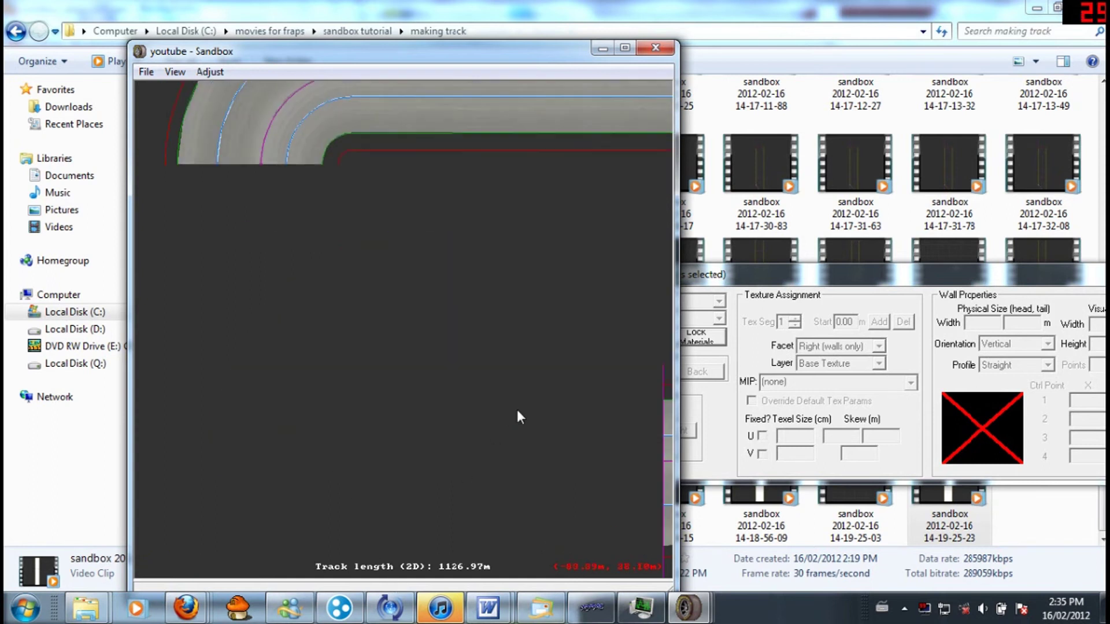
- Prepend a straight before the short head segment and lengthen it to 107.02 m
click(521, 397)
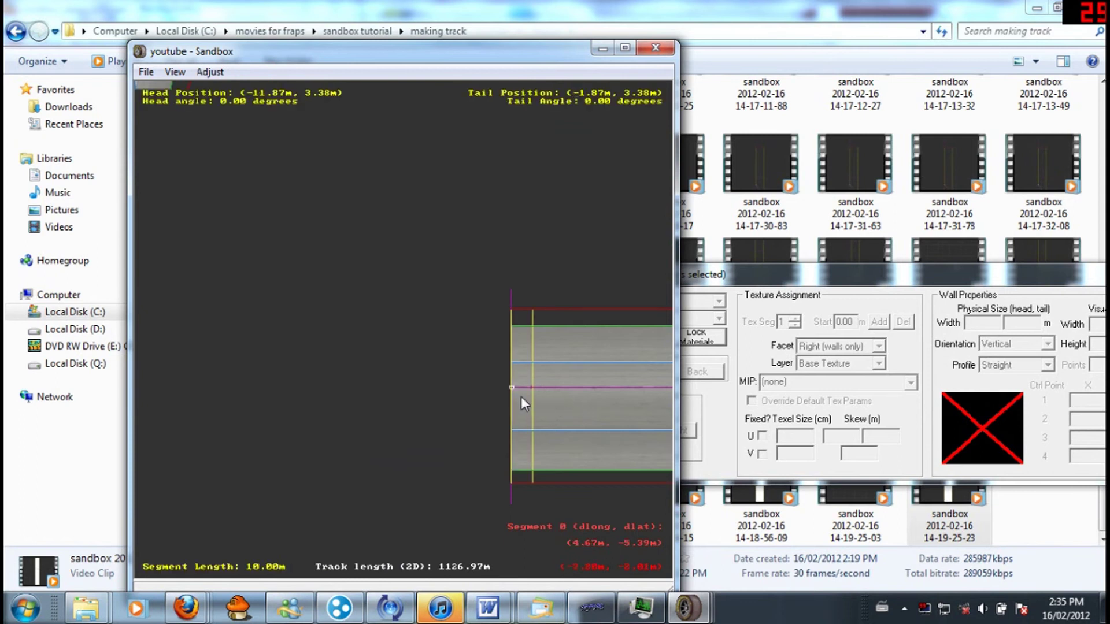
right_click(521, 397)
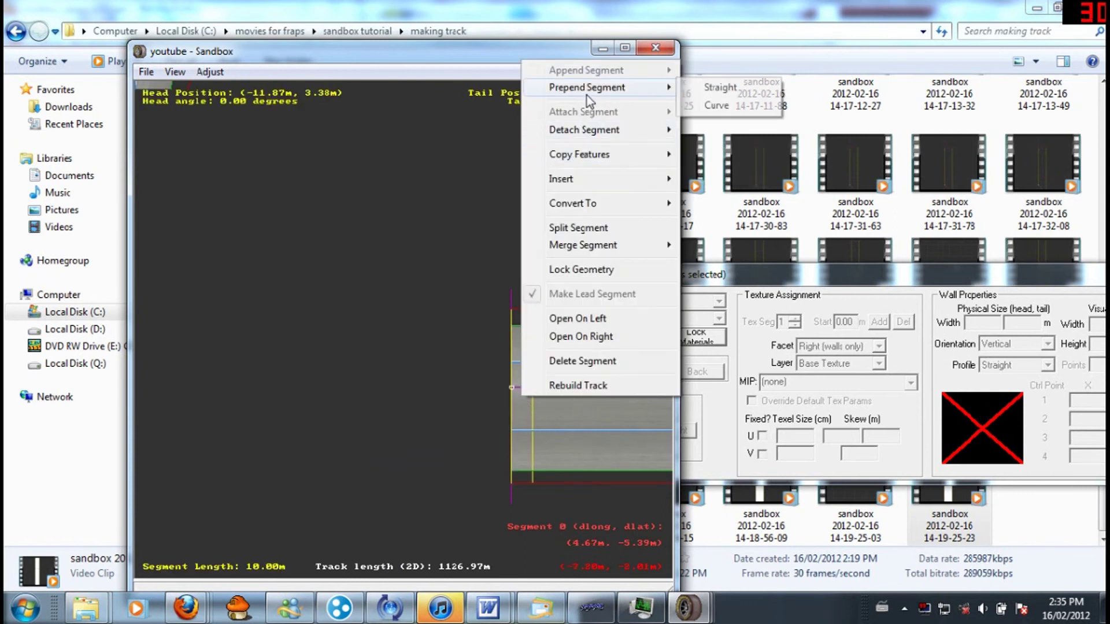
mouse_move(588, 96)
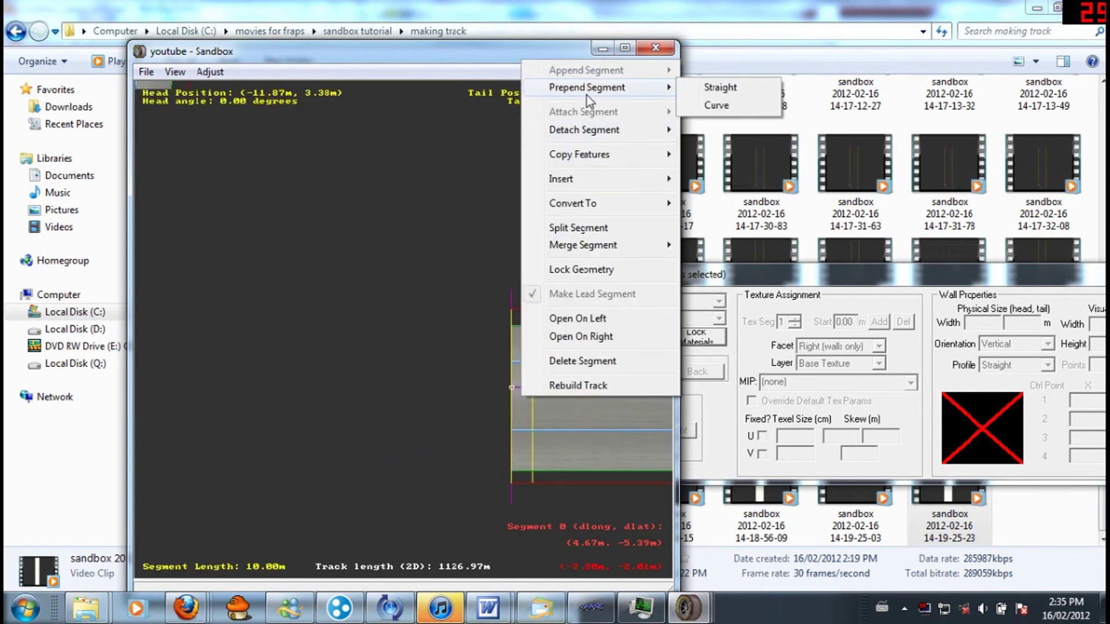
click(755, 91)
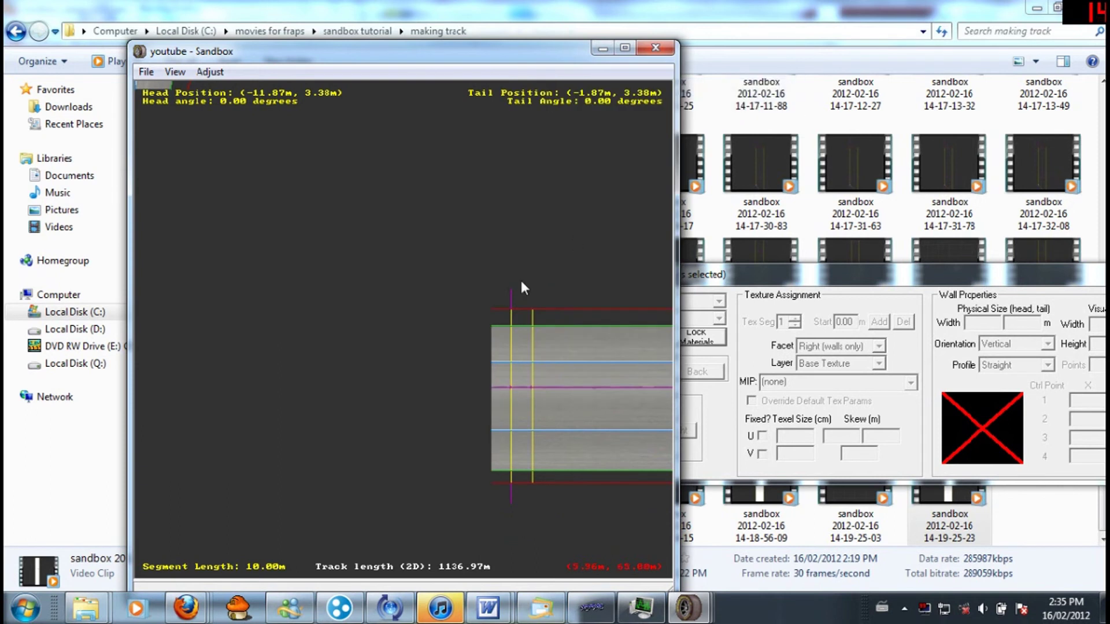
click(489, 401)
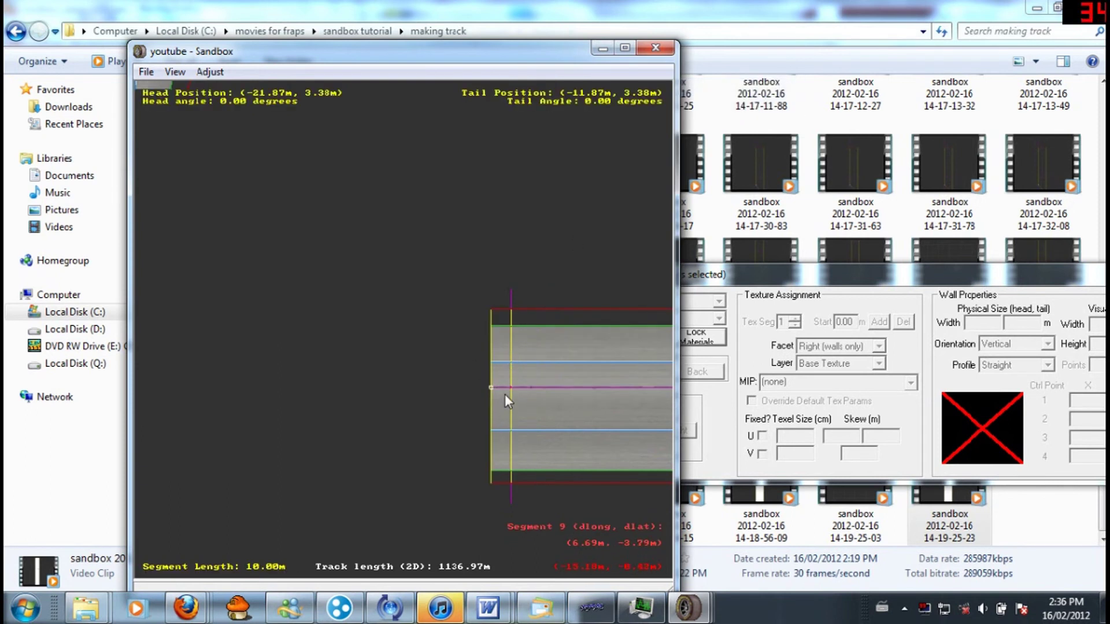
drag(491, 393, 299, 386)
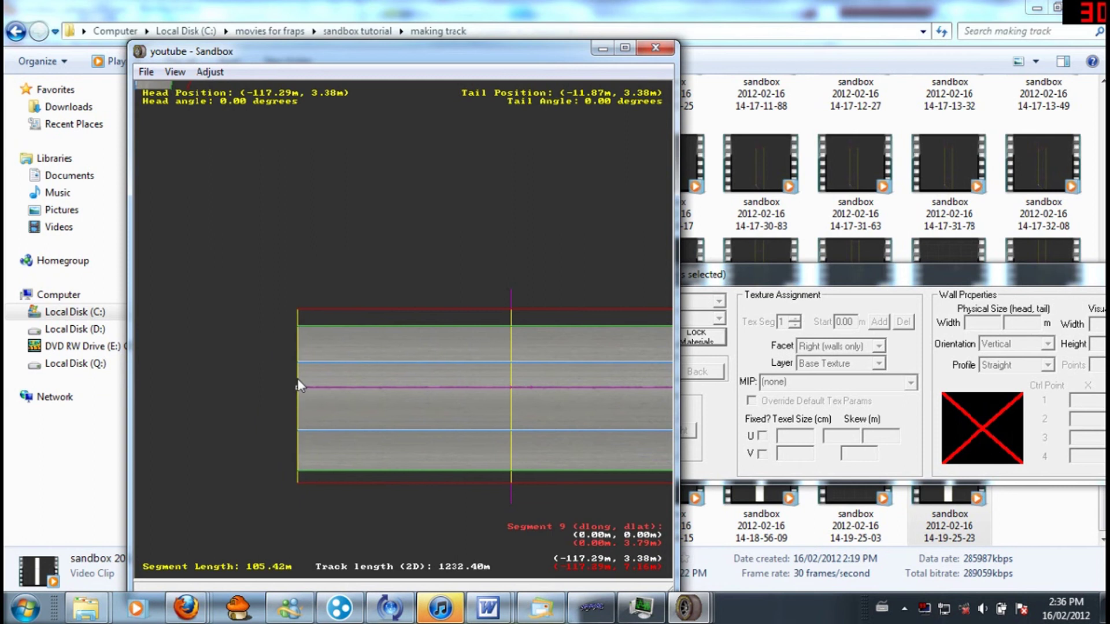
drag(298, 386, 294, 385)
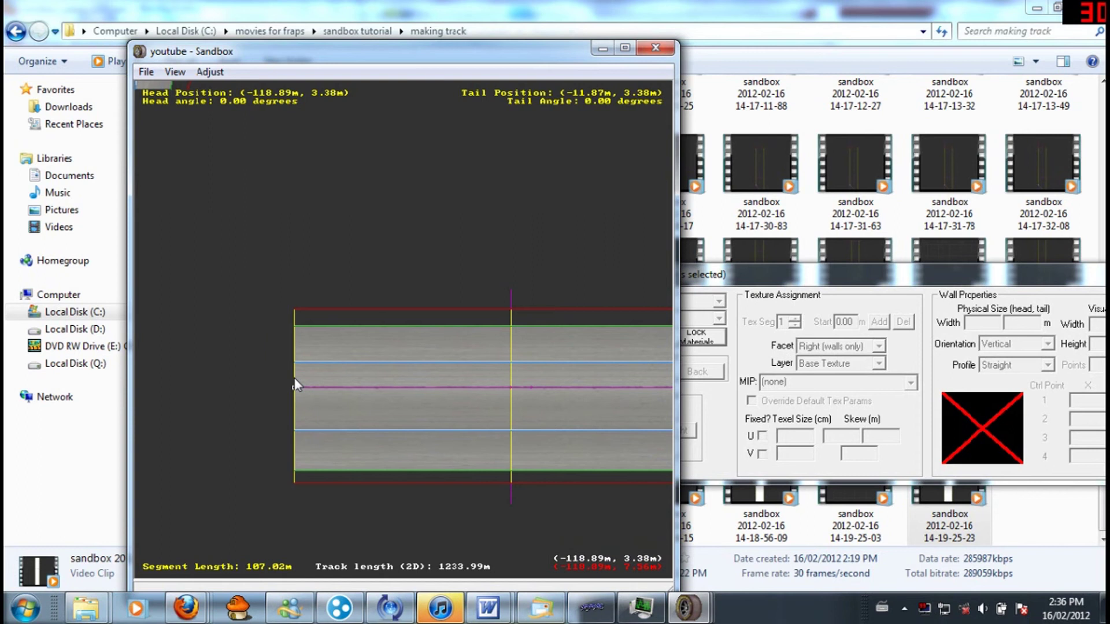
right_click(318, 387)
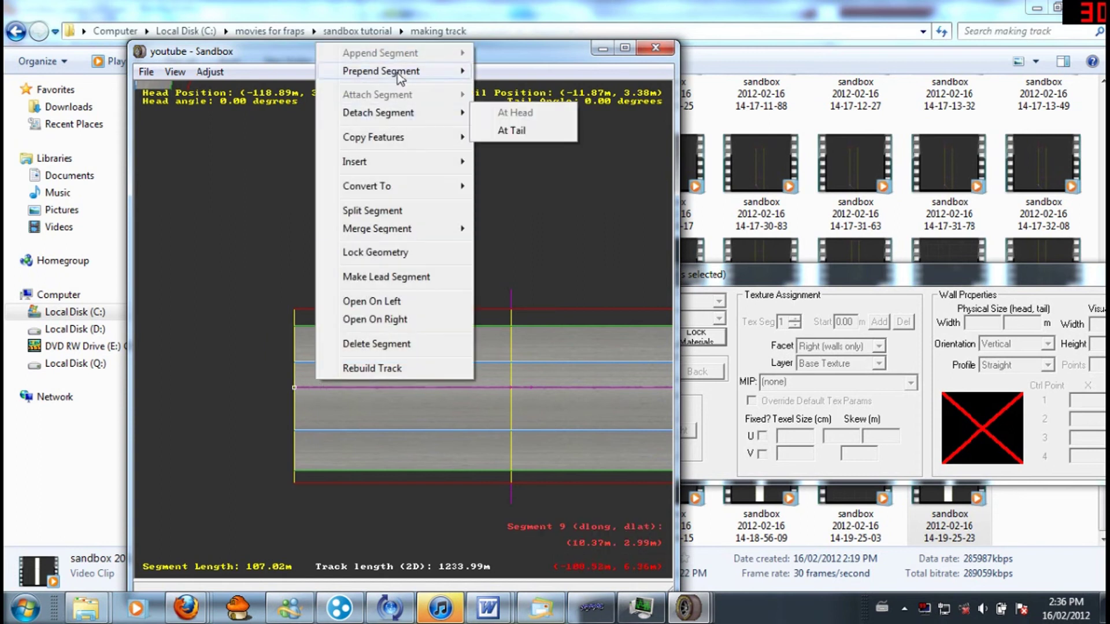
- Prepend a new straight, then delete the short extra prepended segment
mouse_move(397, 79)
click(509, 73)
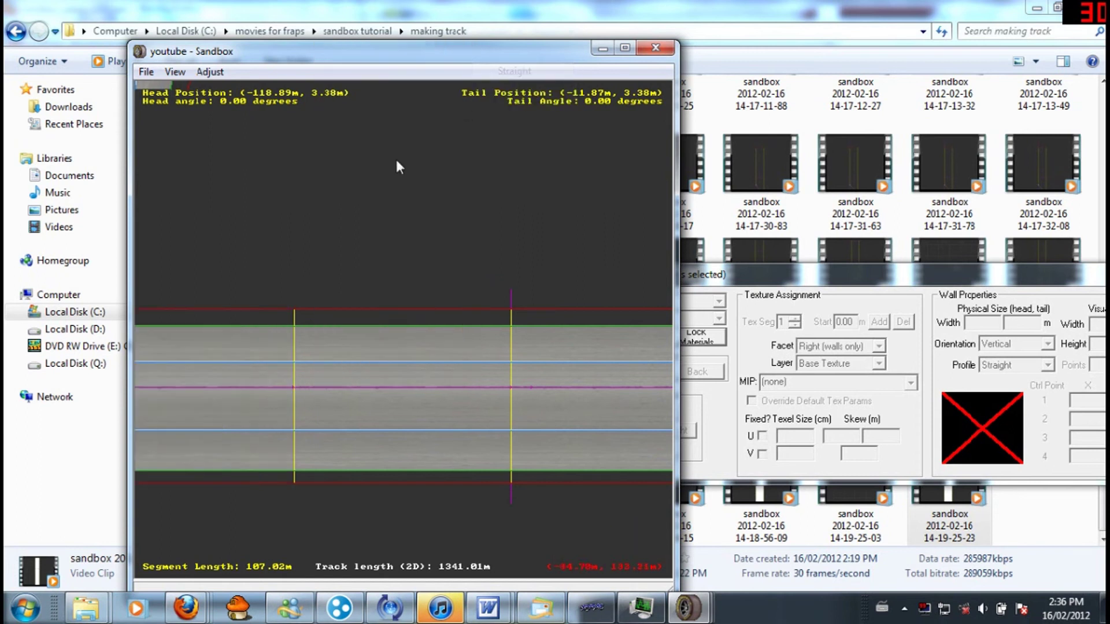
scroll(218, 231, down, 2)
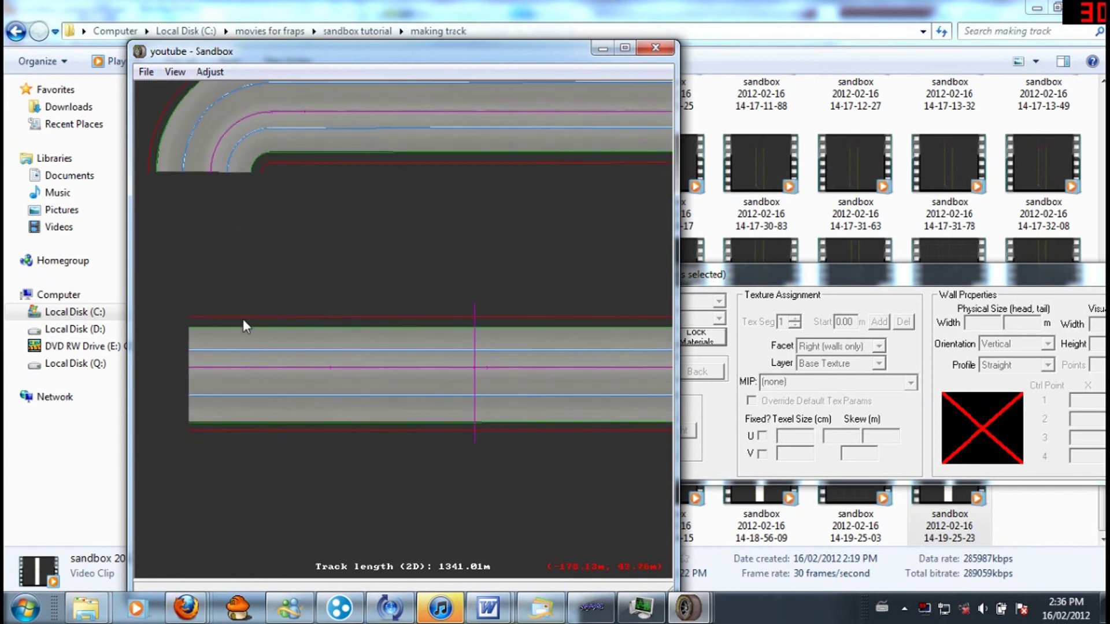
drag(190, 370, 307, 370)
click(203, 161)
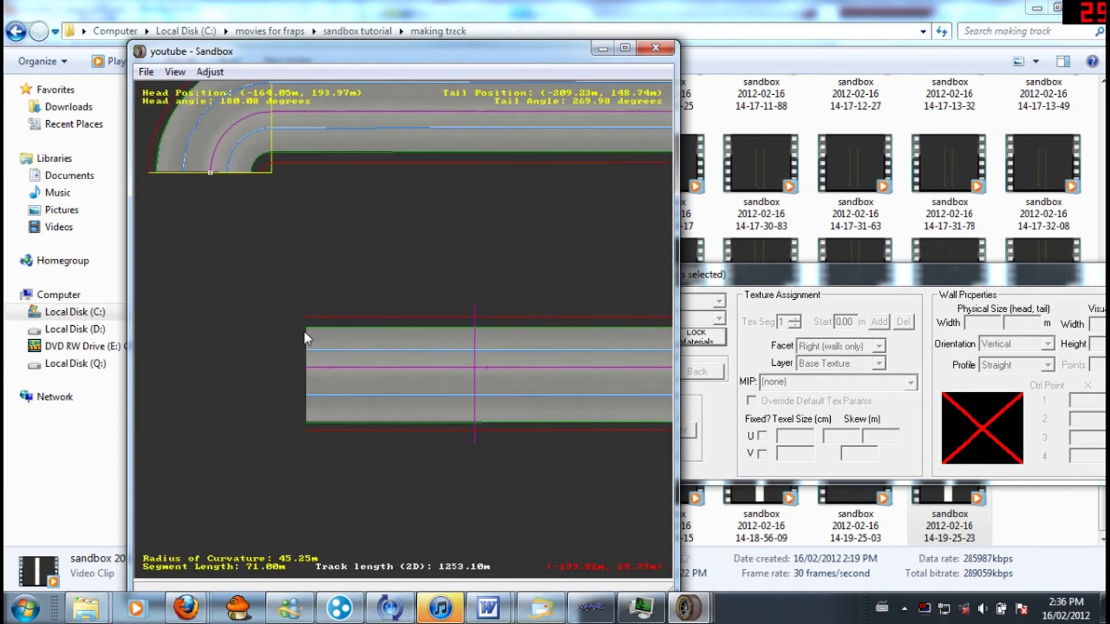
click(327, 352)
click(316, 372)
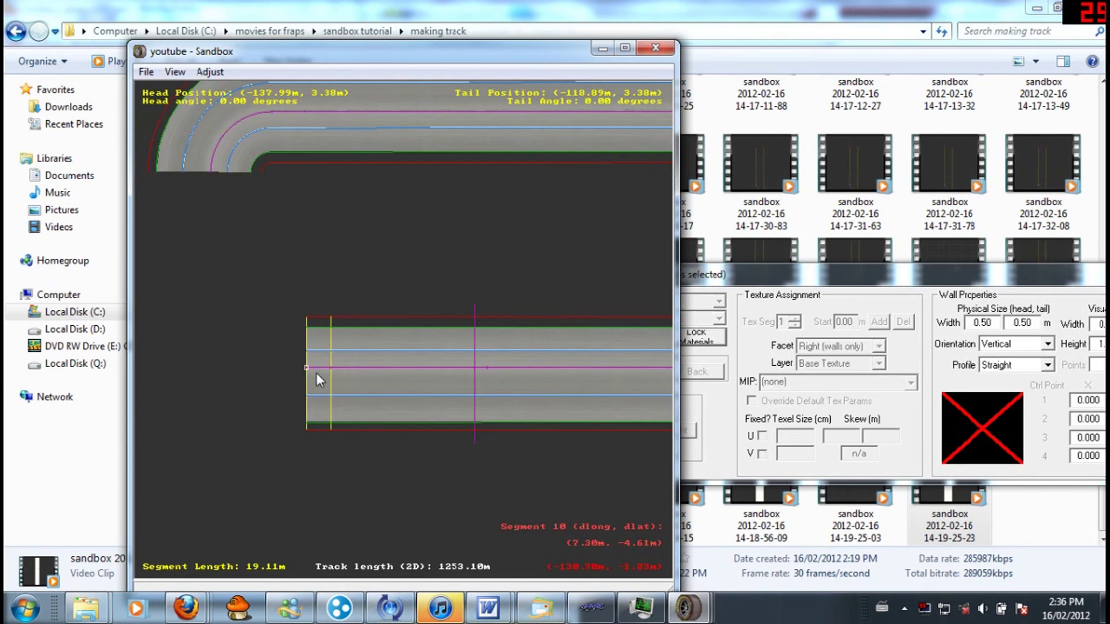
key(Delete)
- Shorten segment 9 to 37.97 m and prepend another straight before it
click(330, 365)
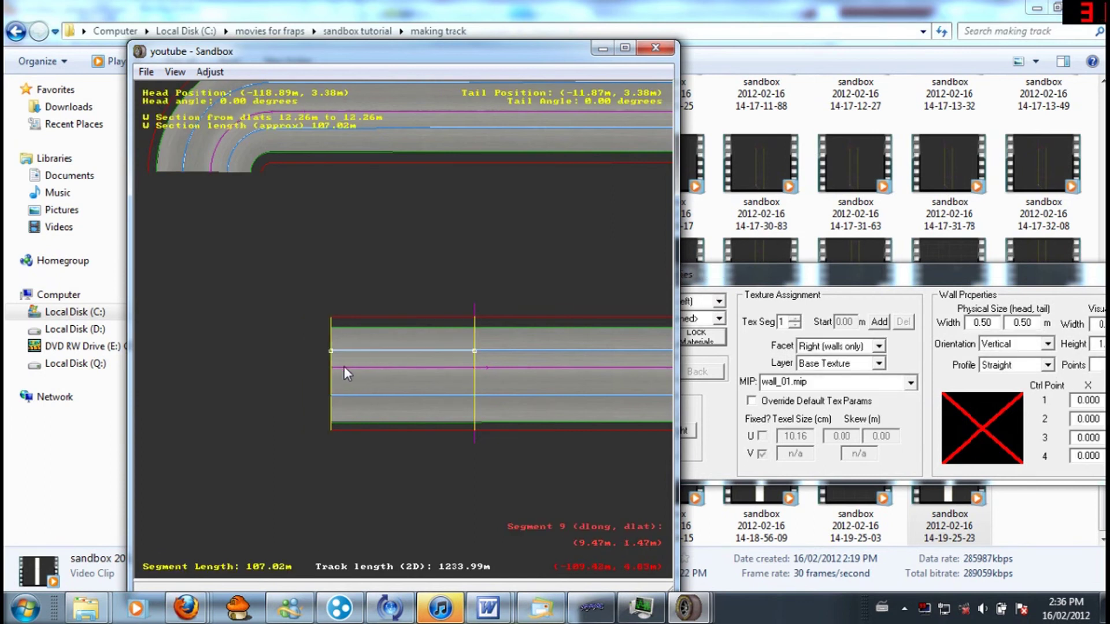
click(334, 377)
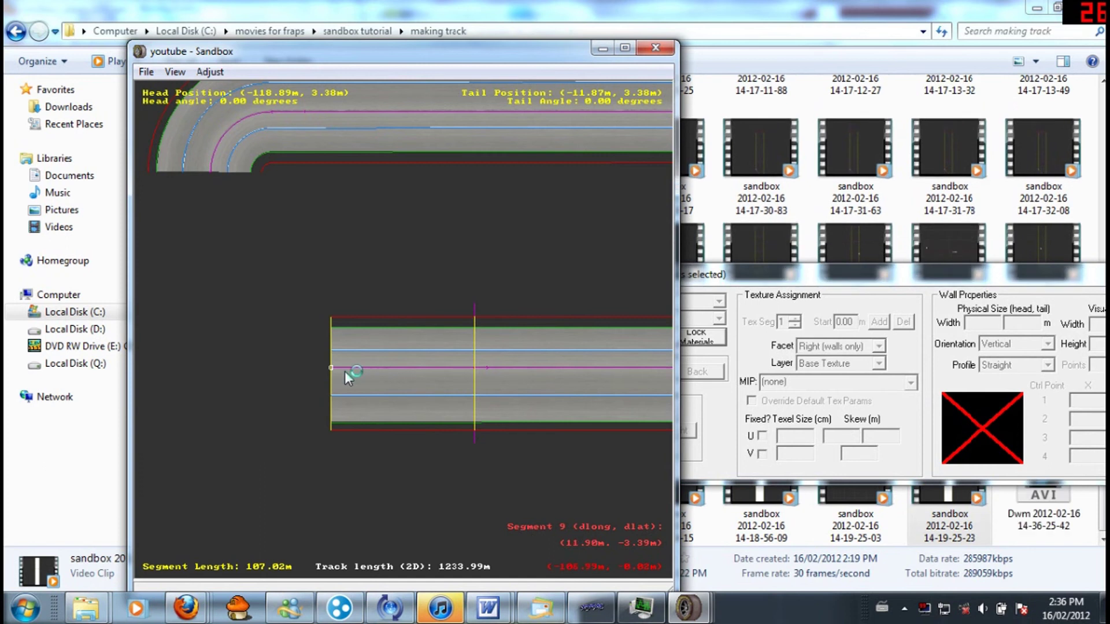
drag(331, 368, 425, 368)
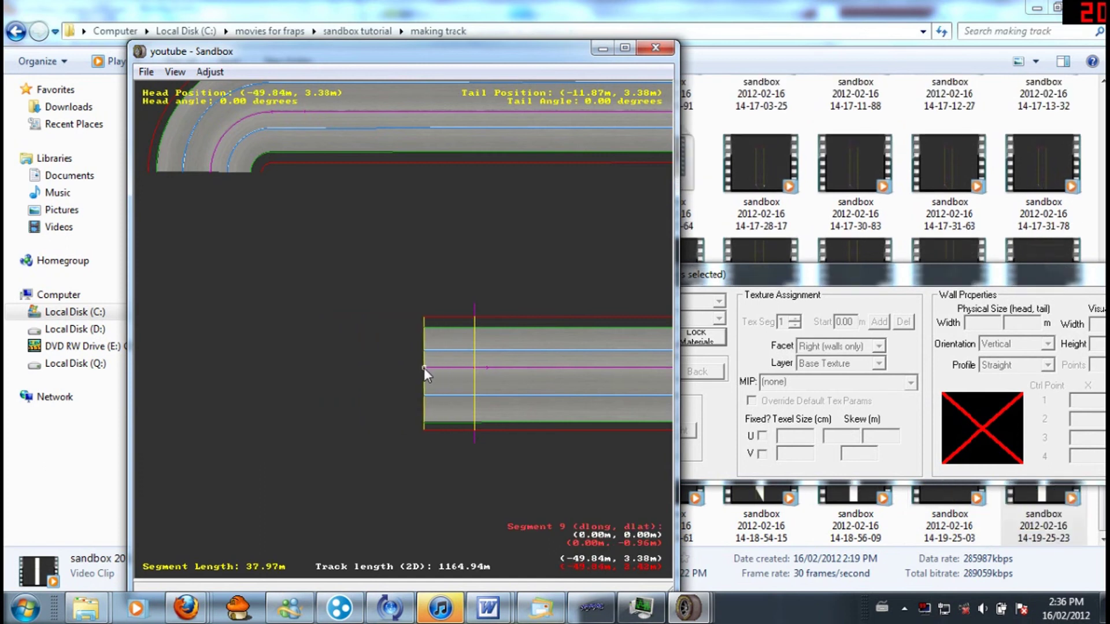
right_click(444, 374)
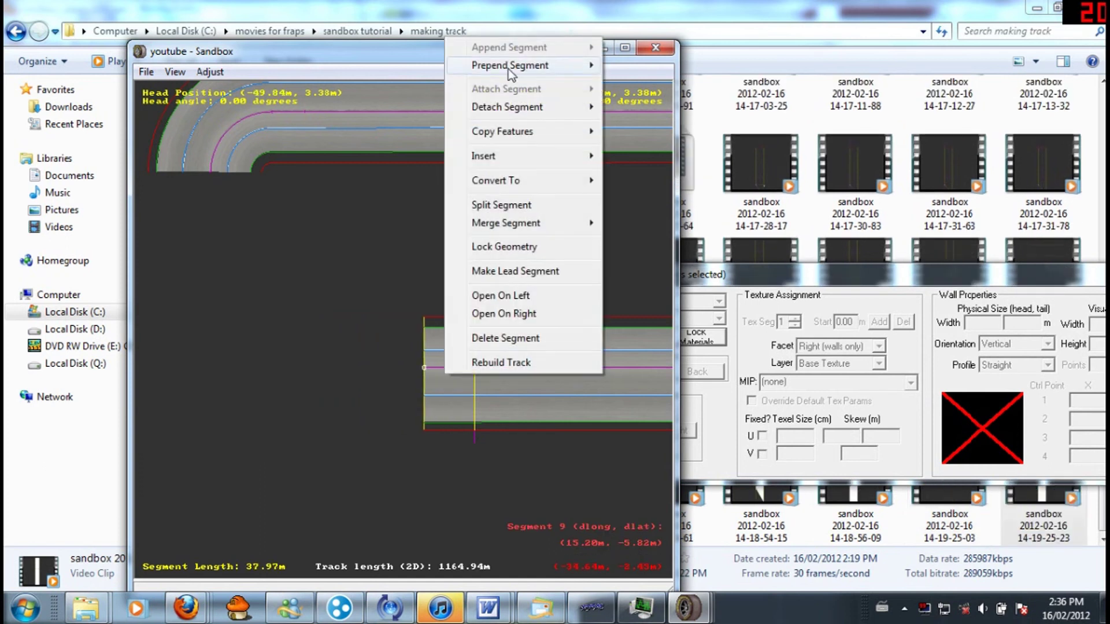
mouse_move(534, 67)
click(635, 67)
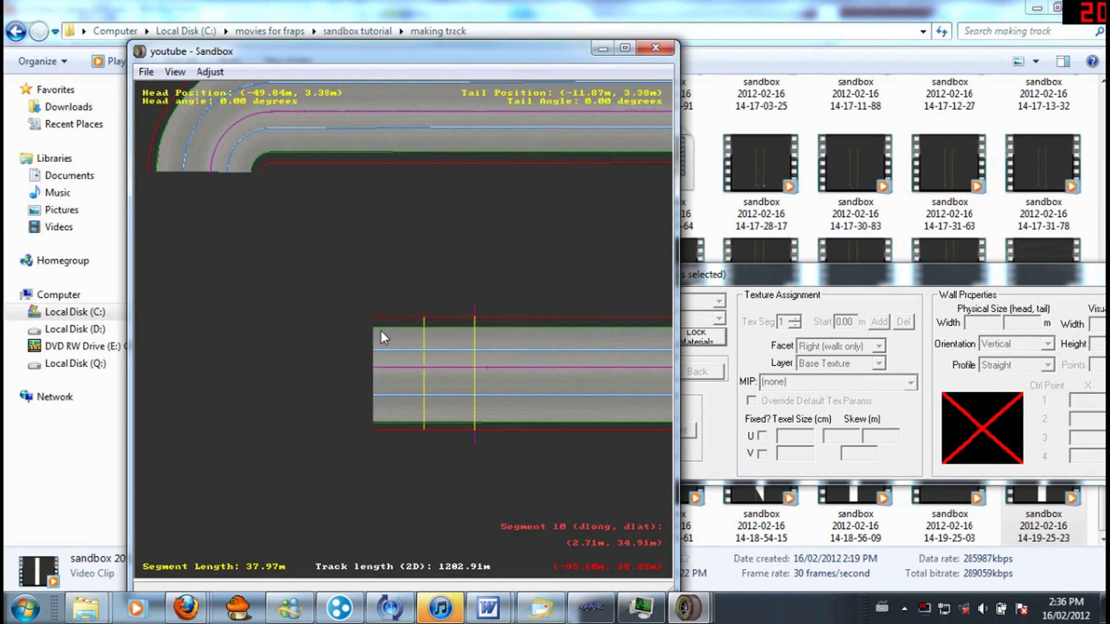
- Stretch the top-left curve's tail to 133.75 m, reaching 85.32 m radius
click(366, 369)
click(376, 369)
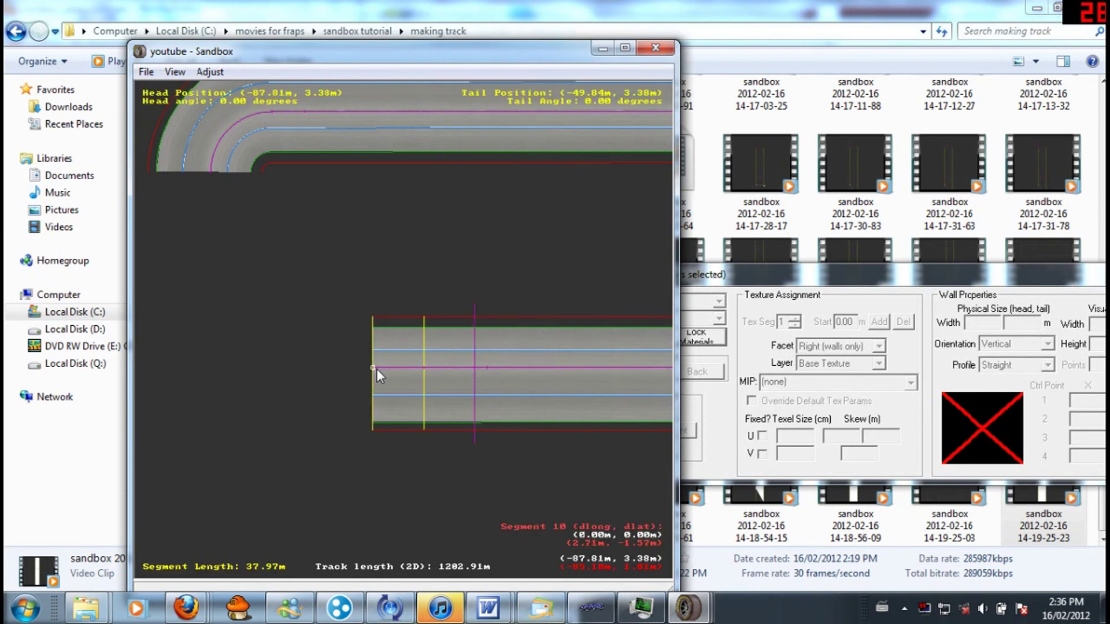
click(213, 171)
drag(210, 167, 159, 228)
- Append a curve after the bend and extend prepended straight segment 10's head left
right_click(158, 215)
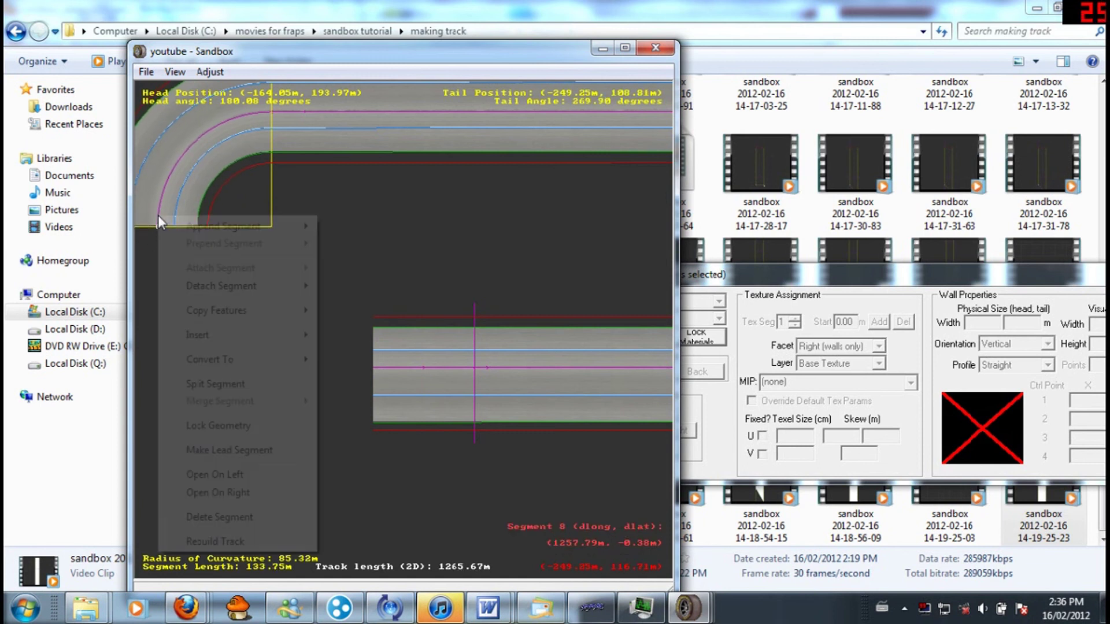
mouse_move(225, 226)
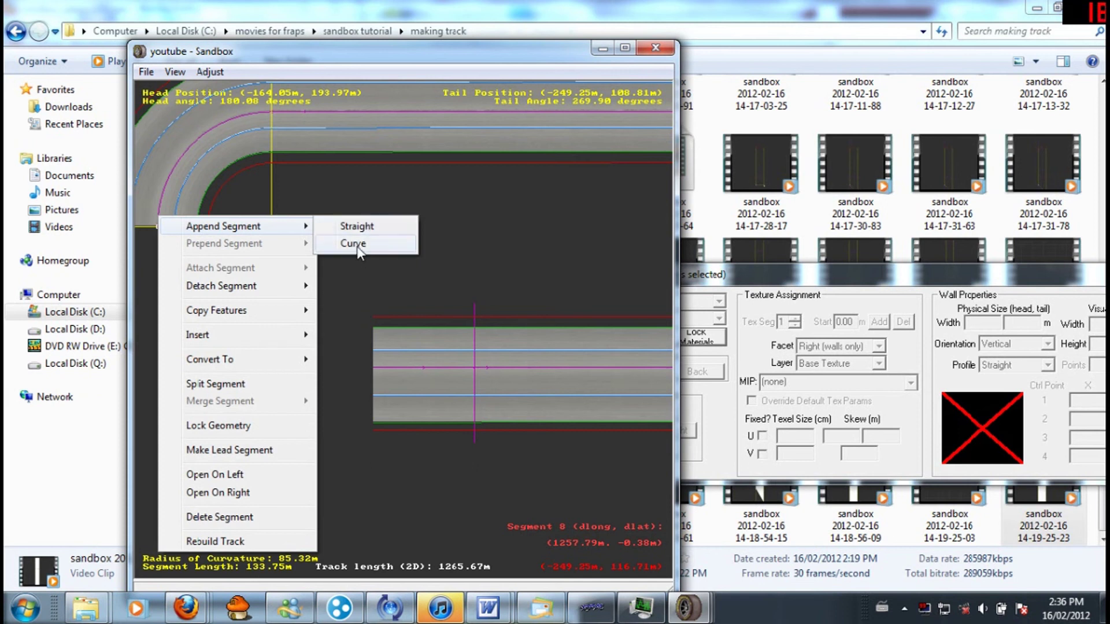
click(354, 243)
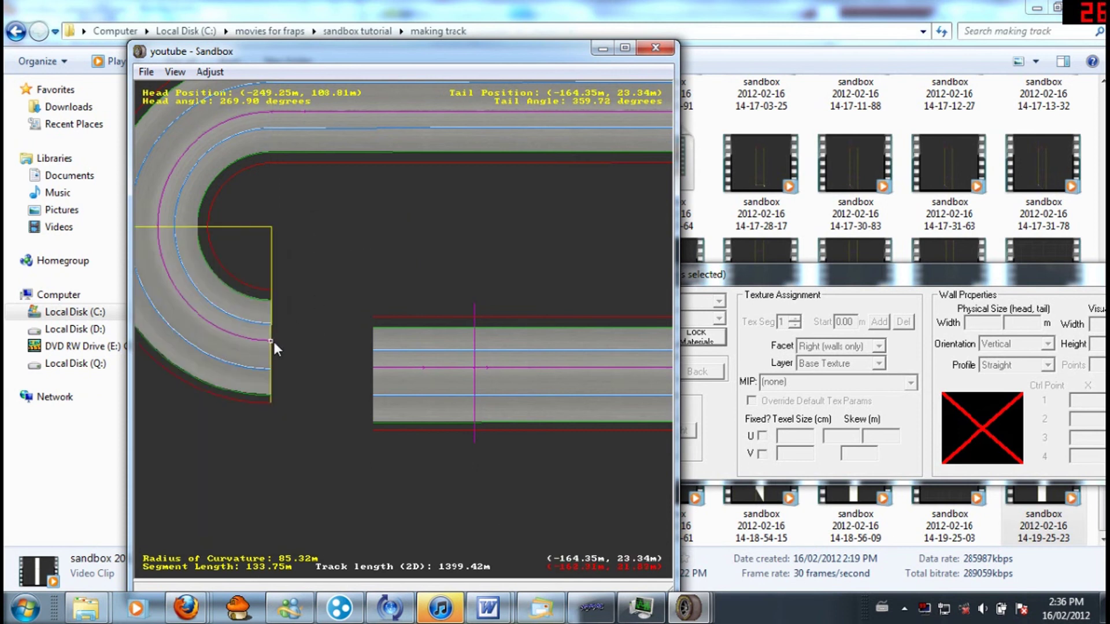
drag(272, 339, 237, 345)
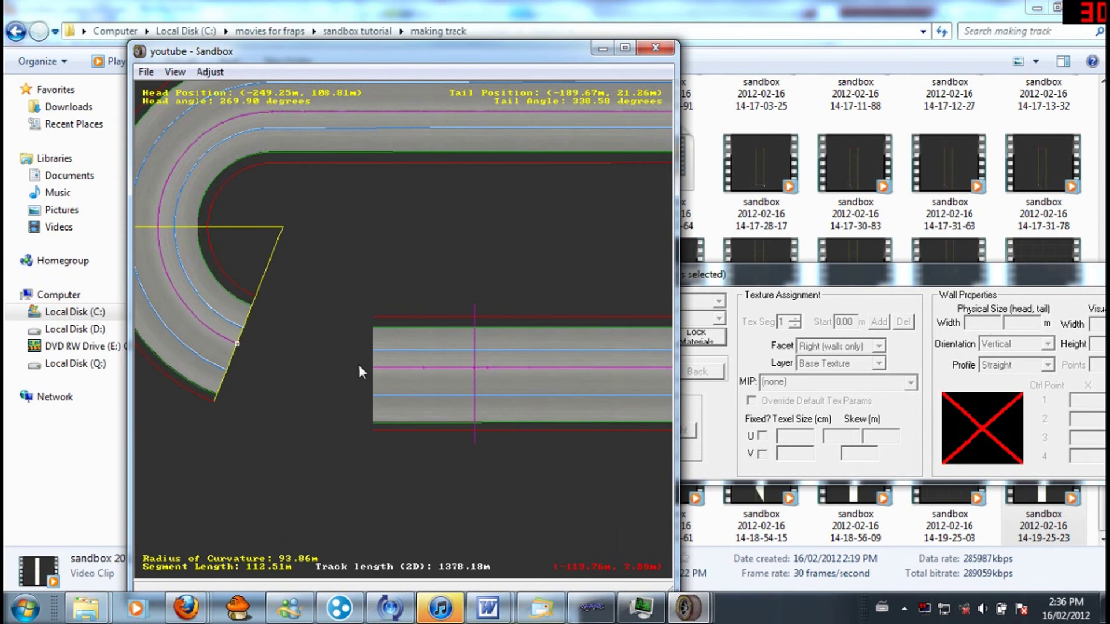
click(385, 367)
drag(384, 366, 308, 366)
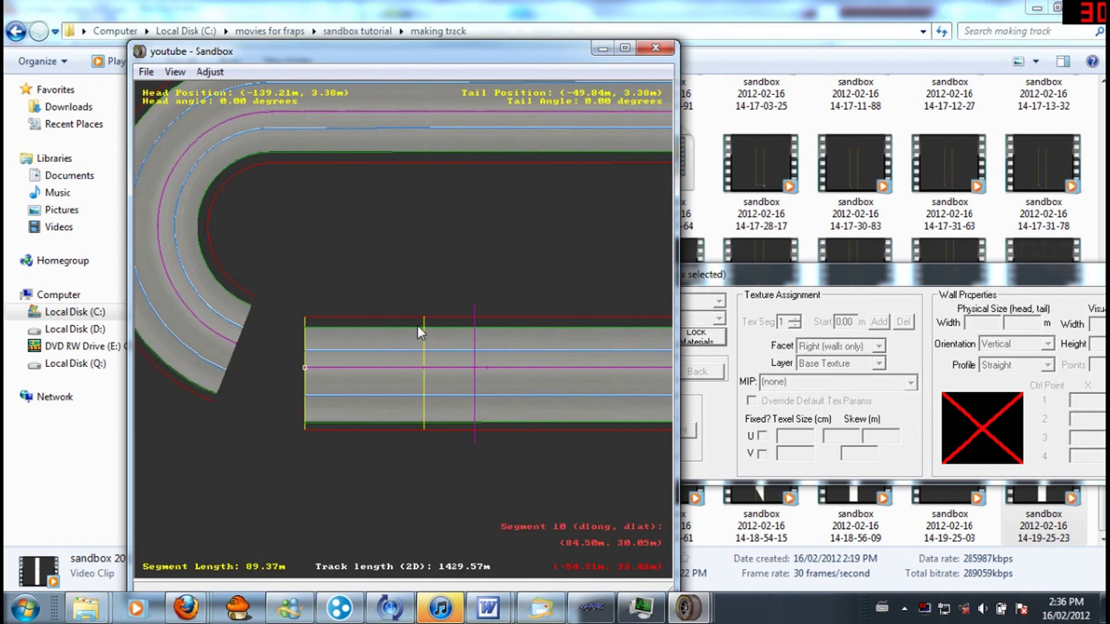
- Lengthen the new curve to 166.72 m so it ends near the 89.37 m straight's head
right_drag(417, 325, 613, 317)
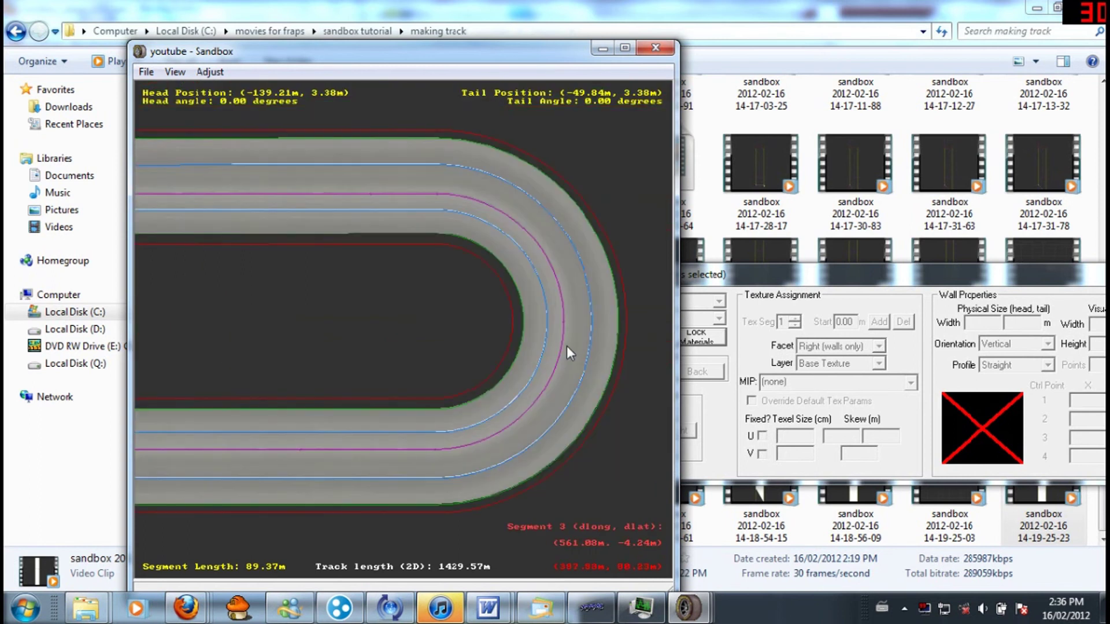
right_drag(567, 346, 196, 252)
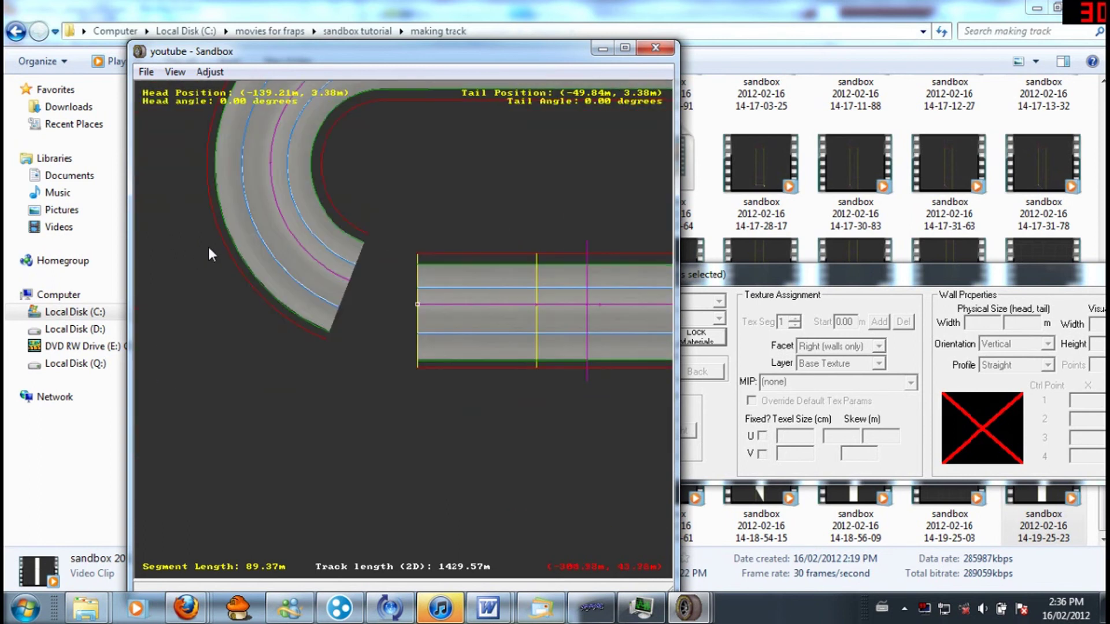
right_drag(261, 220, 382, 225)
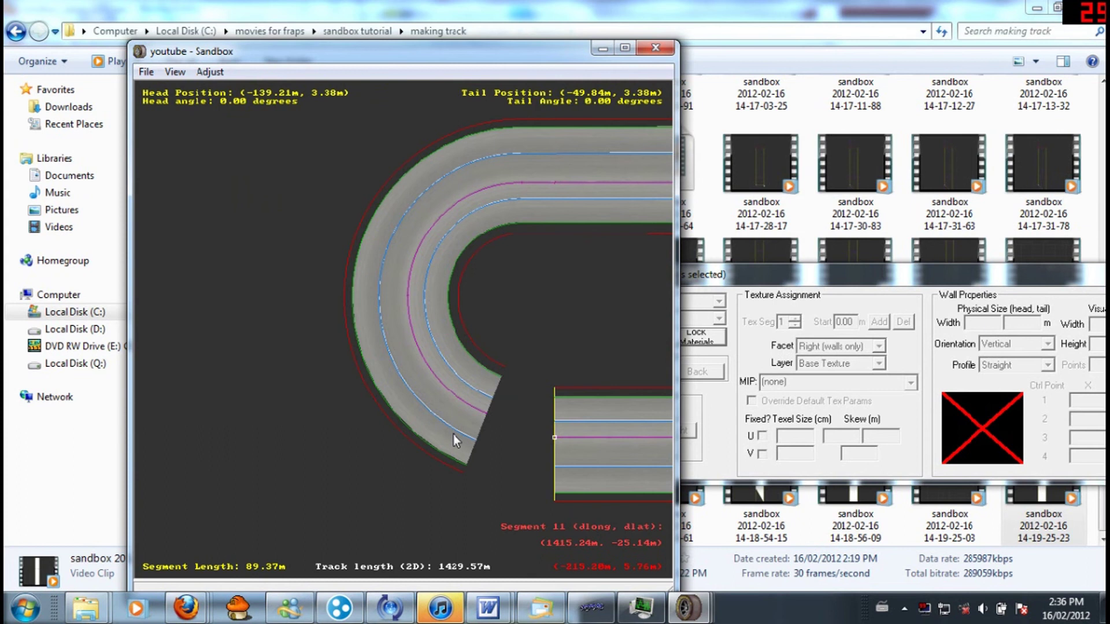
click(467, 418)
drag(484, 415, 550, 444)
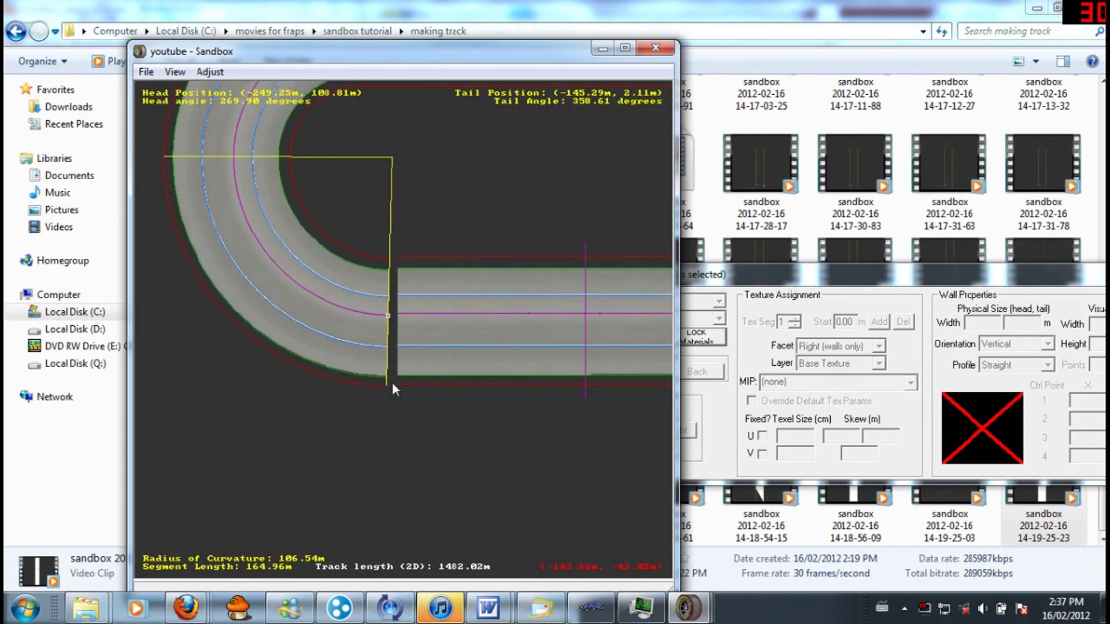
scroll(392, 383, up, 5)
mouse_move(348, 272)
mouse_down()
mouse_move(372, 268)
mouse_move(344, 268)
mouse_move(372, 265)
mouse_move(355, 273)
mouse_move(355, 262)
mouse_up()
click(380, 263)
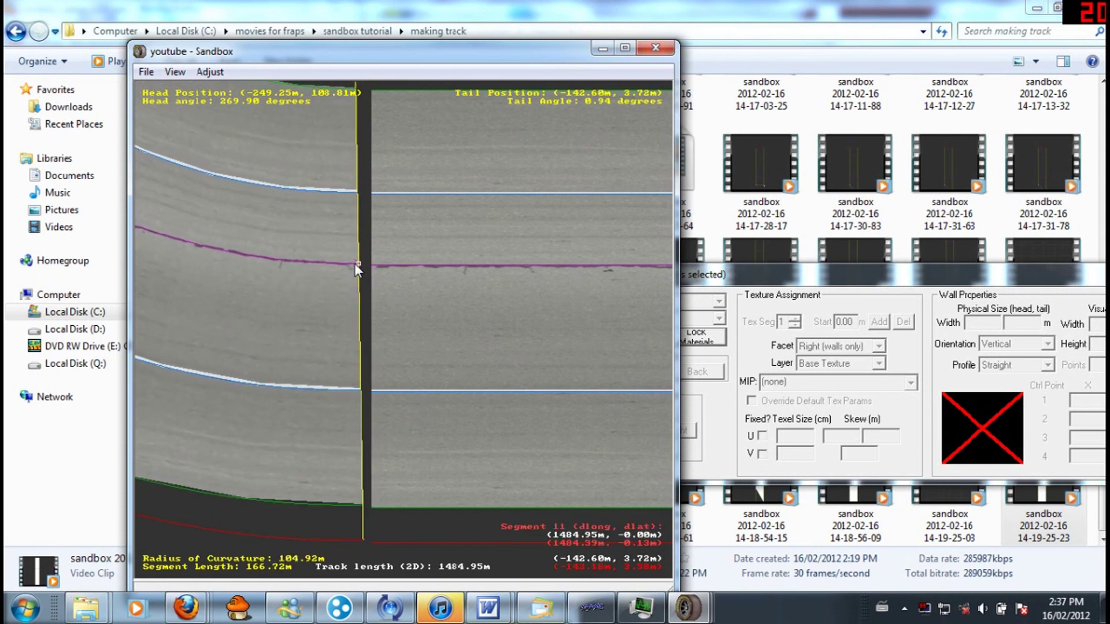
- Rework the closing curve at the seam, leaving the 86.04 m straight's head open
right_click(355, 262)
click(299, 327)
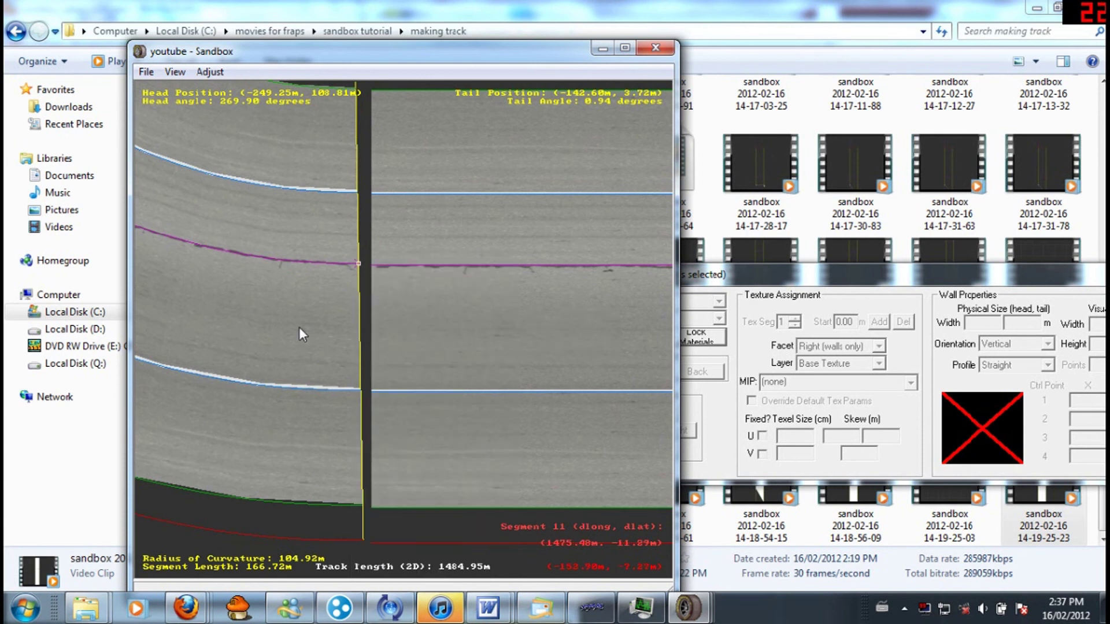
scroll(298, 317, down, 5)
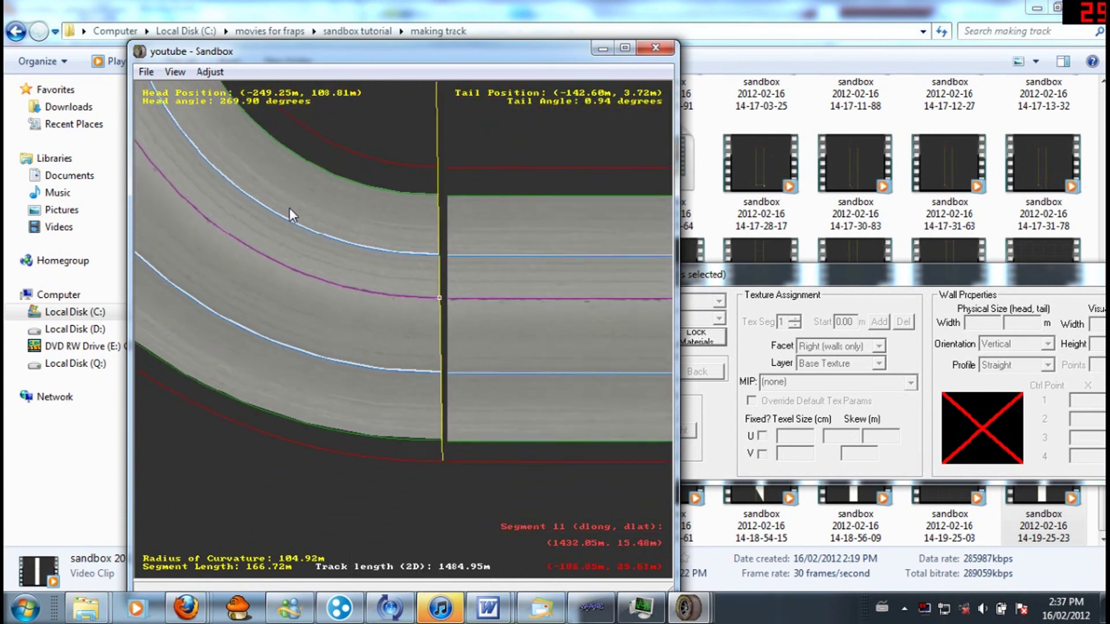
scroll(290, 214, down, 2)
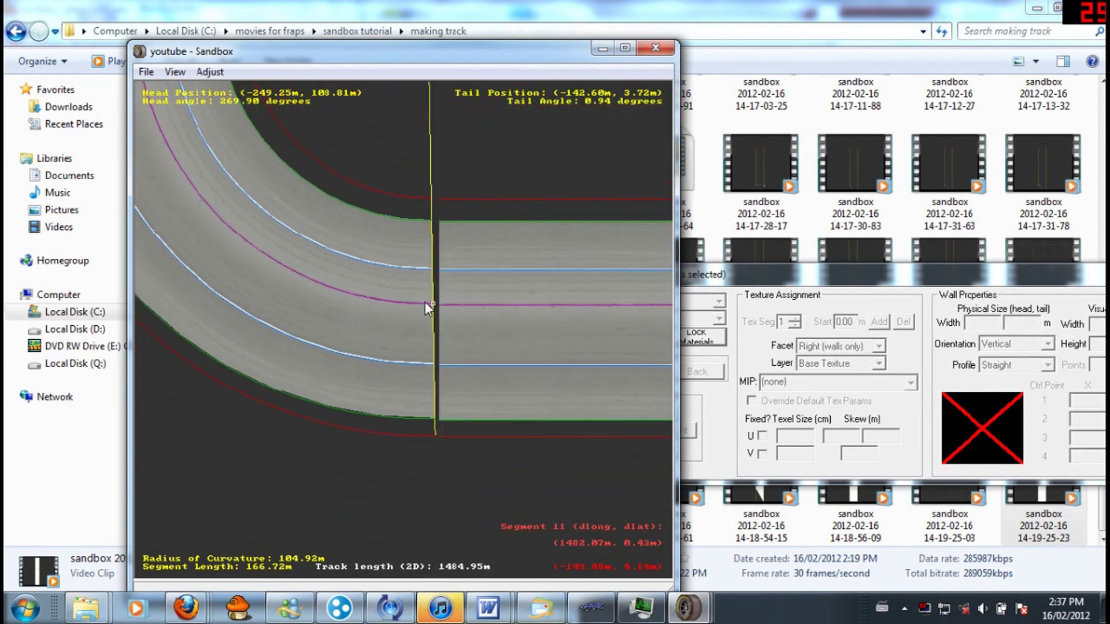
mouse_move(431, 303)
mouse_down()
mouse_move(449, 320)
mouse_move(459, 297)
mouse_move(397, 318)
mouse_move(417, 302)
mouse_move(465, 302)
mouse_move(425, 304)
mouse_move(455, 315)
mouse_move(442, 304)
mouse_up()
scroll(482, 325, up, 3)
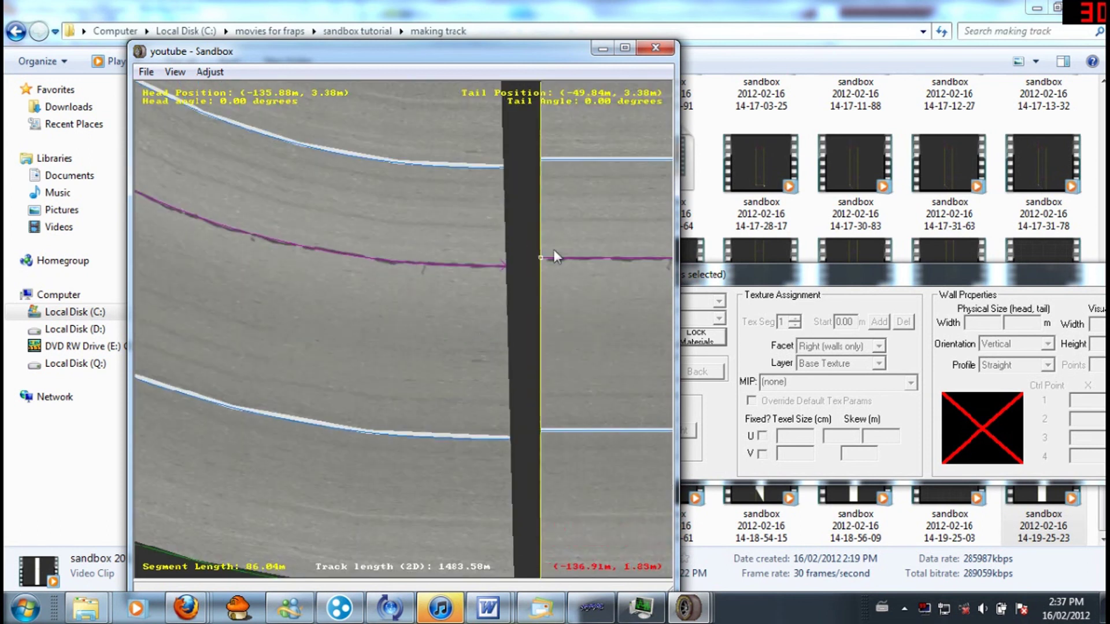
click(496, 268)
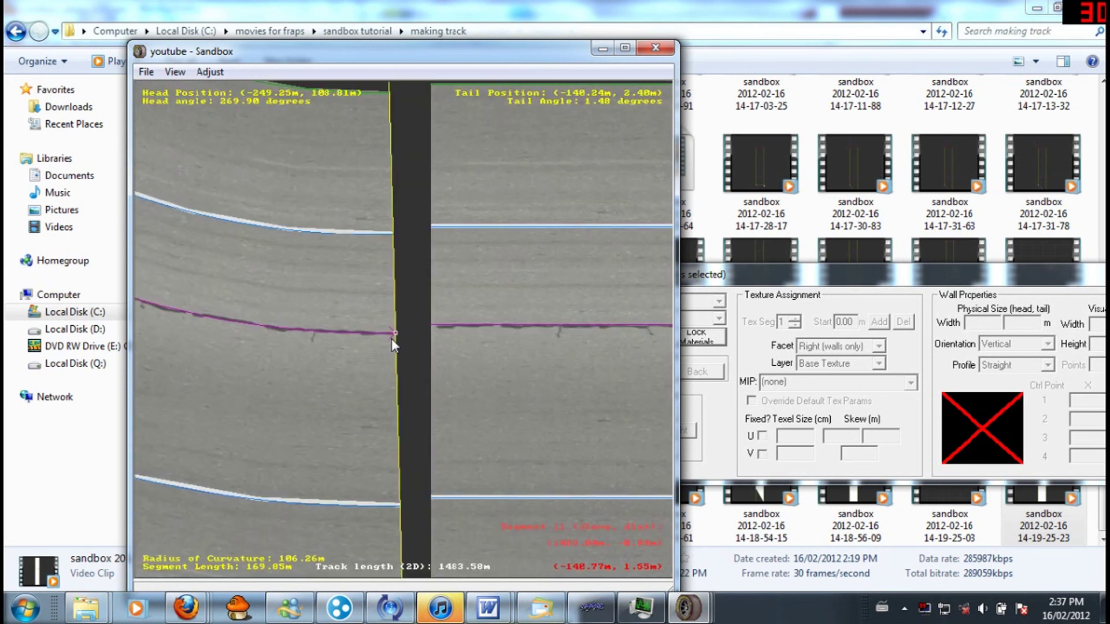
mouse_move(395, 334)
mouse_down()
mouse_move(457, 286)
mouse_move(410, 332)
mouse_up()
drag(395, 329, 353, 333)
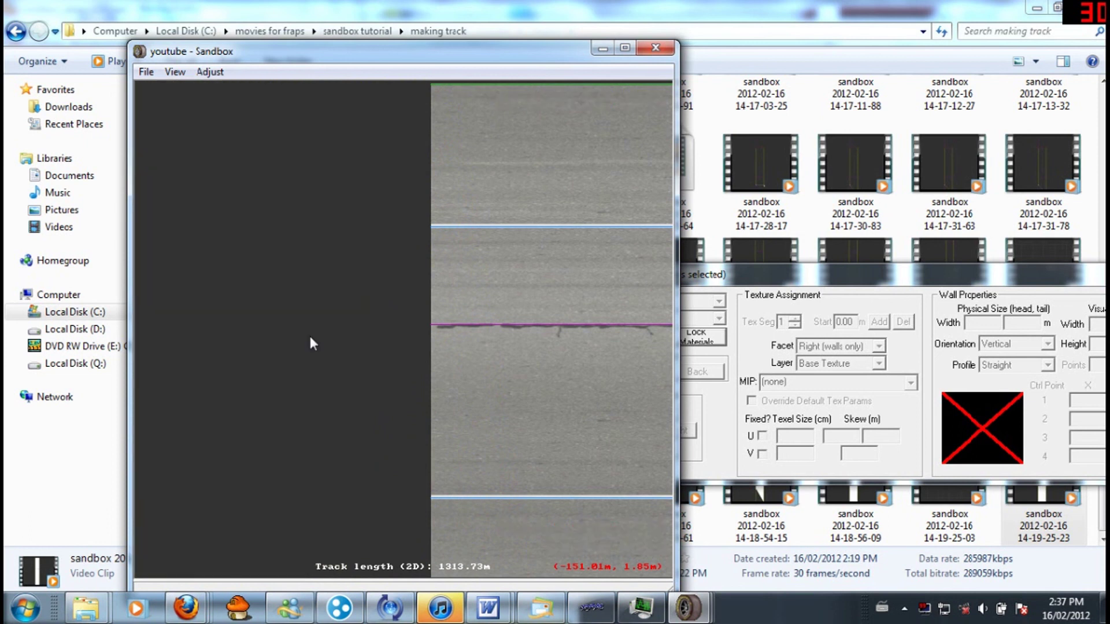
click(476, 318)
right_click(477, 319)
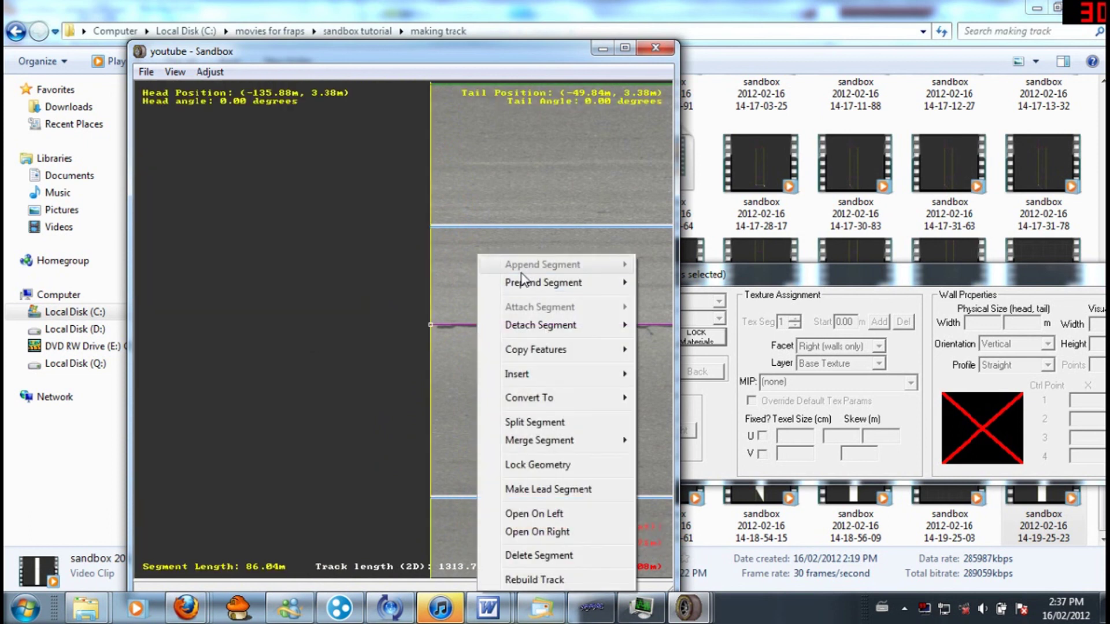
- Prepend a curve and move its head endpoint up-left toward the seam
mouse_move(525, 283)
click(664, 301)
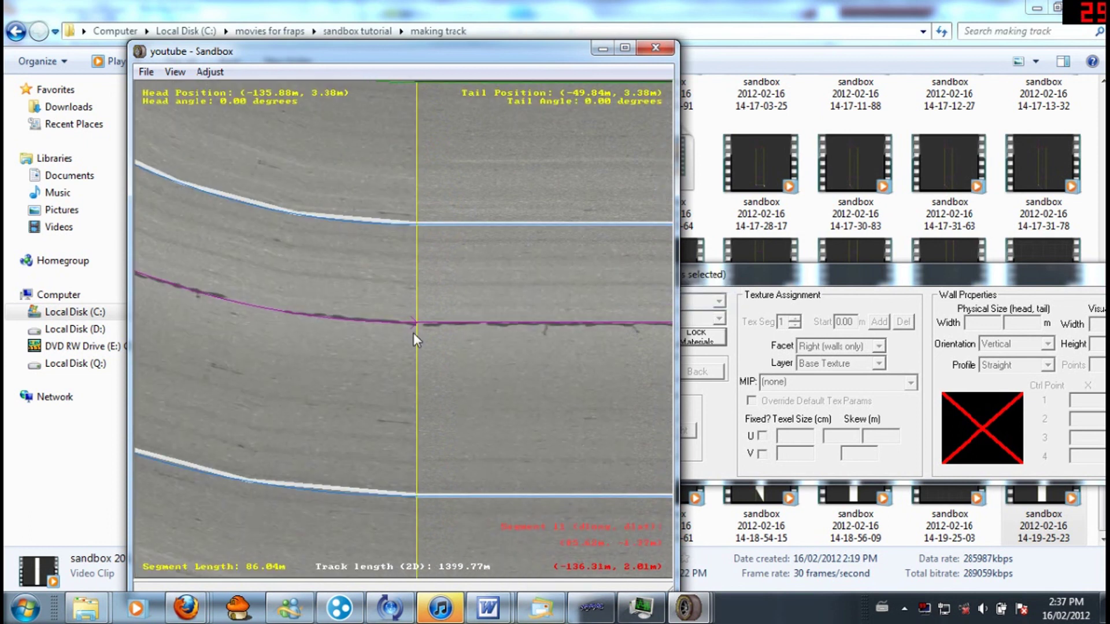
scroll(279, 262, down, 3)
drag(270, 274, 196, 145)
scroll(352, 232, up, 5)
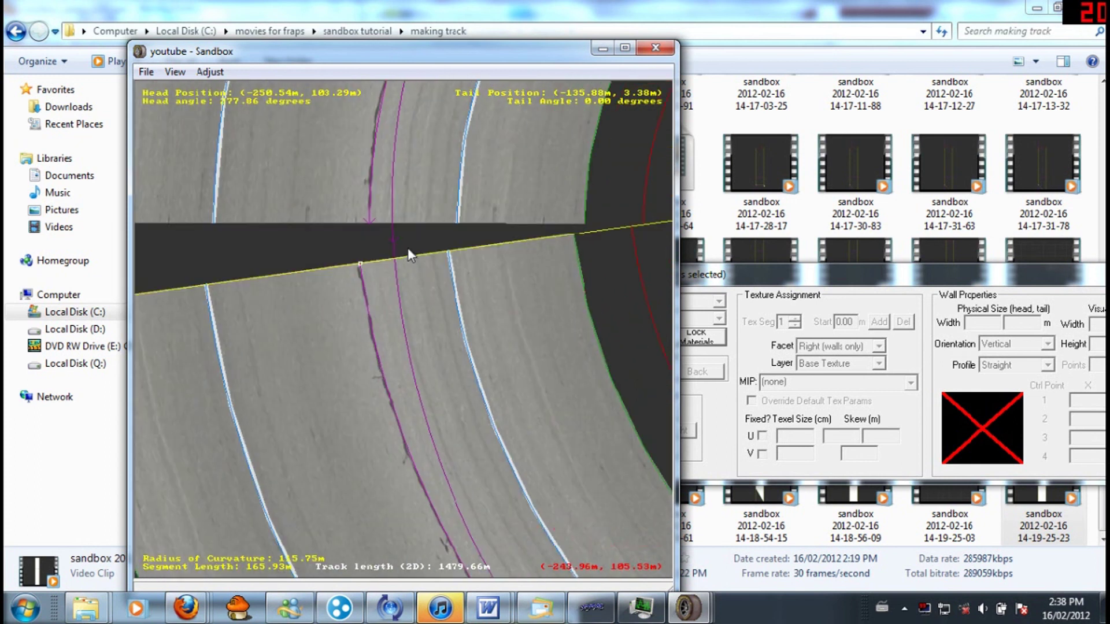
- Attach the curve at its head, closing the loop at 1480.35 m
right_click(369, 280)
click(346, 309)
right_click(367, 316)
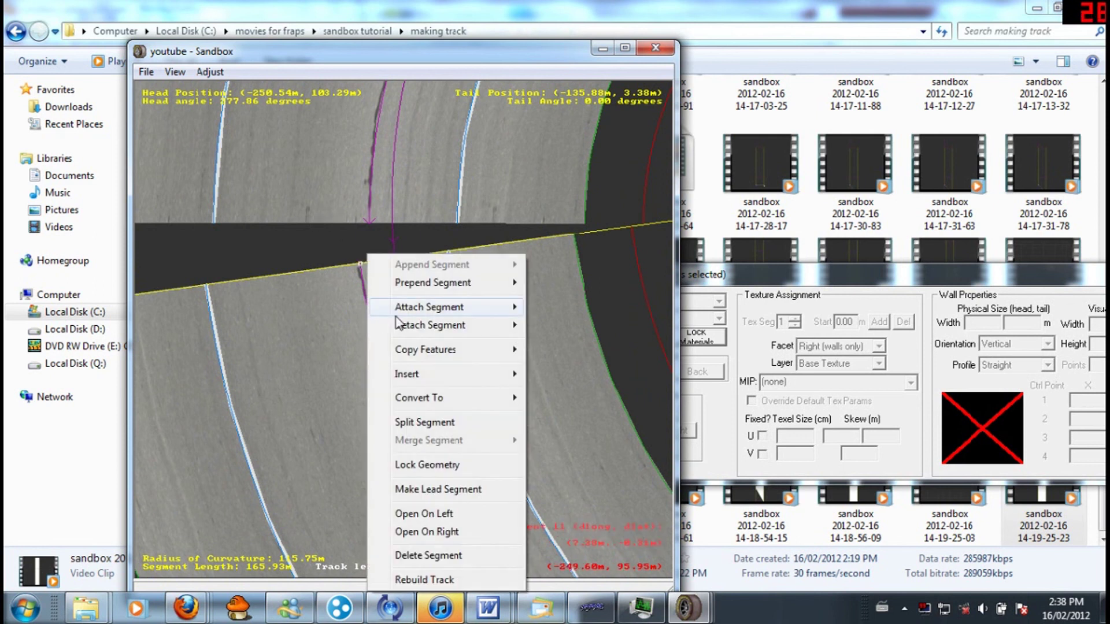
mouse_move(407, 312)
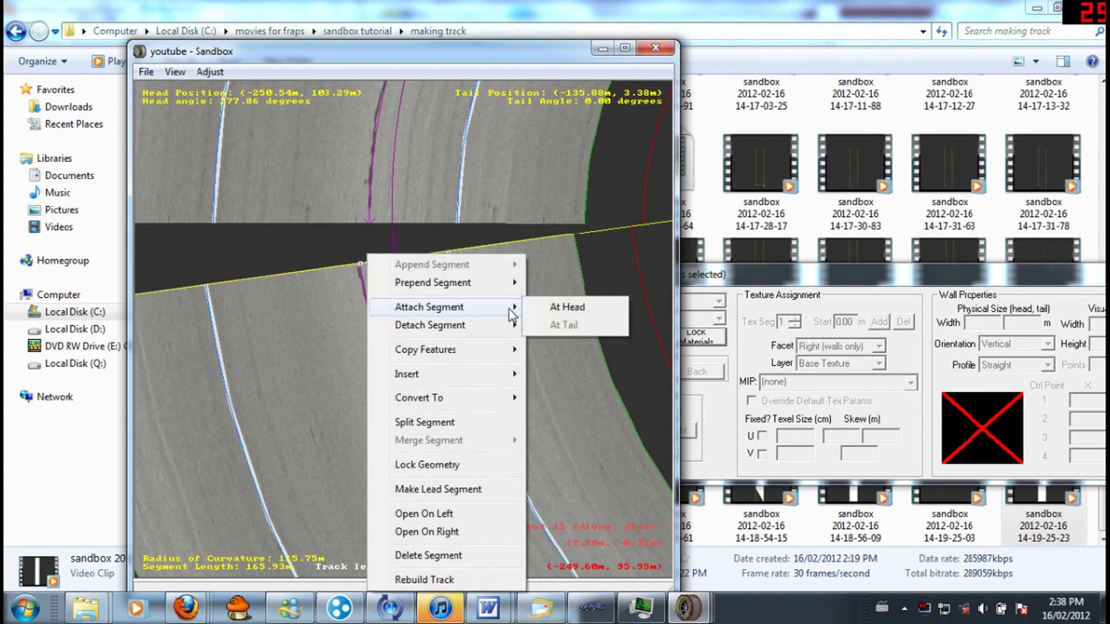
click(550, 308)
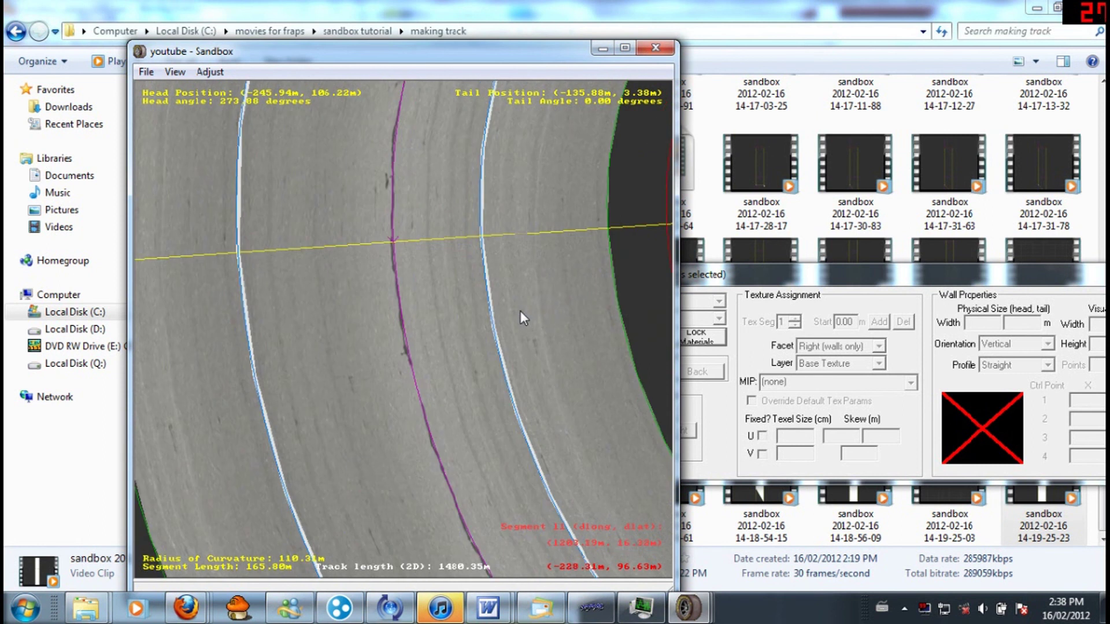
- Shift the left wall's offset at the seam from -21.58 m to -21.44 m
drag(457, 307, 234, 303)
click(347, 294)
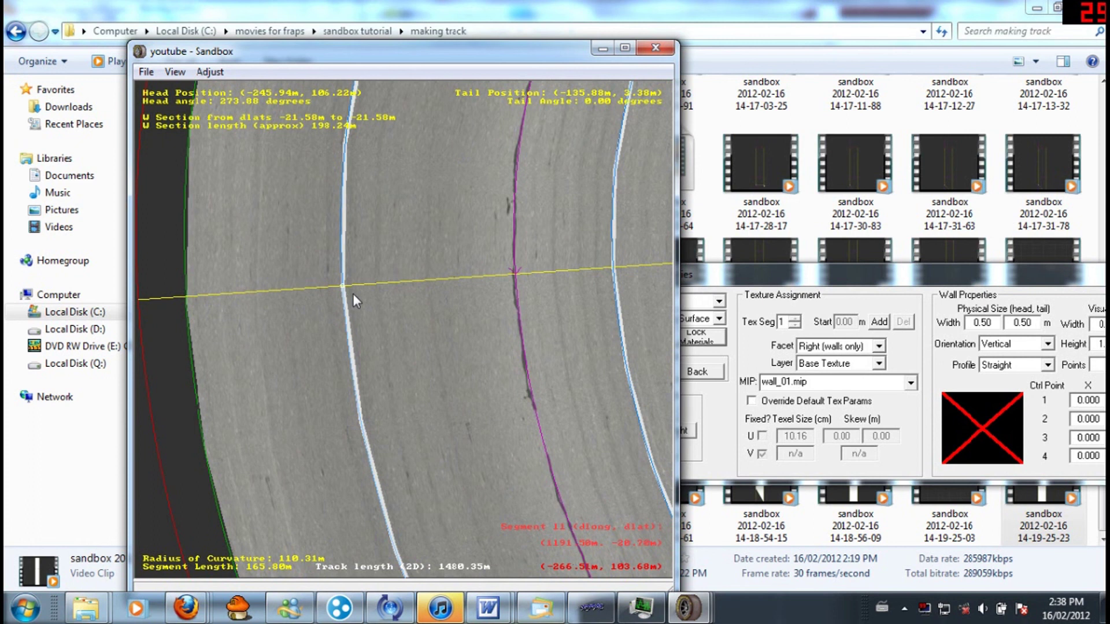
drag(338, 286, 347, 286)
- Select the right wall section and centre the view on the wall junction
click(610, 275)
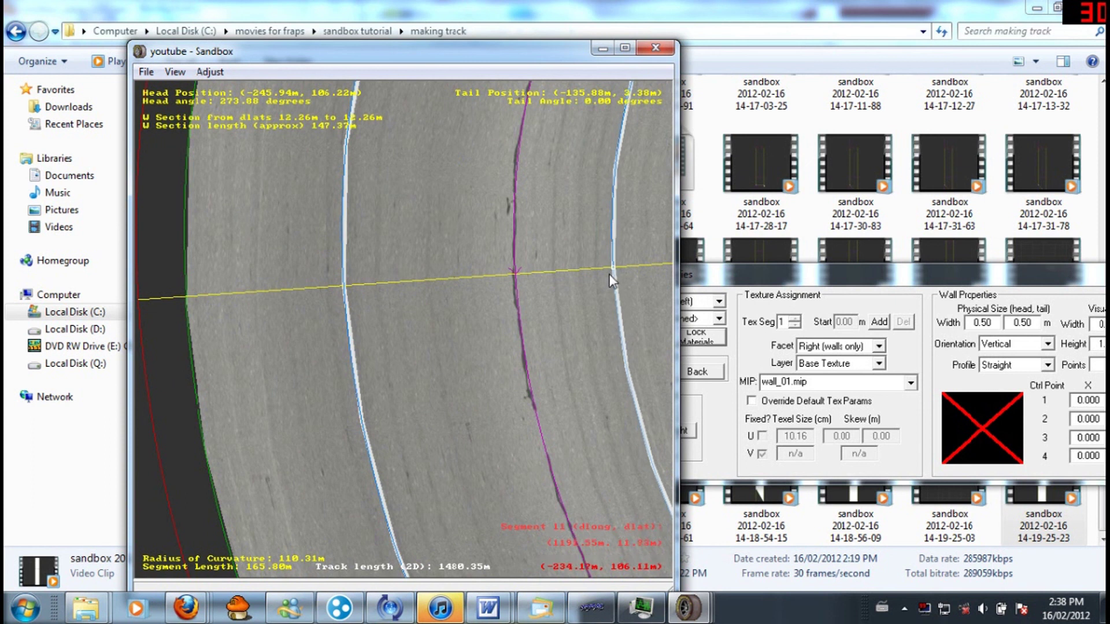
middle_click(560, 276)
scroll(509, 332, down, 2)
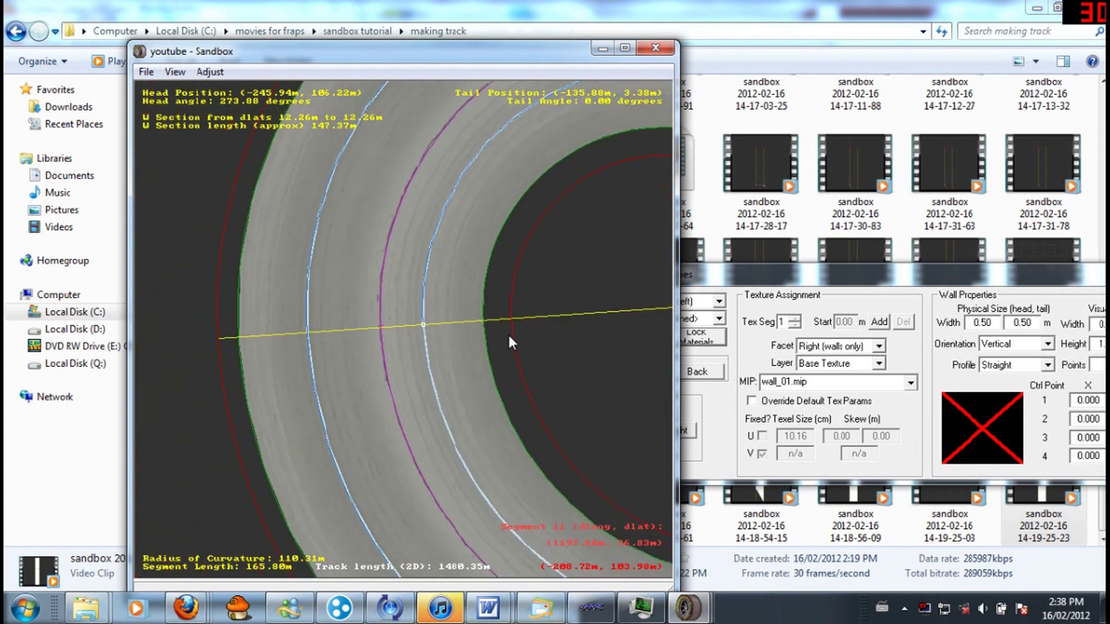
middle_click(441, 435)
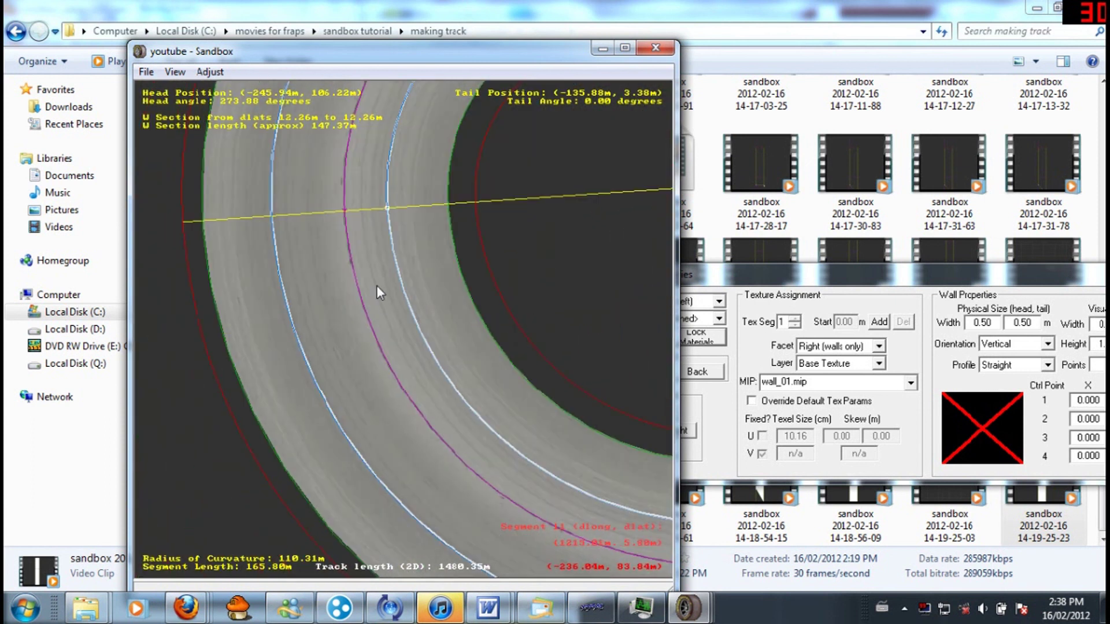
scroll(296, 227, up, 2)
middle_click(425, 214)
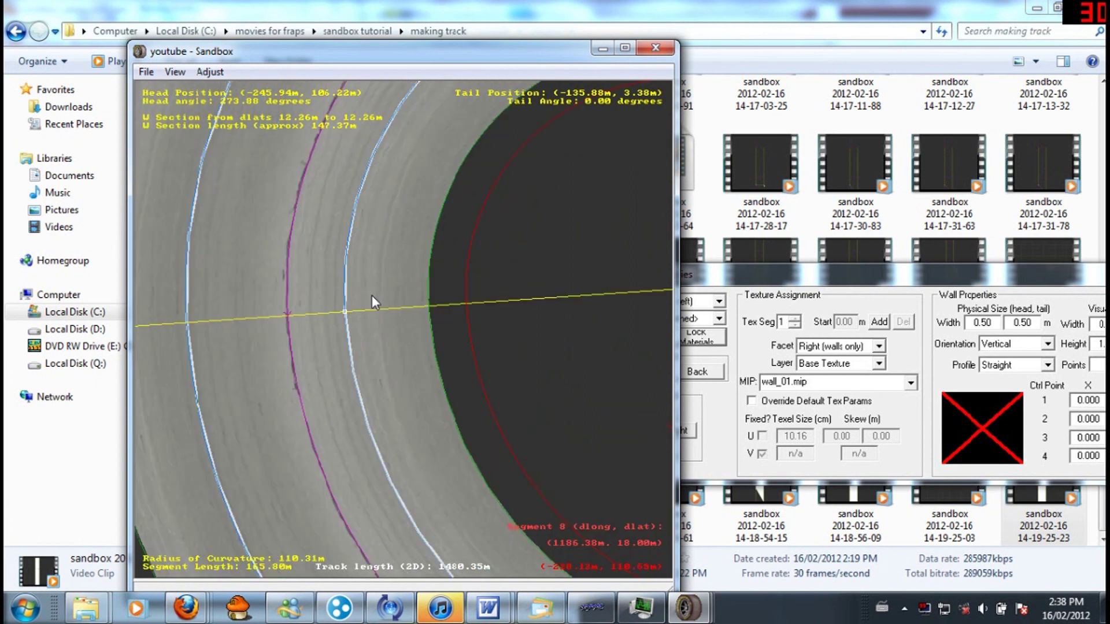
middle_click(370, 297)
scroll(393, 343, up, 4)
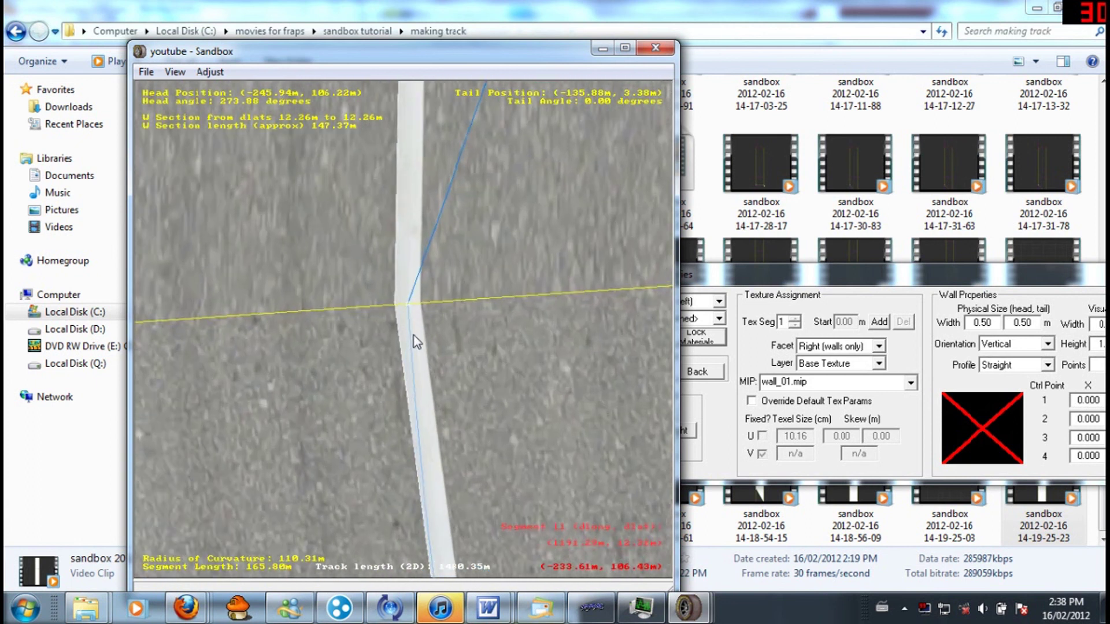
- Untie the right wall section at both its tail and head
right_click(413, 327)
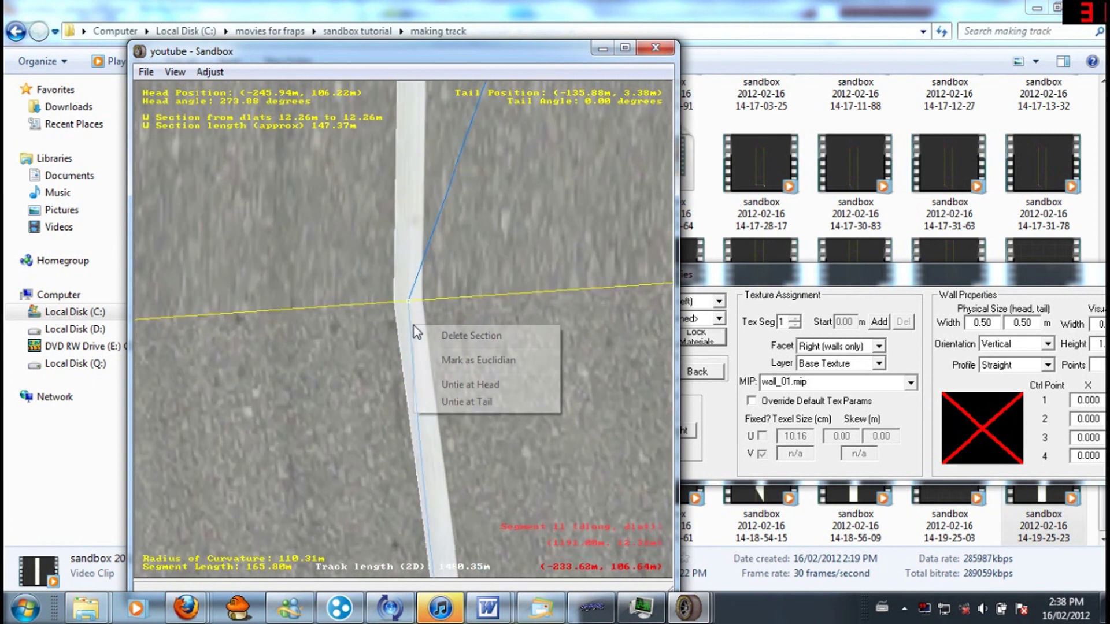
click(466, 400)
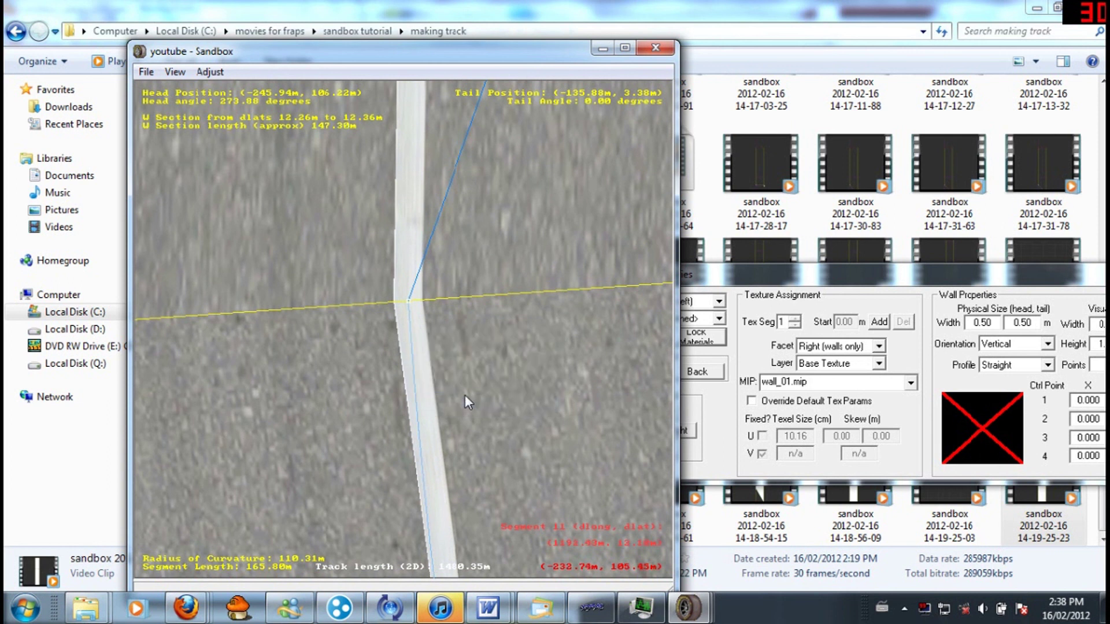
right_click(422, 353)
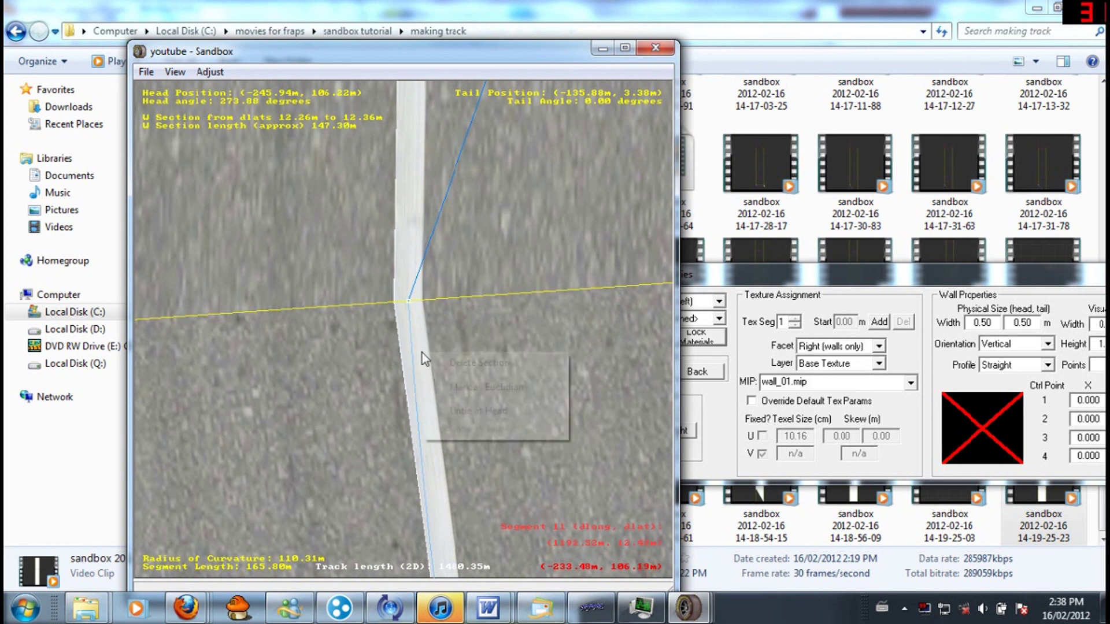
click(450, 412)
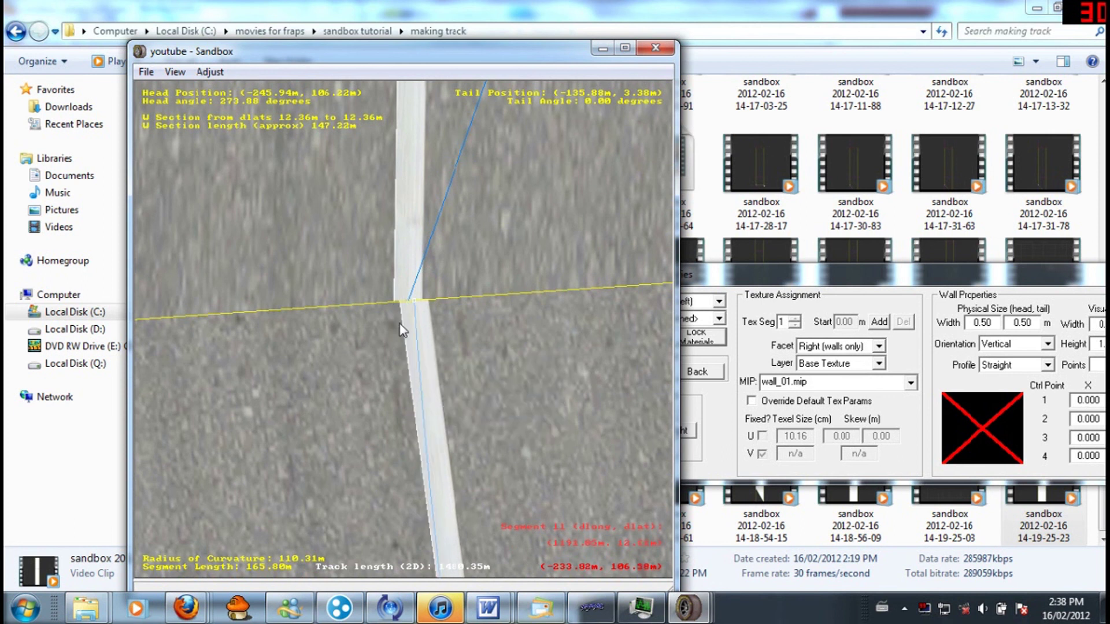
- Set the next wall section's offset to about 12.4 m at the seam
click(419, 303)
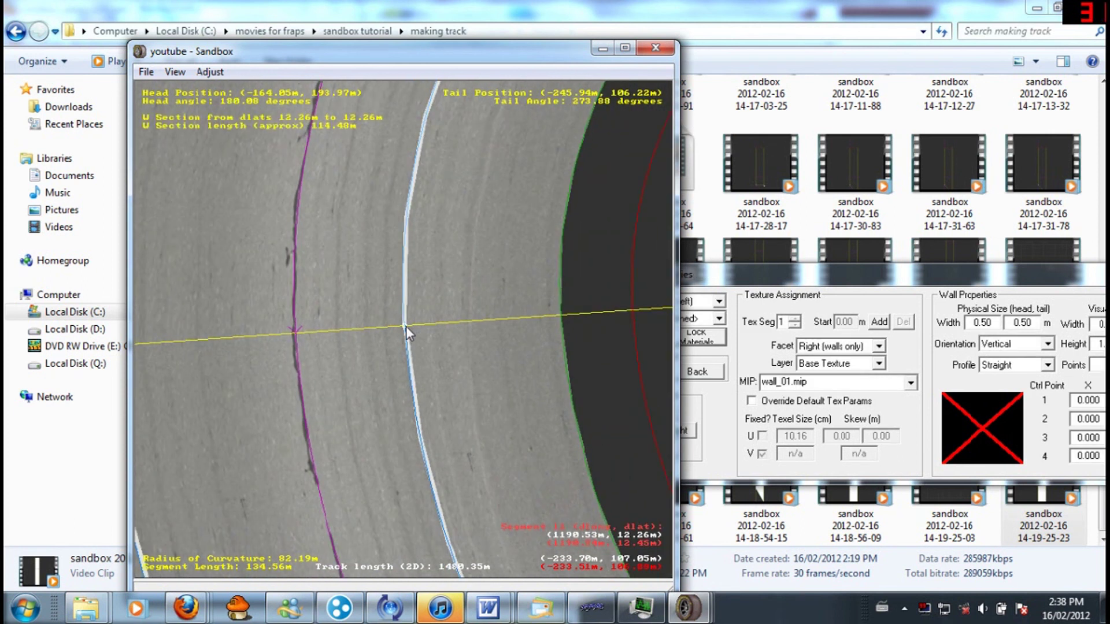
drag(406, 326, 407, 328)
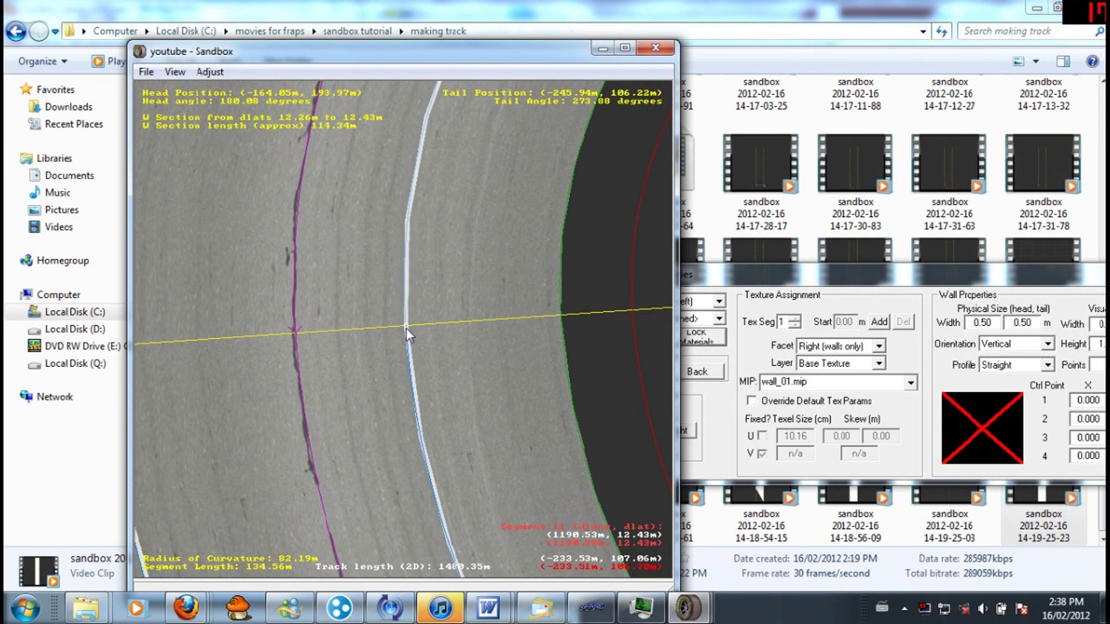
scroll(407, 329, up, 5)
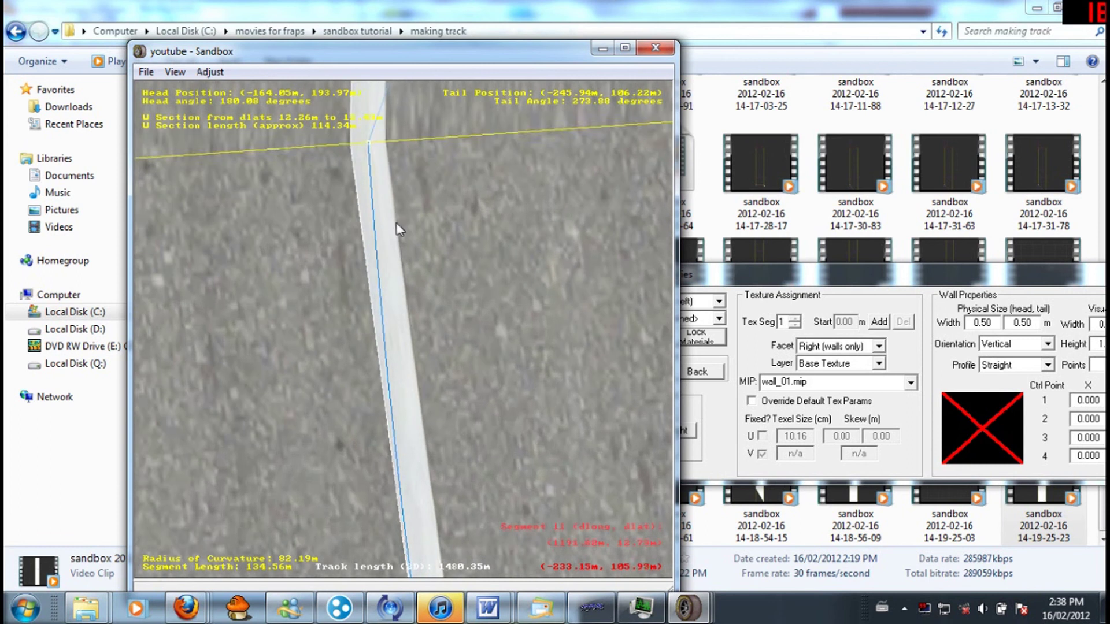
scroll(398, 230, up, 4)
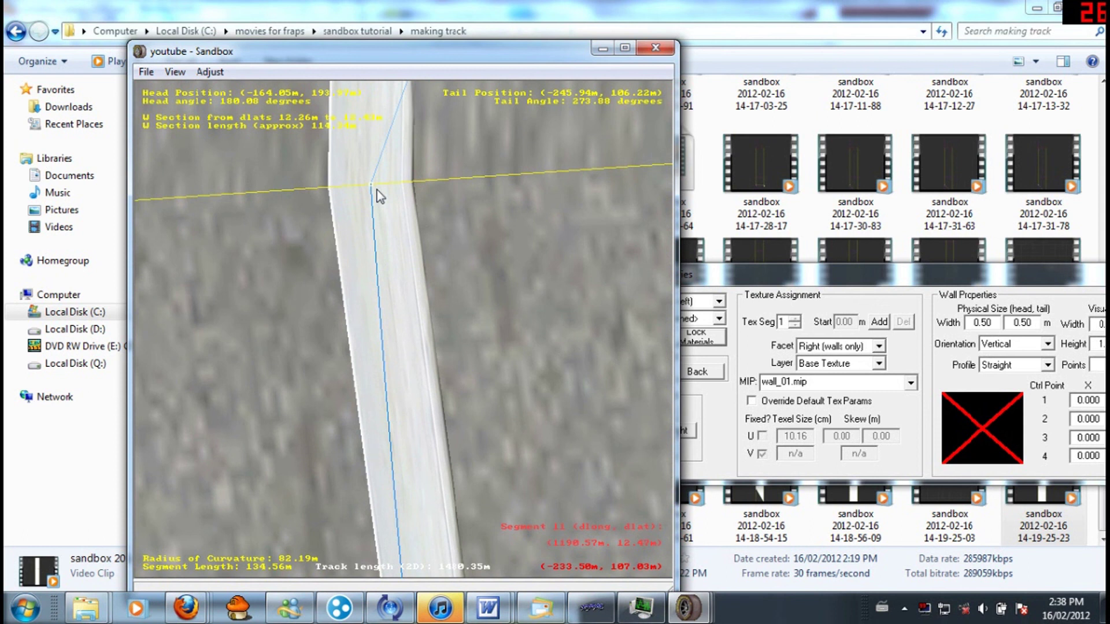
scroll(380, 208, down, 5)
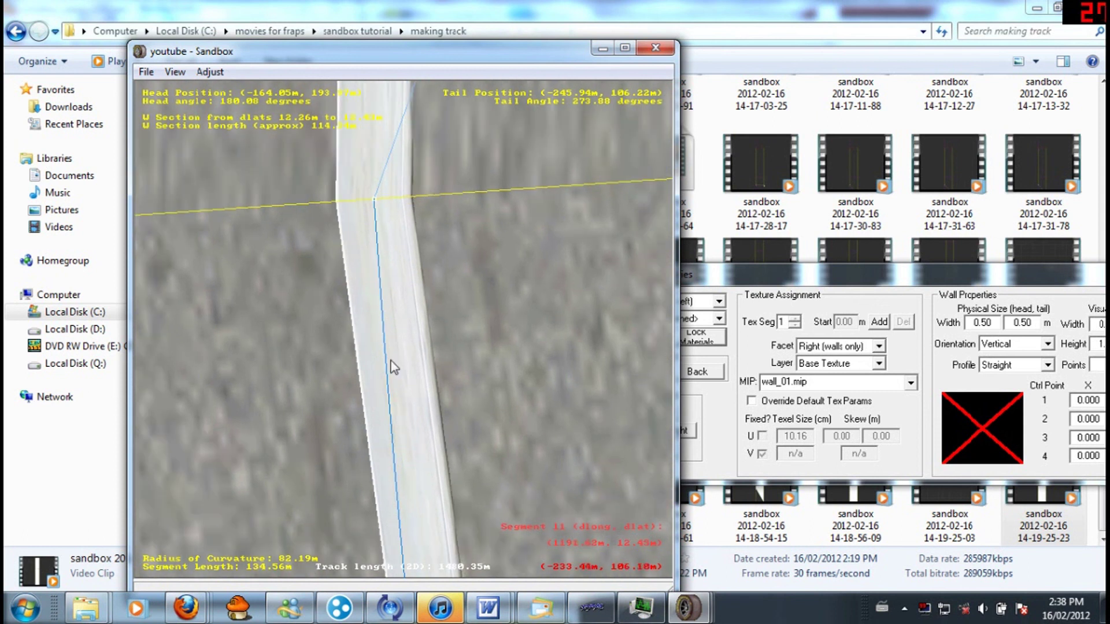
scroll(527, 518, down, 5)
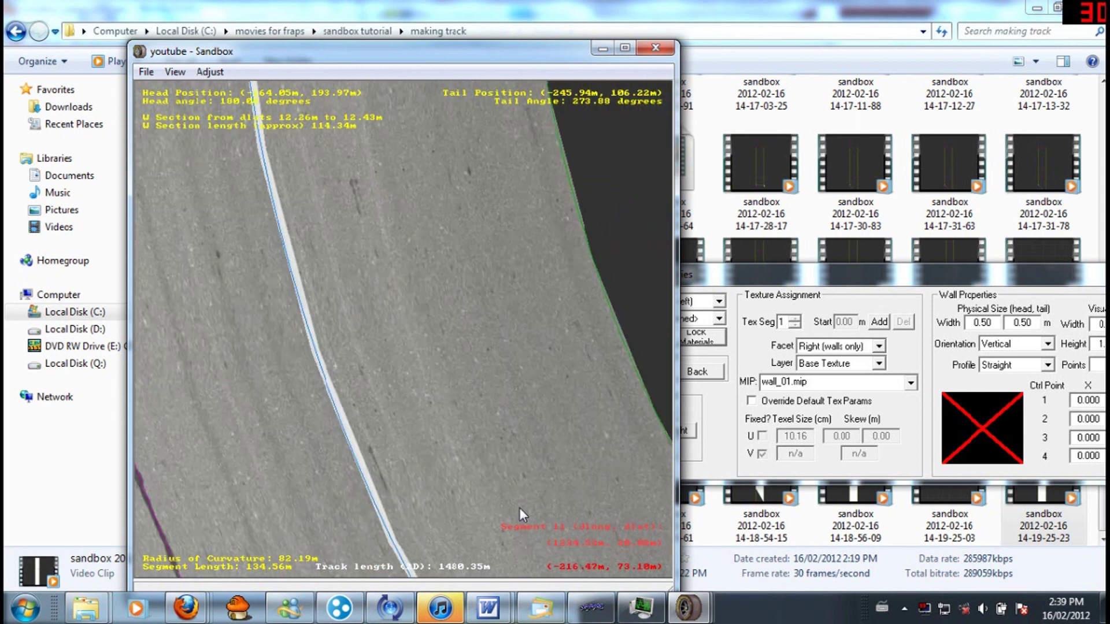
- Inspect the previous segment's wall and centre line where they meet the seam
key(Page_Up)
scroll(608, 506, up, 3)
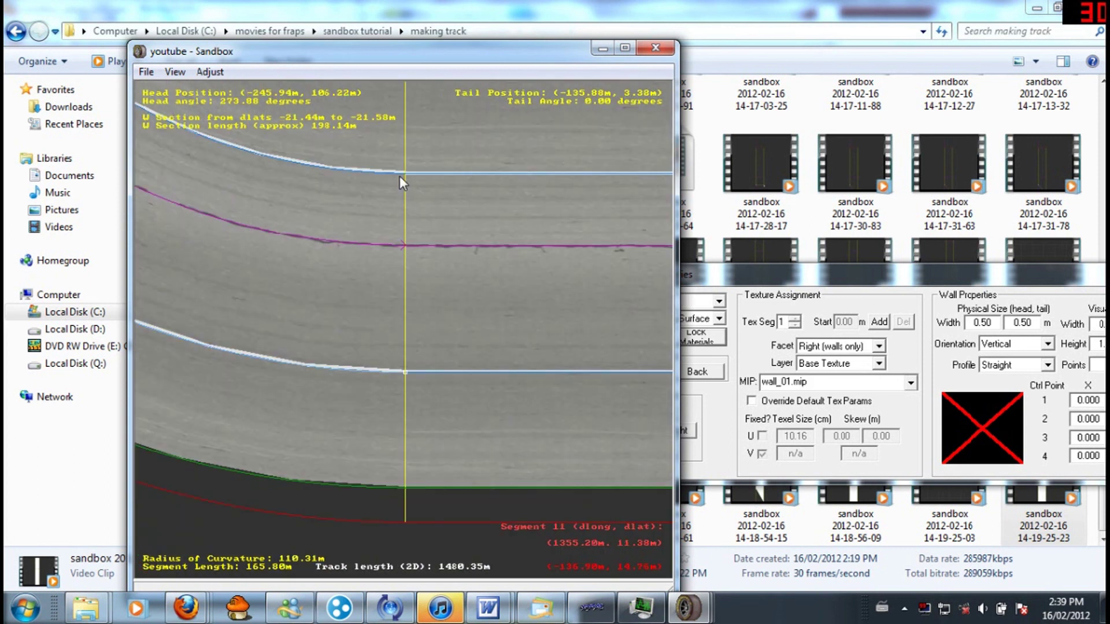
scroll(416, 162, up, 3)
scroll(417, 343, up, 5)
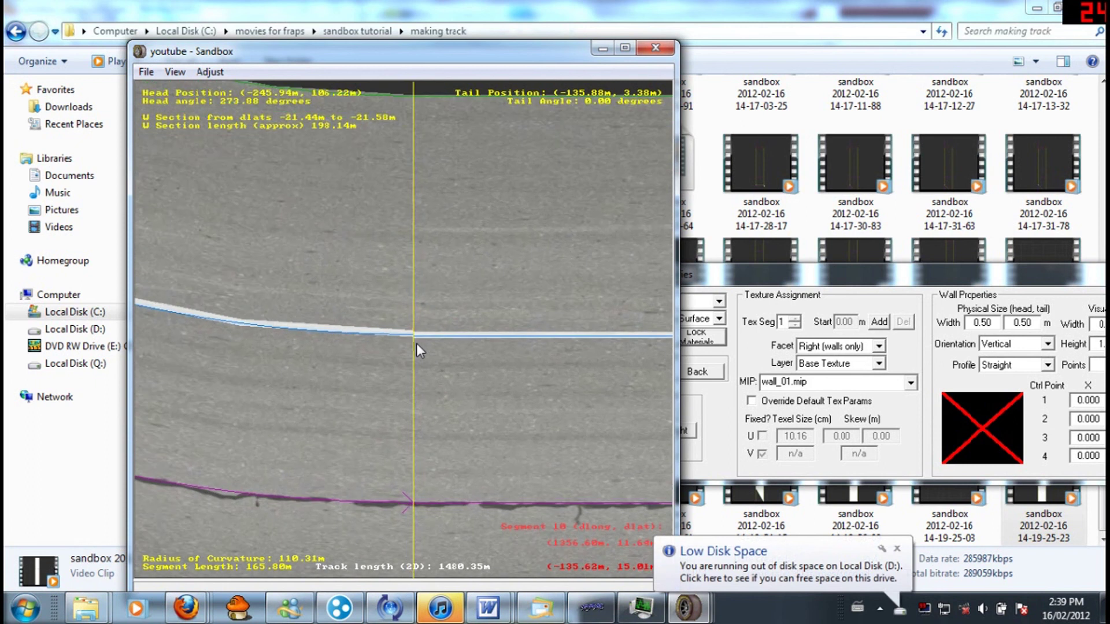
click(467, 362)
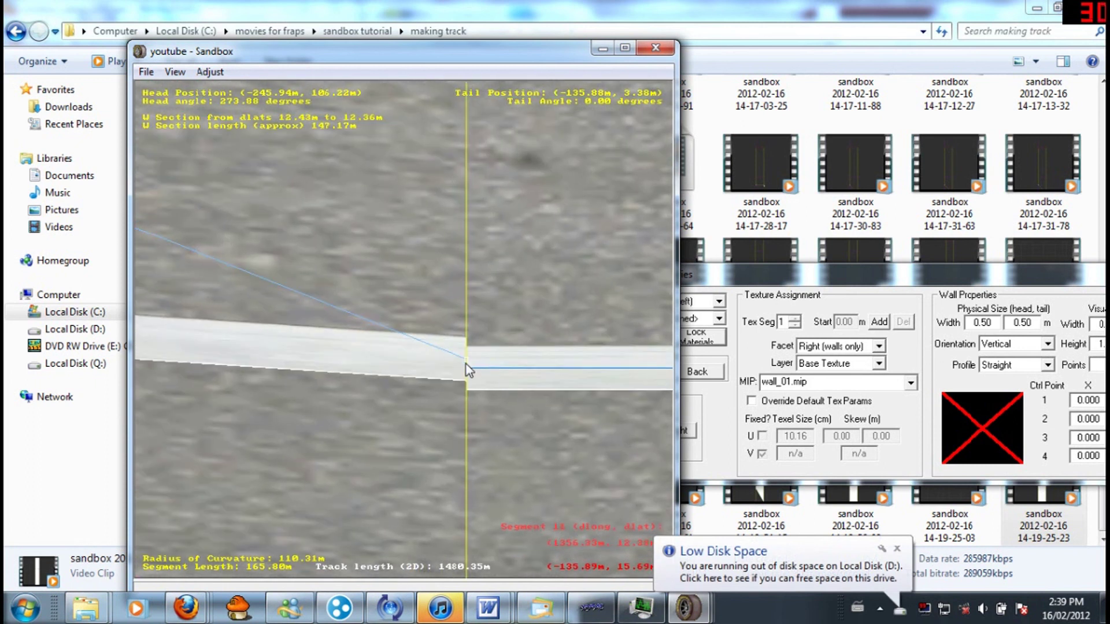
click(467, 371)
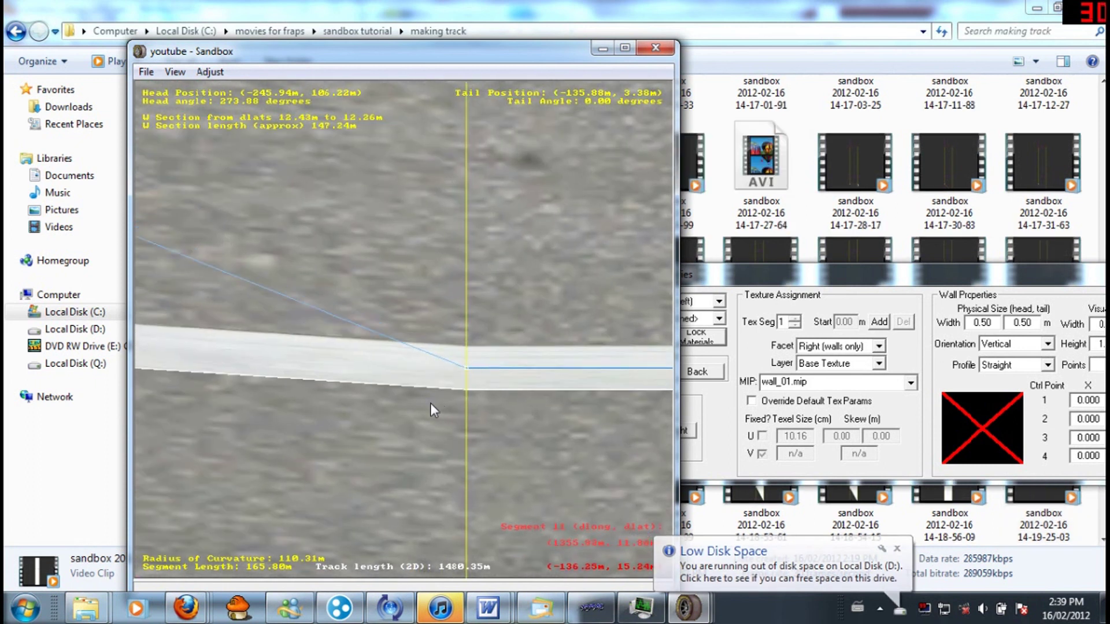
scroll(303, 438, down, 2)
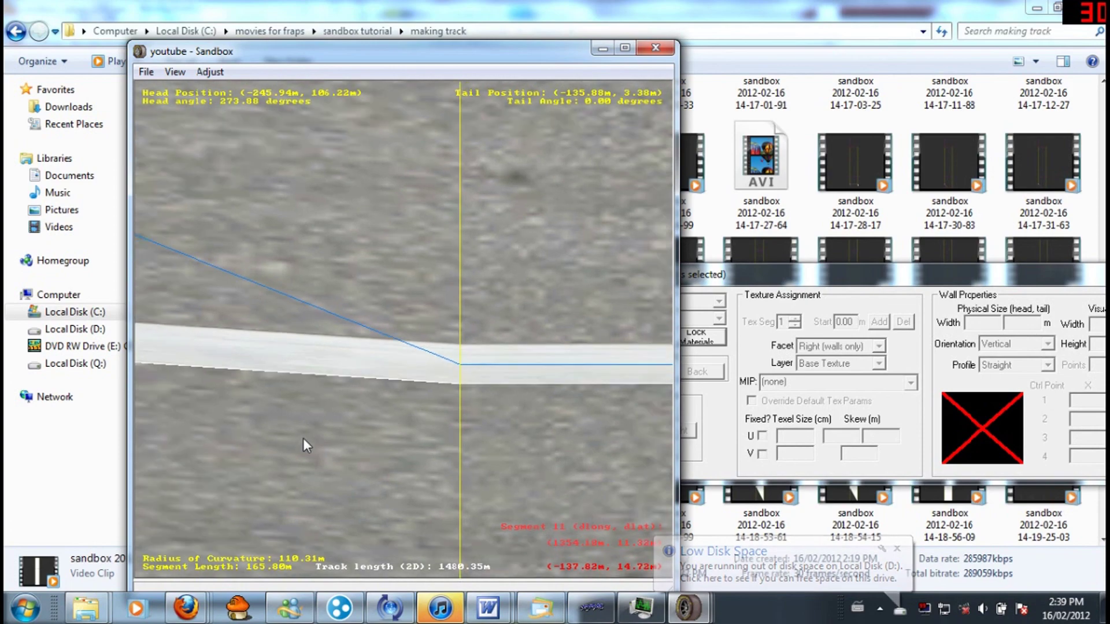